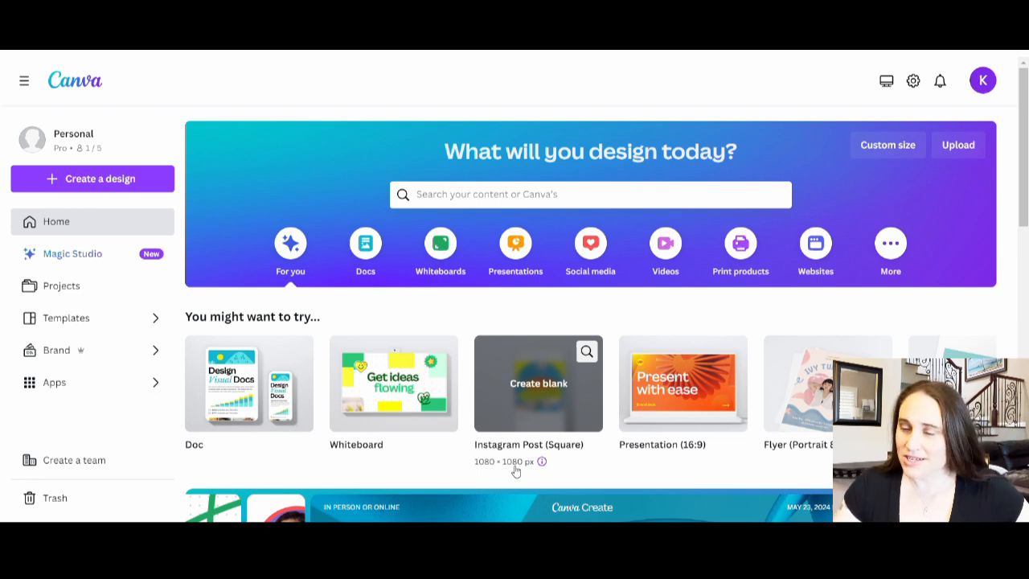
# Step: Create a blank 4500 × 5400 px design and fill its page background with black #000000
pyautogui.click(883, 153)
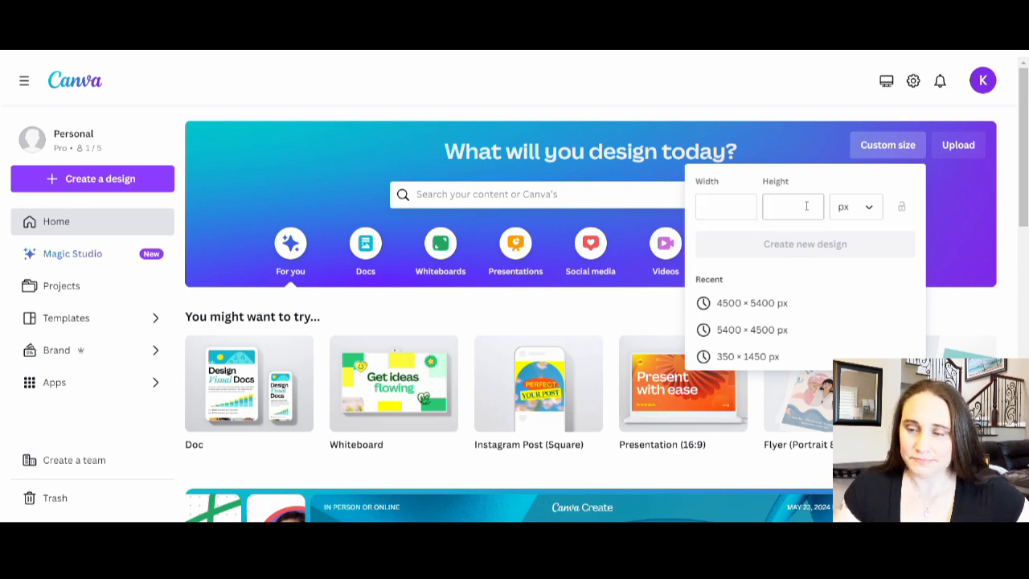
pyautogui.click(768, 308)
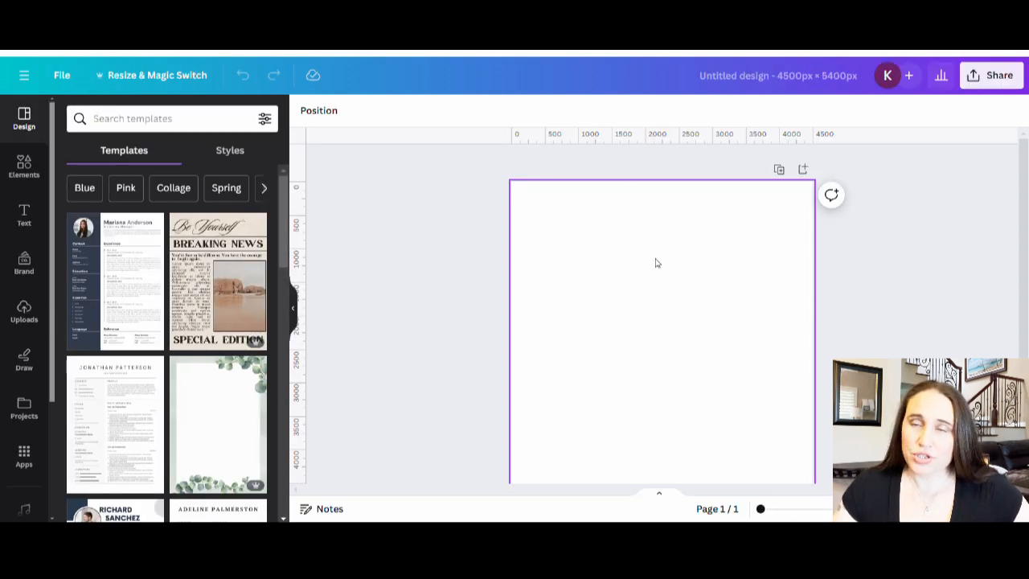
pyautogui.click(606, 231)
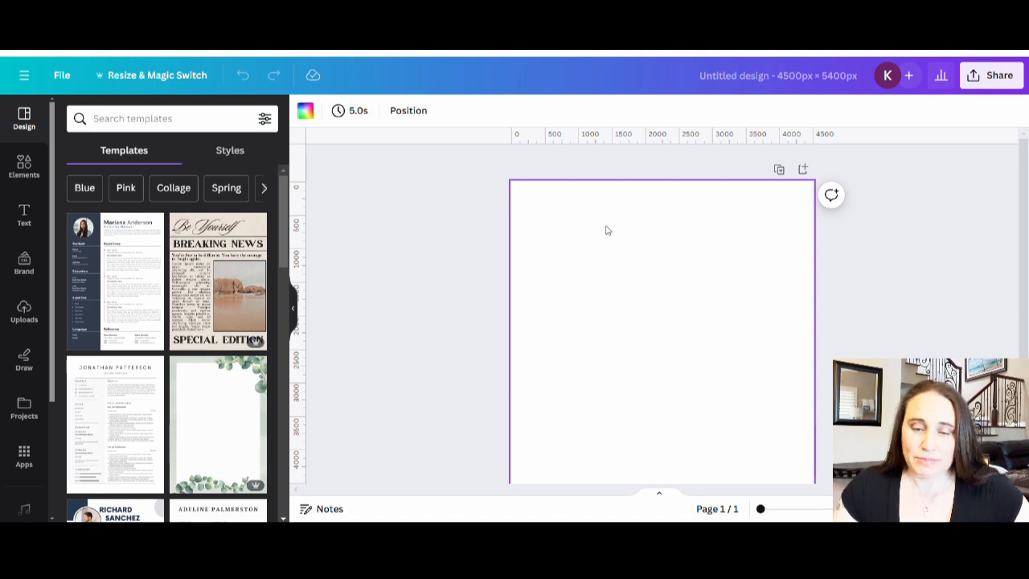
pyautogui.click(309, 115)
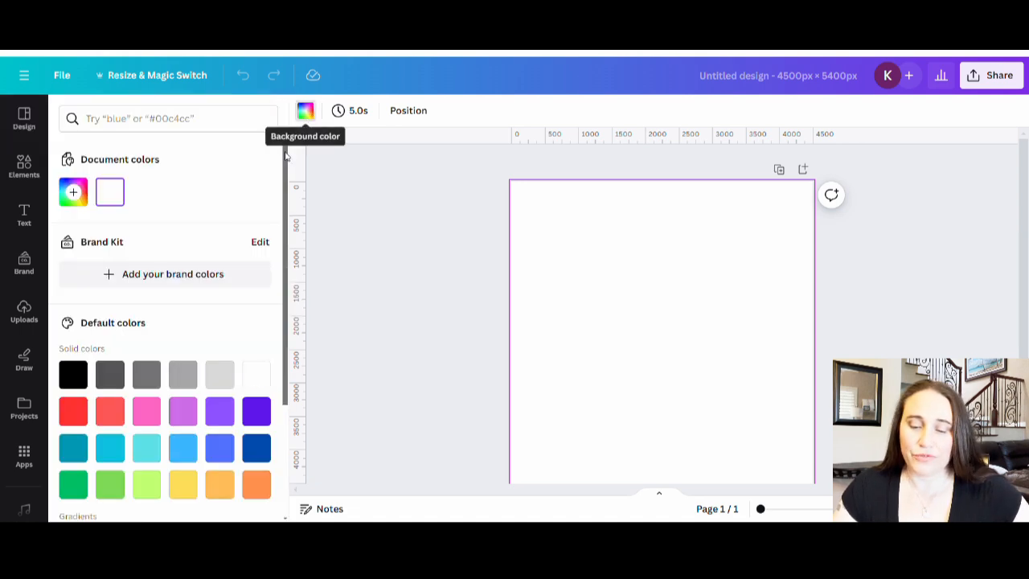
pyautogui.click(73, 374)
pyautogui.click(413, 294)
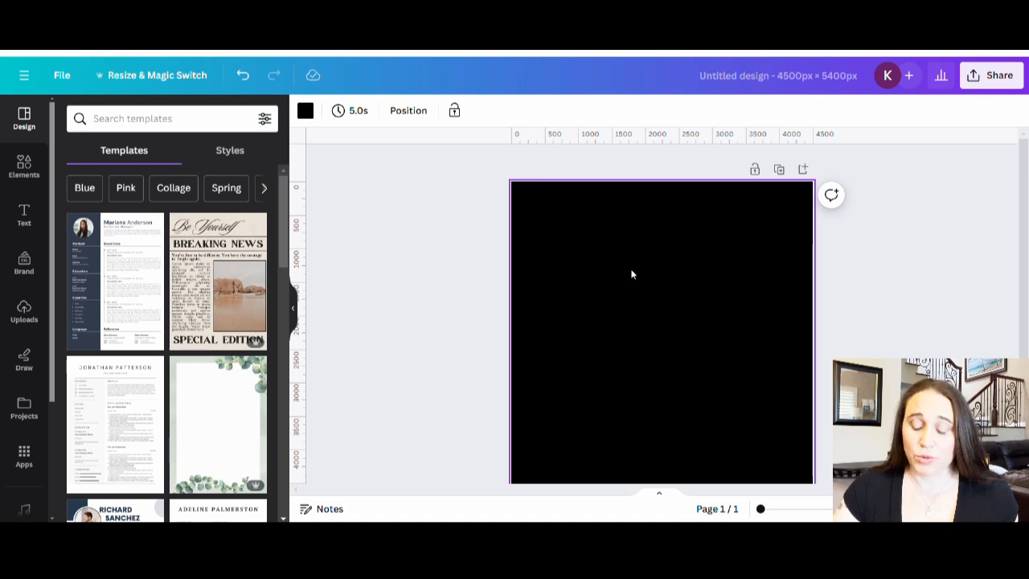
# Step: Add a text box reading "Tacos", enlarge it to about size 434 and centre it in the page's upper part
pyautogui.press('t')
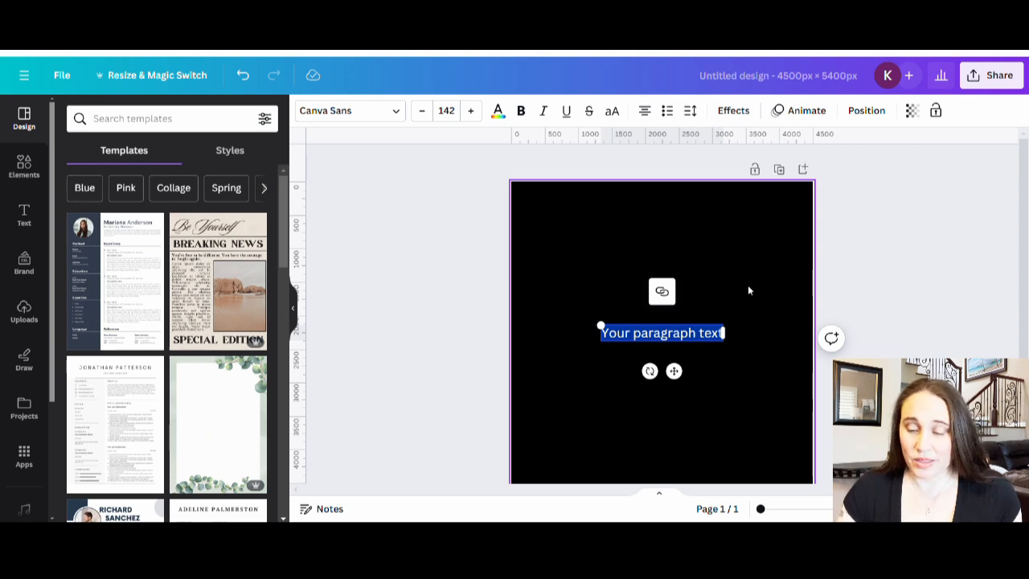
pyautogui.write('Tacos')
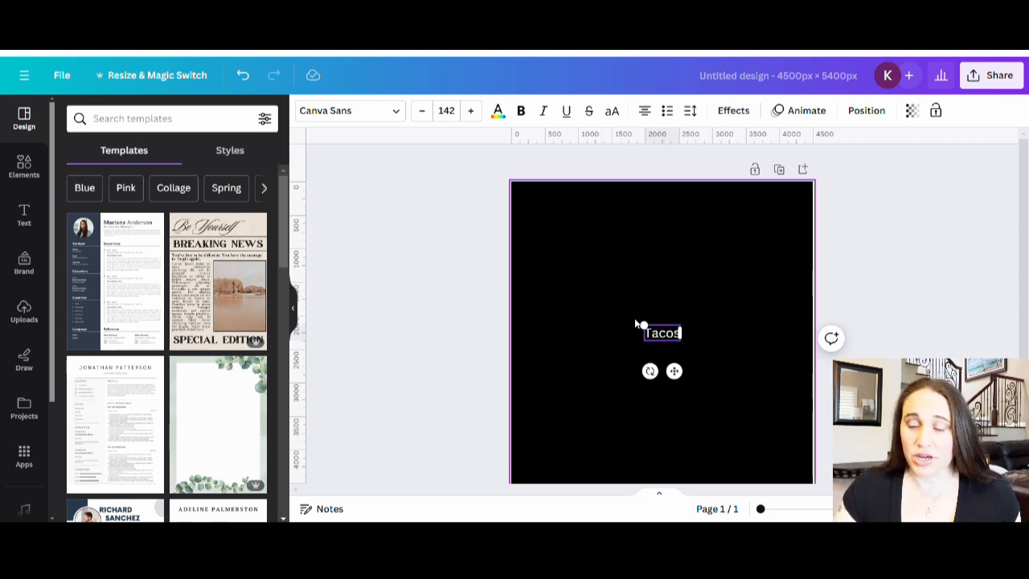
pyautogui.moveTo(643, 325); pyautogui.dragTo(569, 294)
pyautogui.moveTo(627, 322); pyautogui.dragTo(661, 256)
pyautogui.click(727, 391)
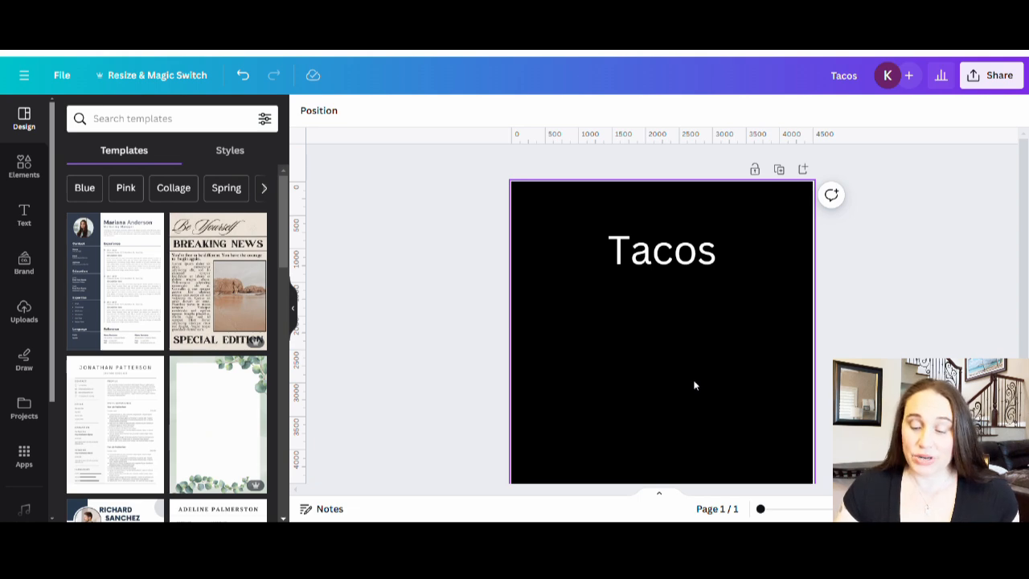
# Step: Add the text "5:00" at about size 322 in the page's upper-left corner and nudge "Tacos" slightly down
pyautogui.press('t')
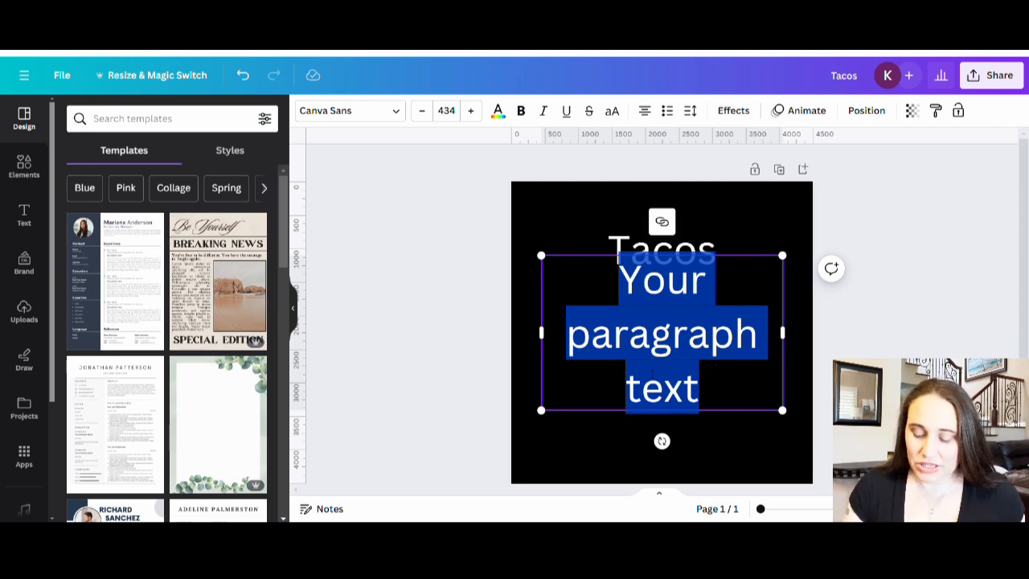
pyautogui.write('5:00')
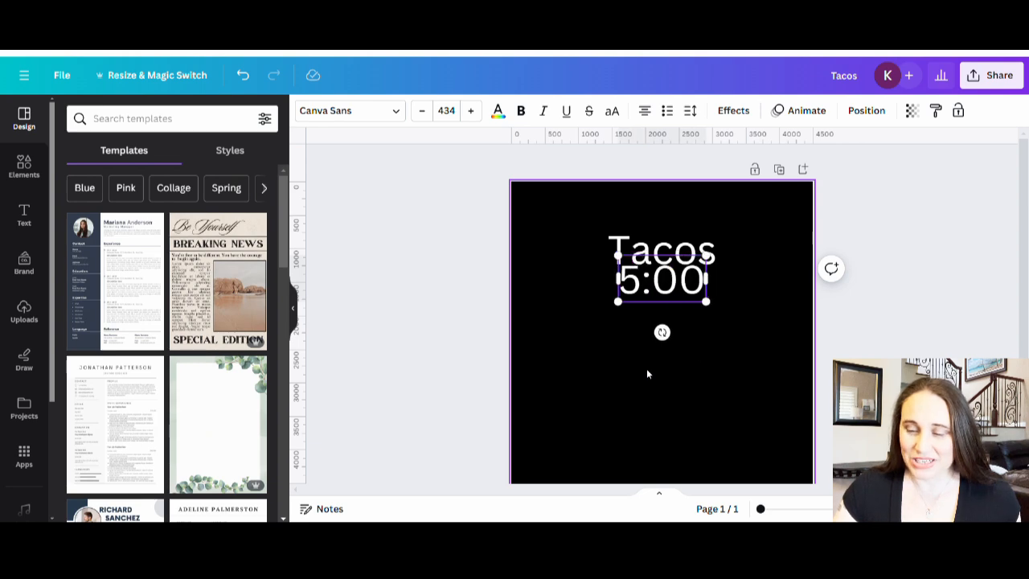
pyautogui.moveTo(717, 304); pyautogui.dragTo(573, 215)
pyautogui.click(723, 320)
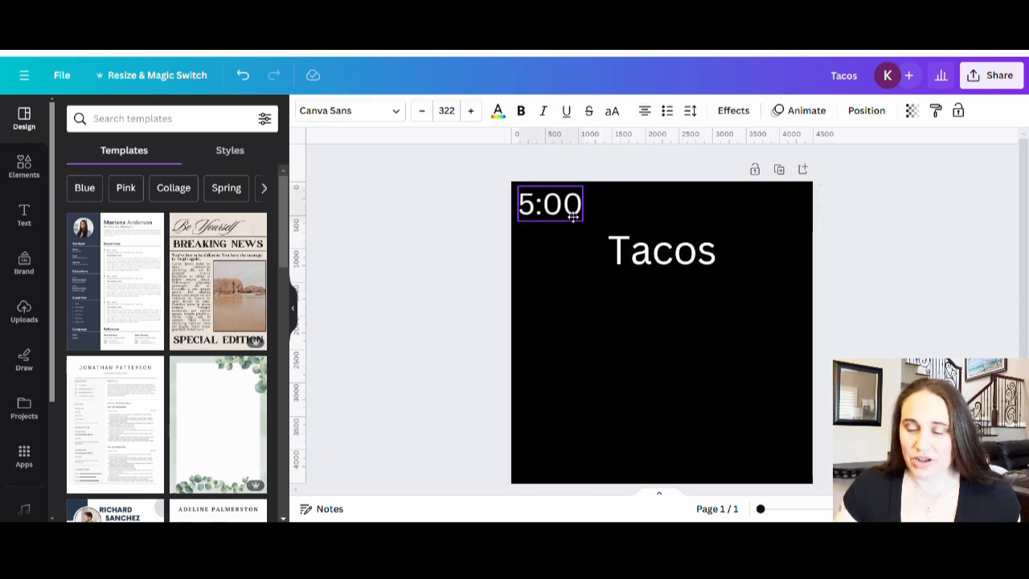
pyautogui.moveTo(649, 268); pyautogui.dragTo(652, 276)
pyautogui.click(701, 424)
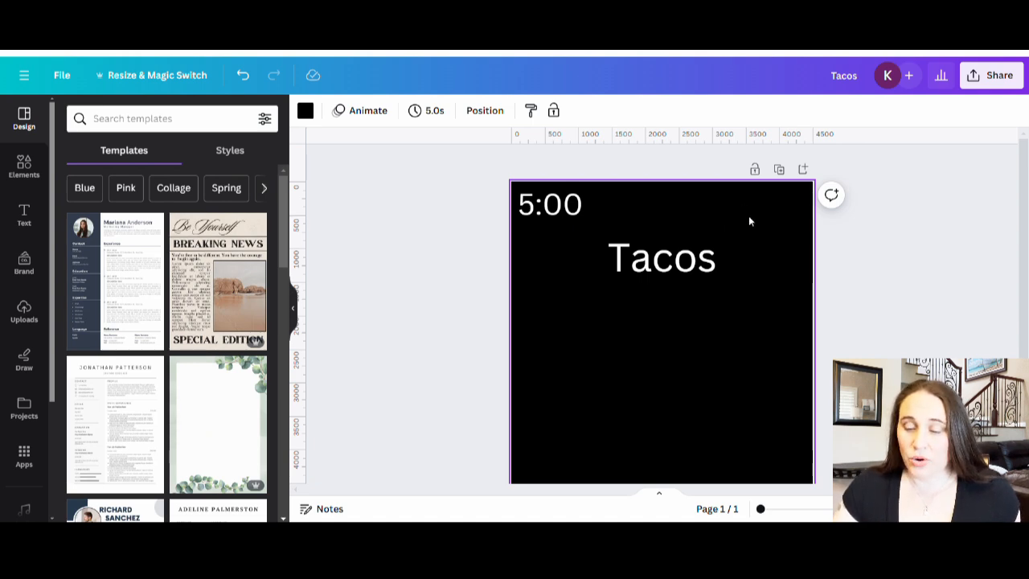
# Step: Add the text "... and I must go" at about size 397 along the bottom of the page
pyautogui.scroll(-2, 739, 317)
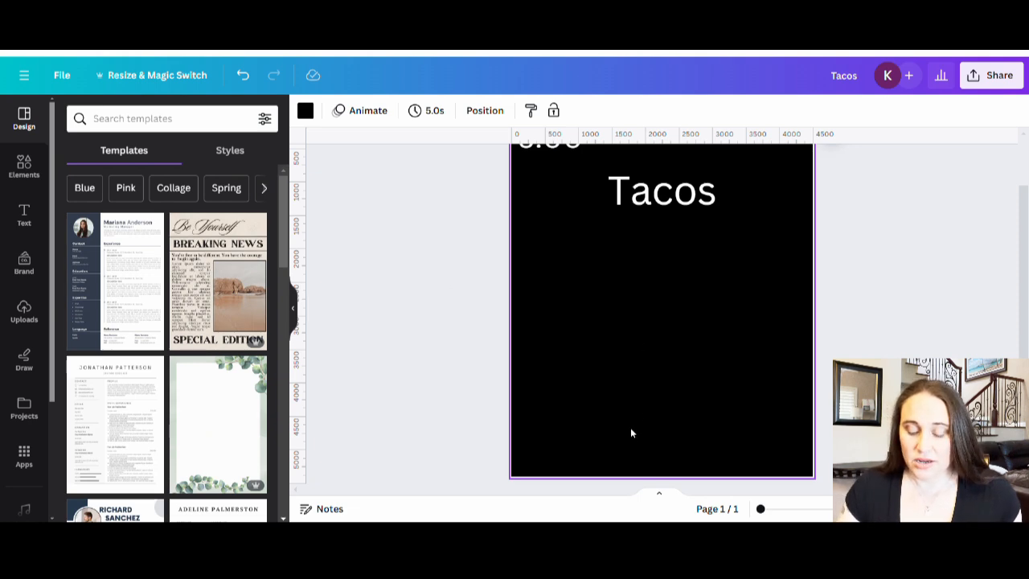
pyautogui.press('t')
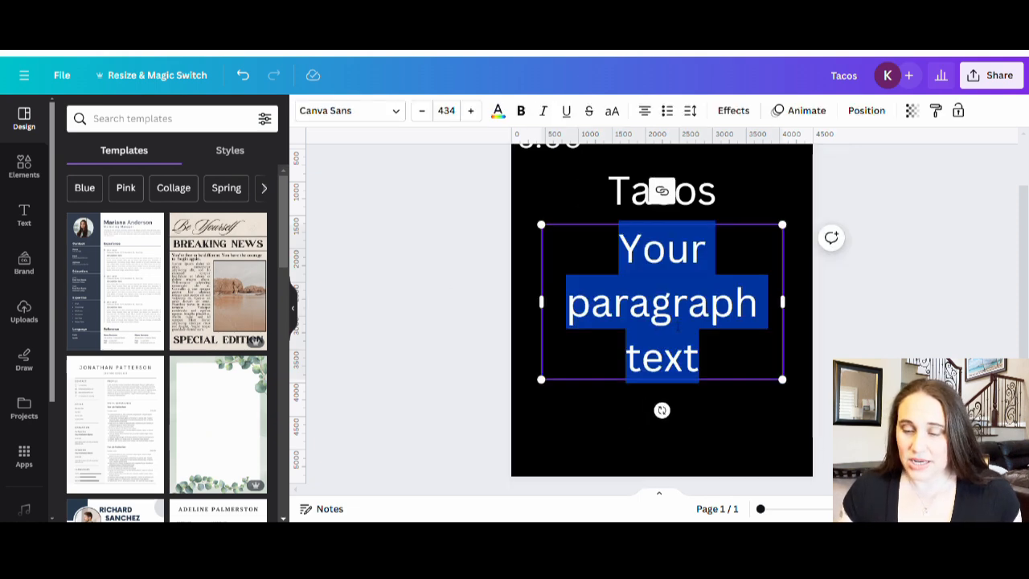
pyautogui.press('BackSpace')
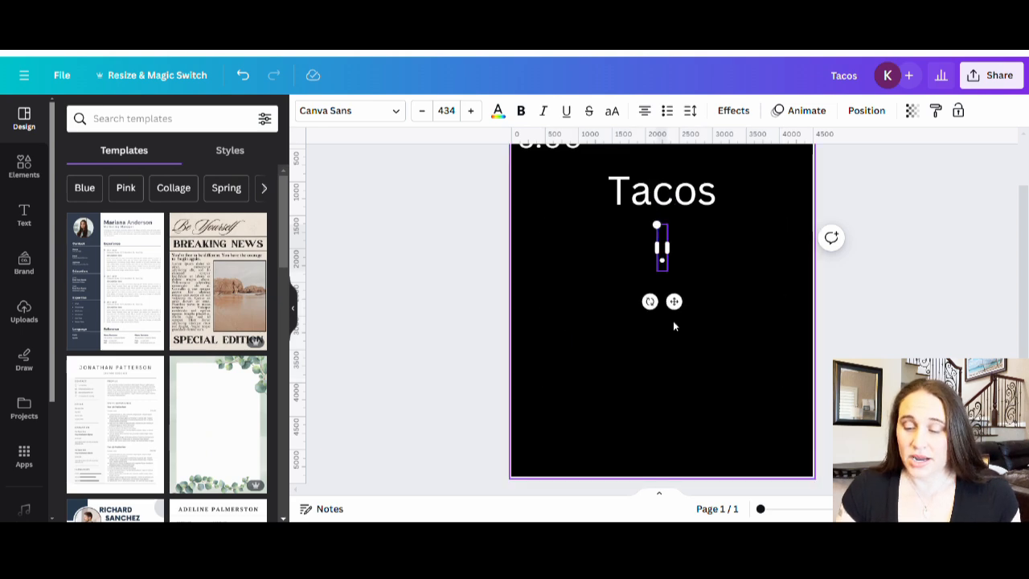
pyautogui.write('...')
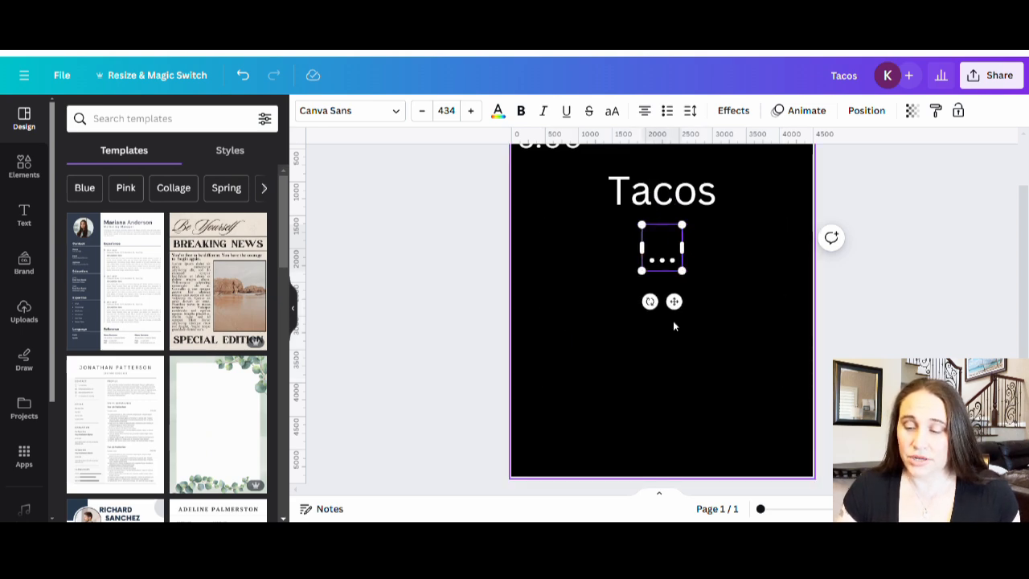
pyautogui.write(' and I must go')
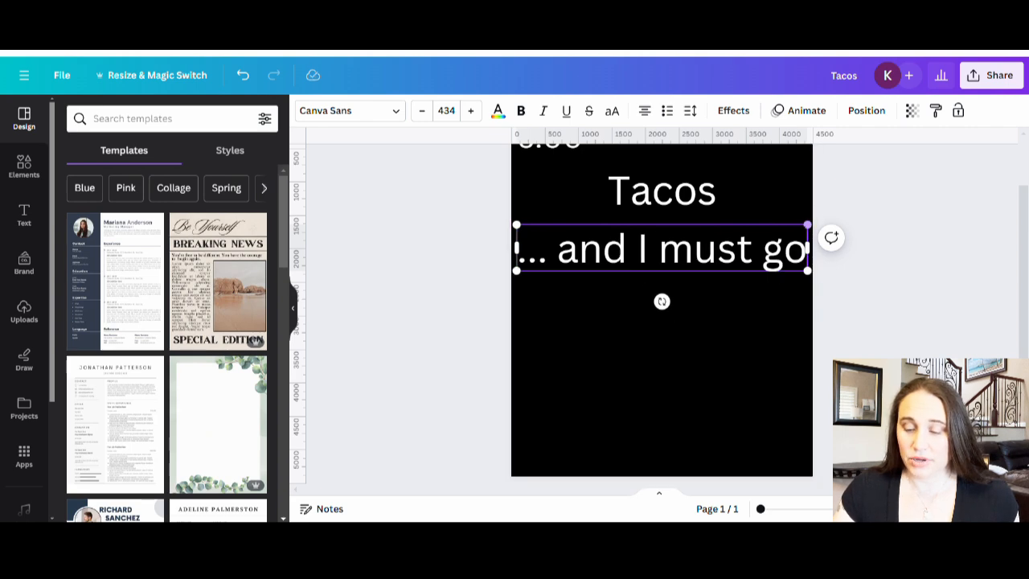
pyautogui.moveTo(806, 224); pyautogui.dragTo(783, 229)
pyautogui.moveTo(709, 254); pyautogui.dragTo(721, 450)
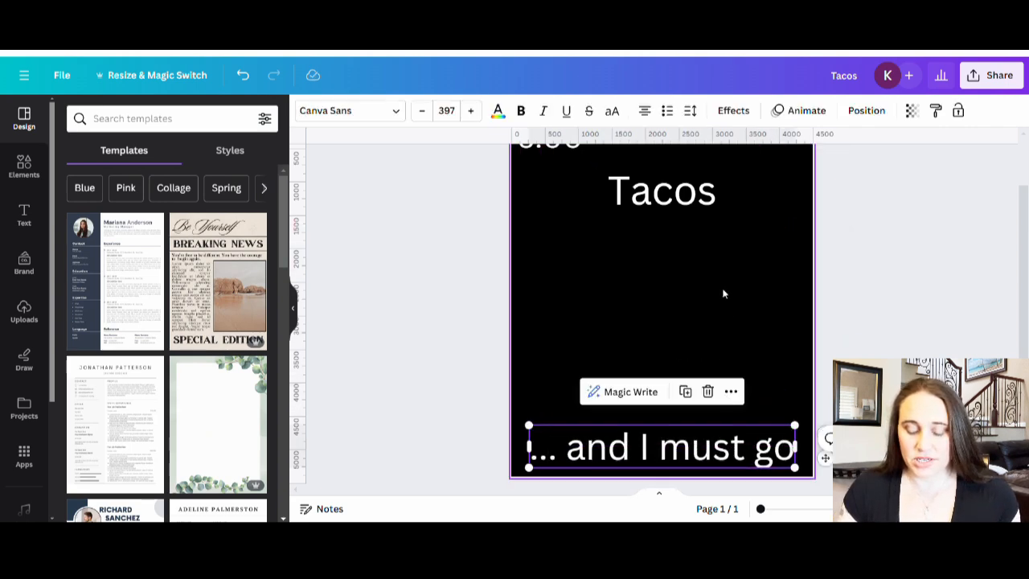
# Step: Add the text "are calling", shrink it to about size 257 and place it directly beneath "Tacos"
pyautogui.click(675, 279)
pyautogui.write('t')
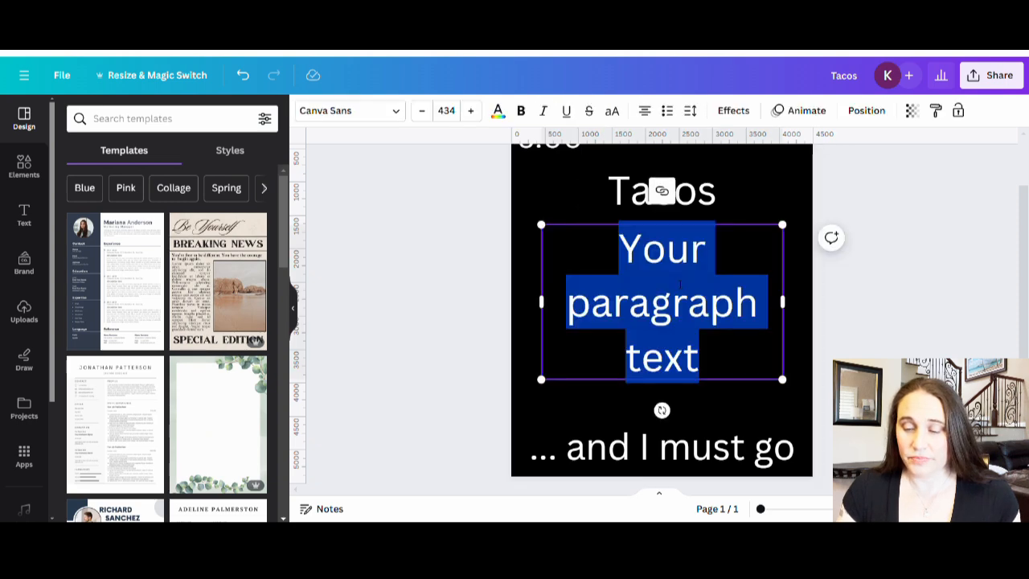
pyautogui.write('are c')
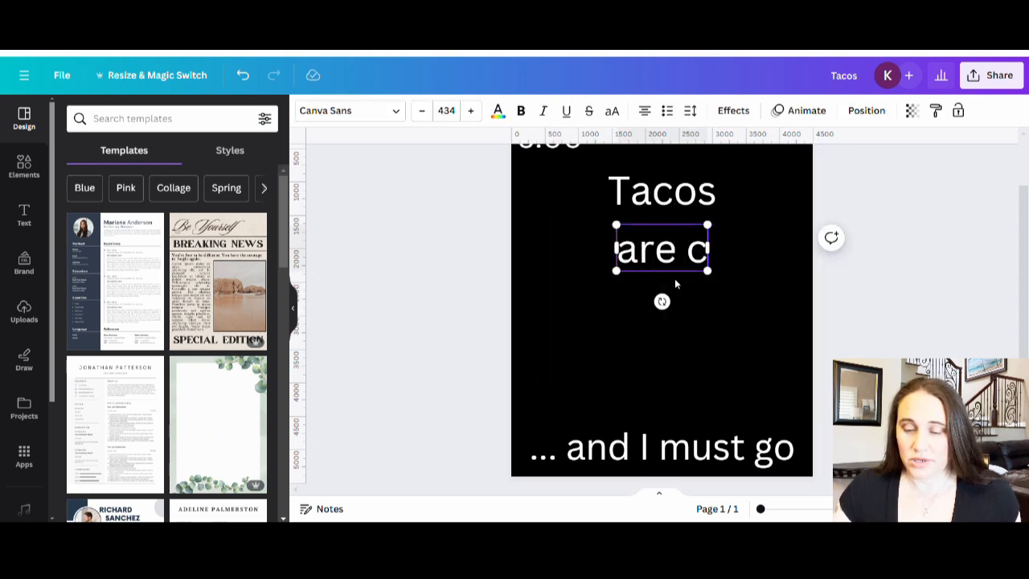
pyautogui.write('alling')
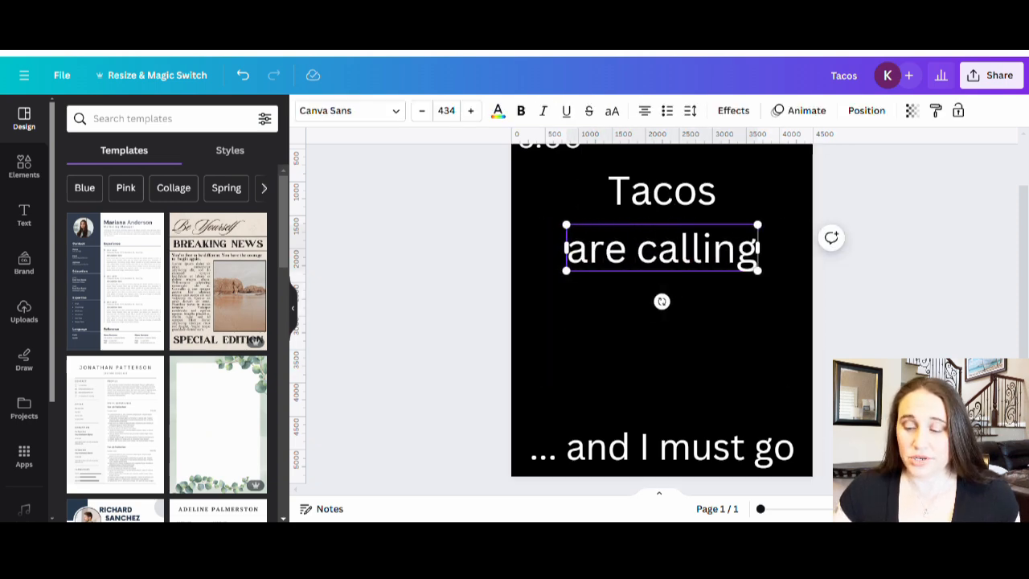
pyautogui.moveTo(567, 269); pyautogui.dragTo(643, 252)
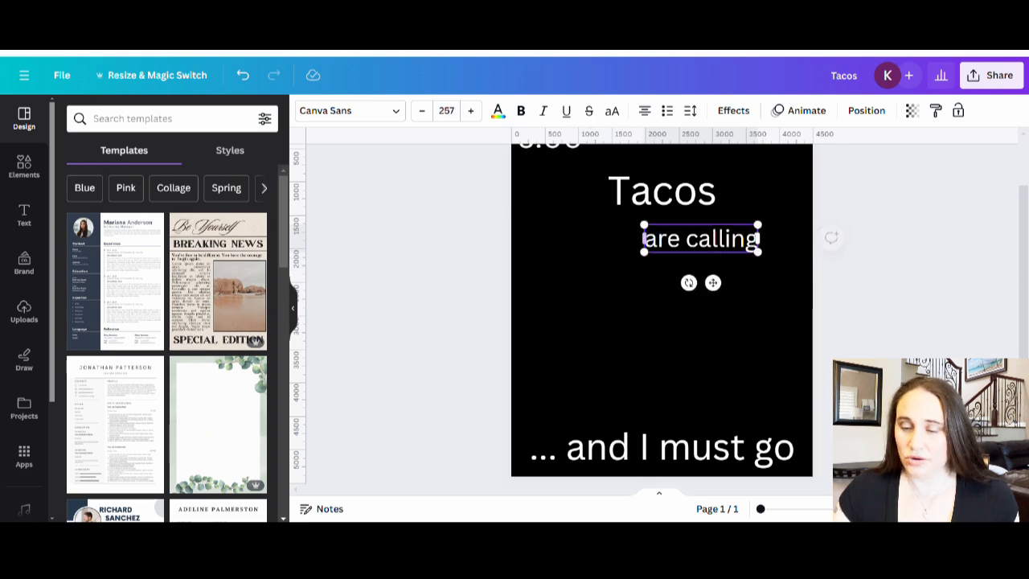
pyautogui.click(721, 263)
pyautogui.moveTo(720, 243); pyautogui.dragTo(686, 231)
pyautogui.click(760, 352)
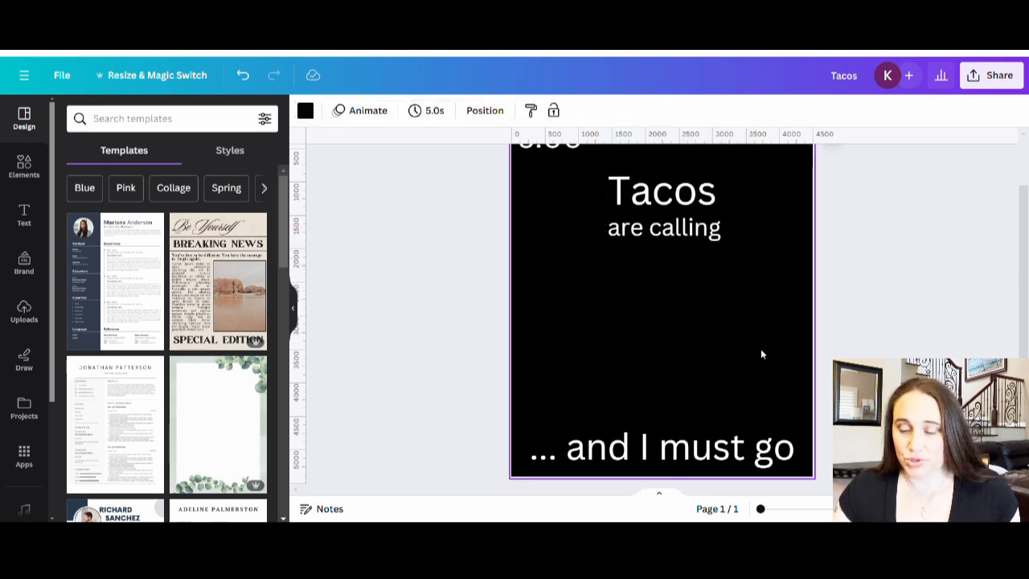
# Step: Add the text "accept" at about size 217 on the page's left side, just above "... and I must go"
pyautogui.scroll(1, 761, 353)
pyautogui.scroll(-1, 732, 354)
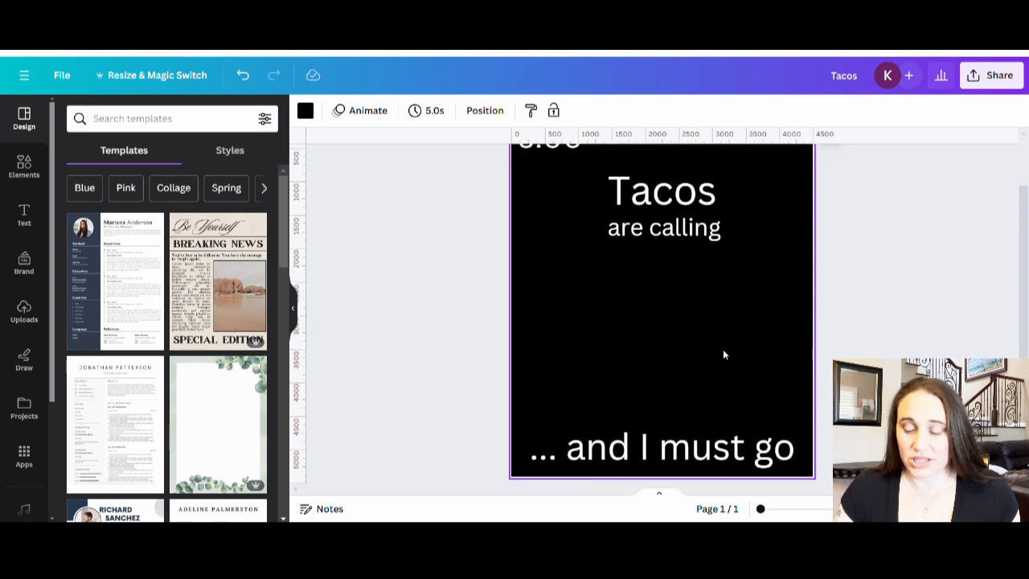
pyautogui.press('t')
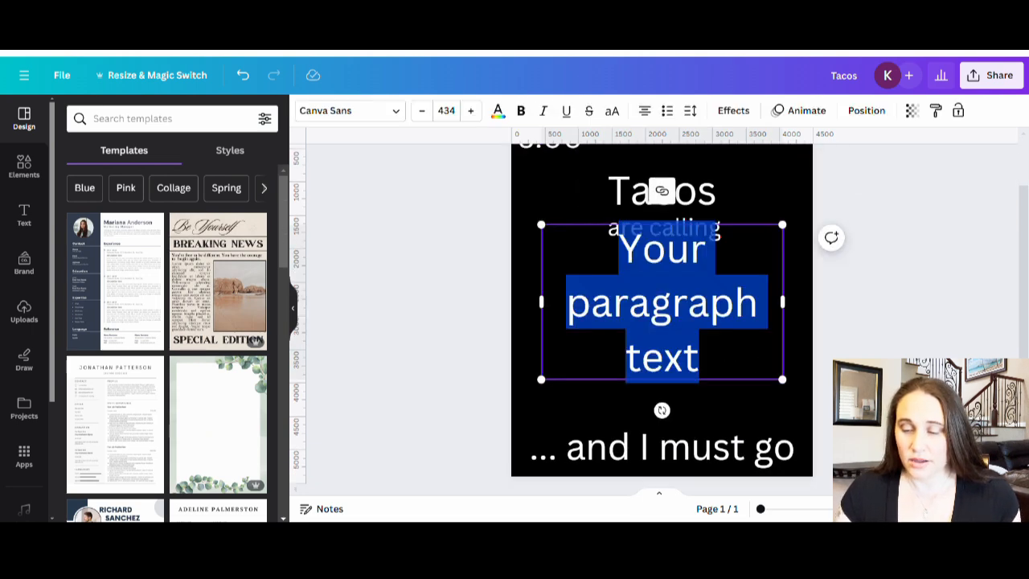
pyautogui.write('accept')
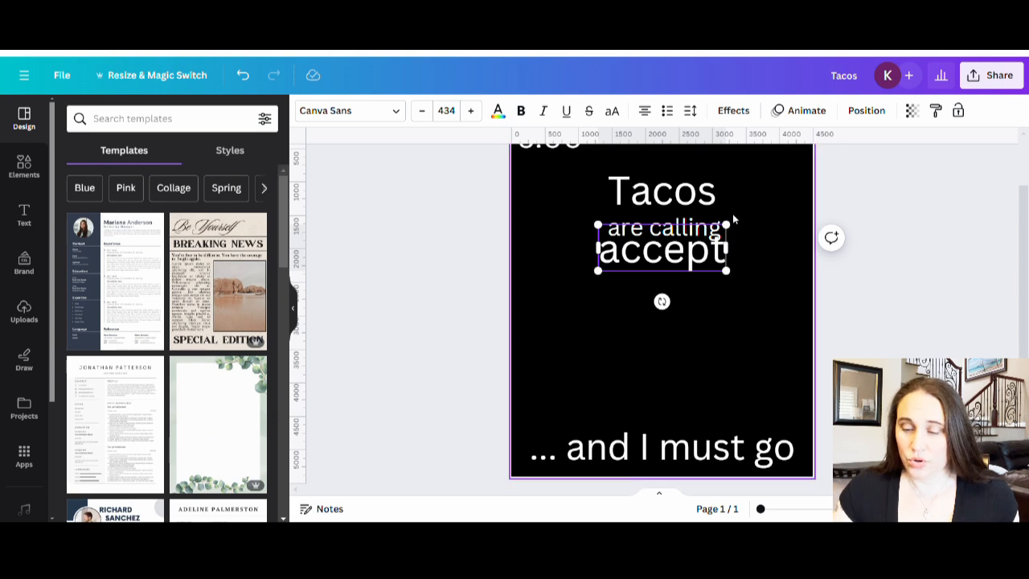
pyautogui.moveTo(727, 225); pyautogui.dragTo(606, 391)
pyautogui.click(694, 334)
pyautogui.click(713, 409)
# Step: Duplicate the "accept" text, place the copy level with it on the page's right side and change it to "decline"
pyautogui.click(565, 392)
pyautogui.hotkey('ctrl', 'c')
pyautogui.hotkey('ctrl', 'v')
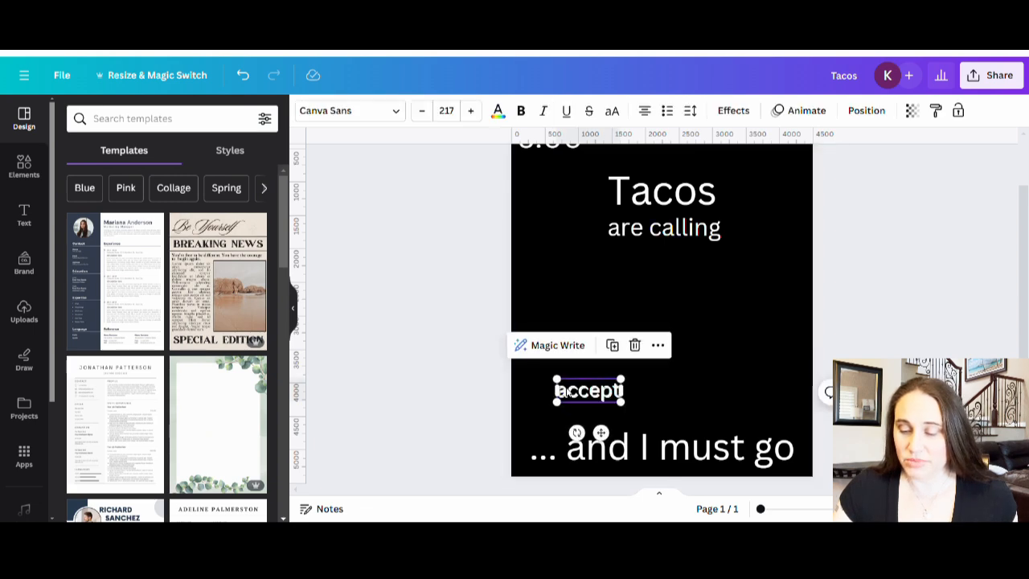
pyautogui.moveTo(591, 405); pyautogui.dragTo(751, 393)
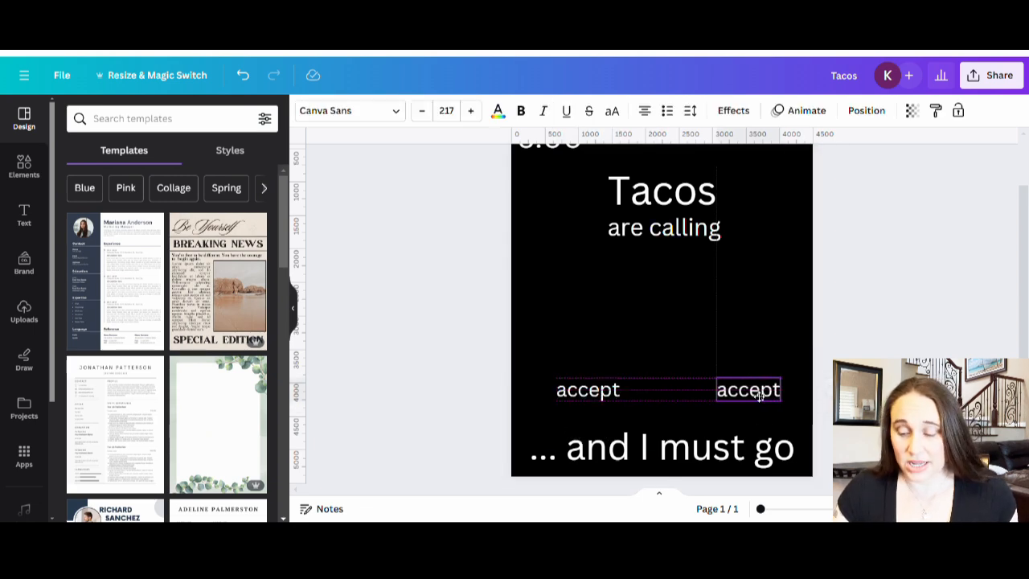
pyautogui.doubleClick(748, 391)
pyautogui.write('decline')
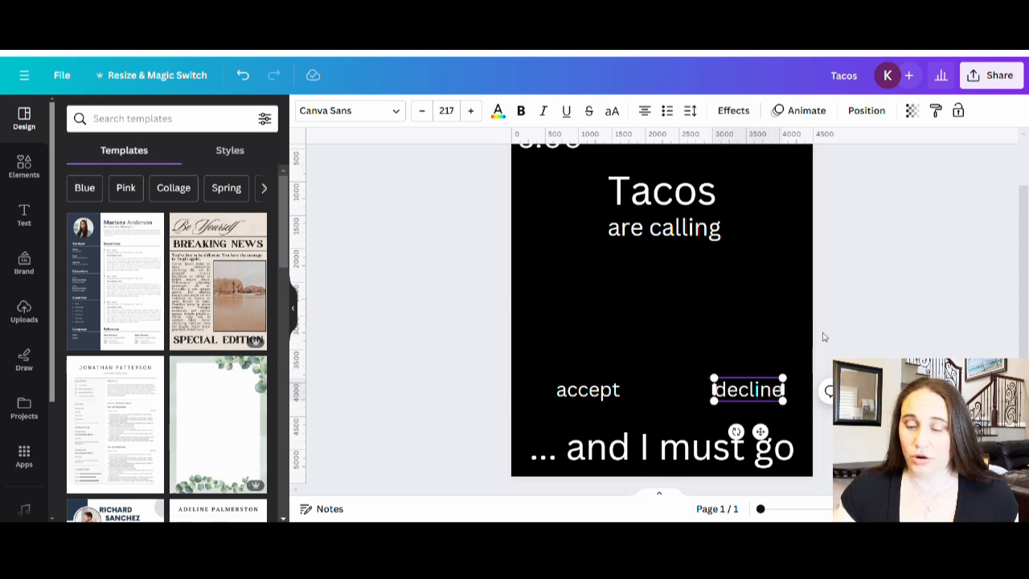
pyautogui.click(871, 329)
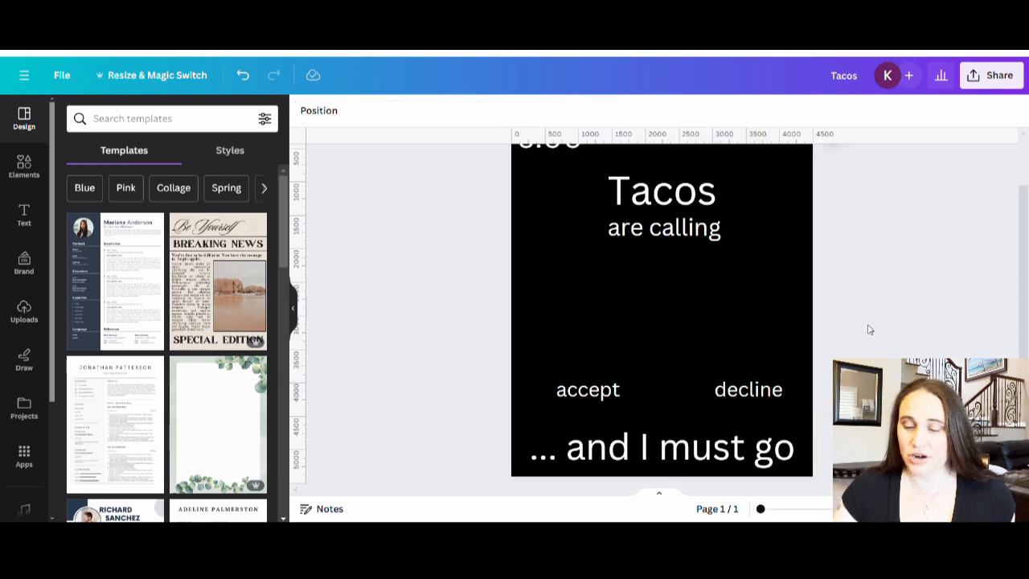
pyautogui.moveTo(743, 387); pyautogui.dragTo(742, 389)
pyautogui.click(943, 324)
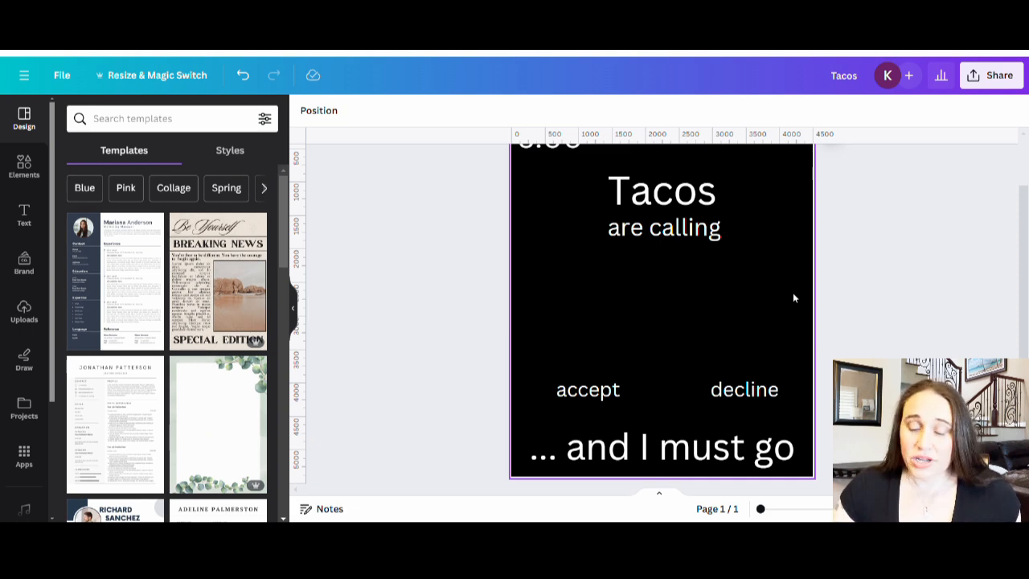
# Step: Search the elements library for "battery icon" and show all the matching graphics
pyautogui.scroll(2, 797, 289)
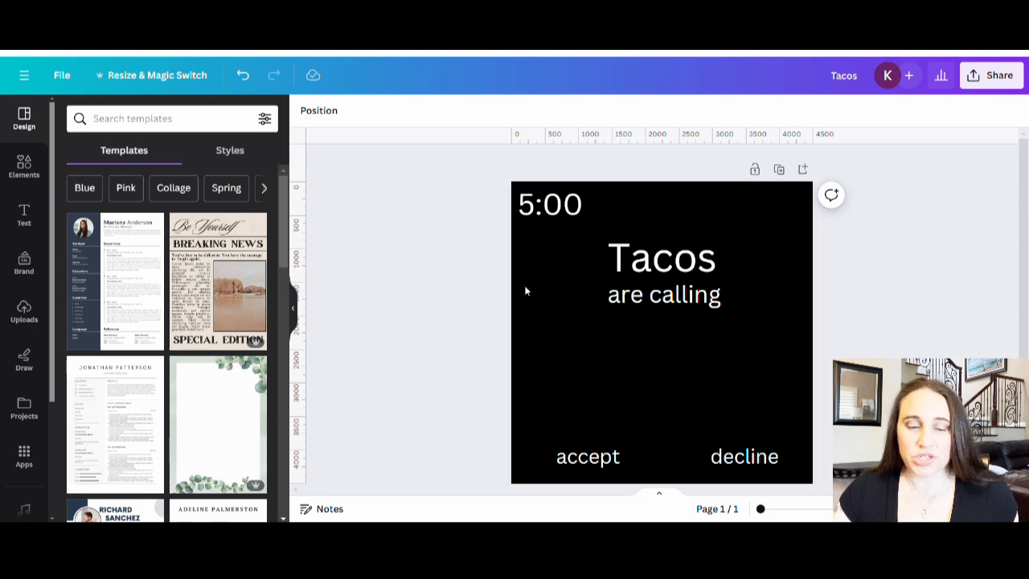
pyautogui.click(25, 165)
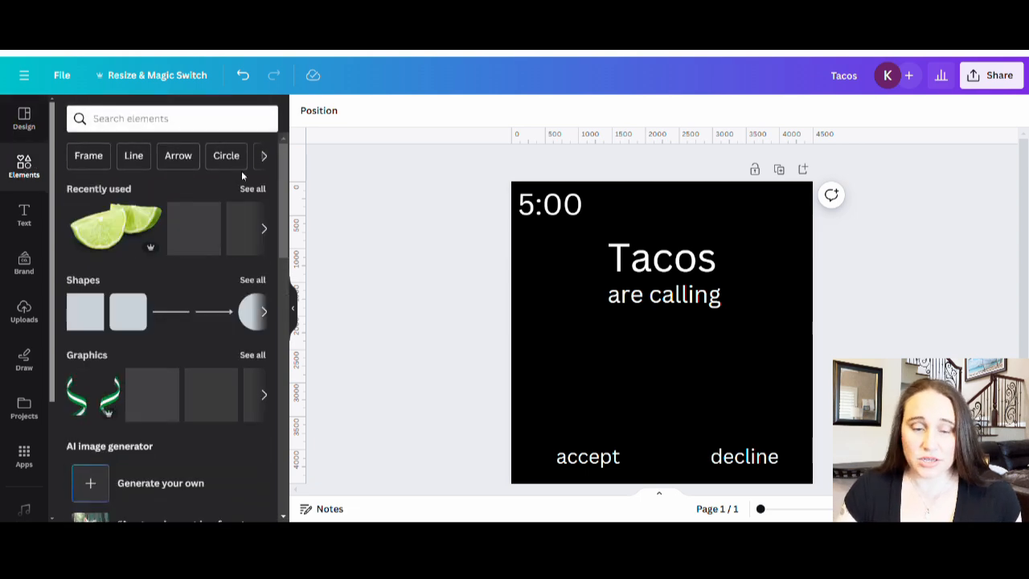
pyautogui.click(188, 122)
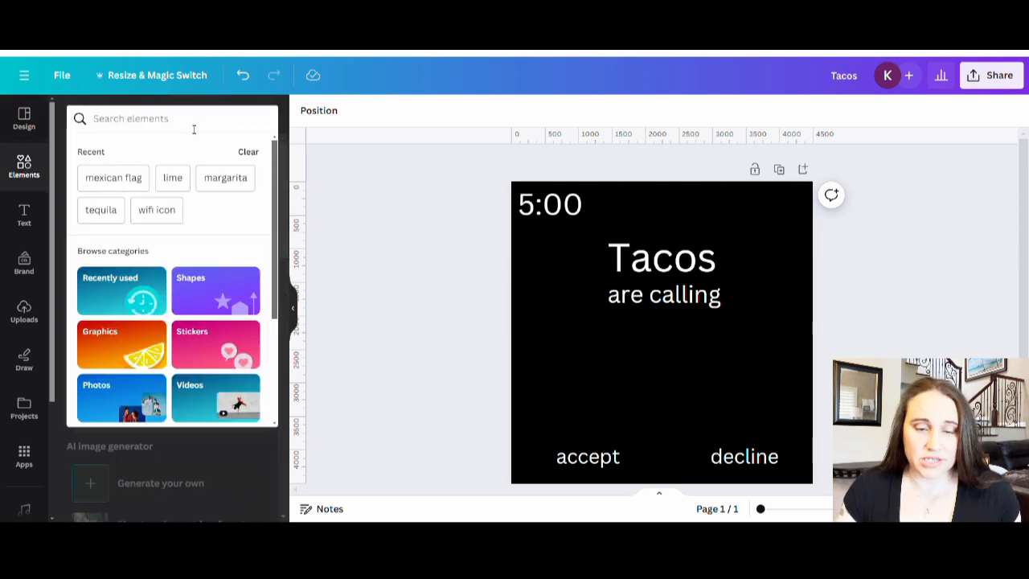
pyautogui.write('b')
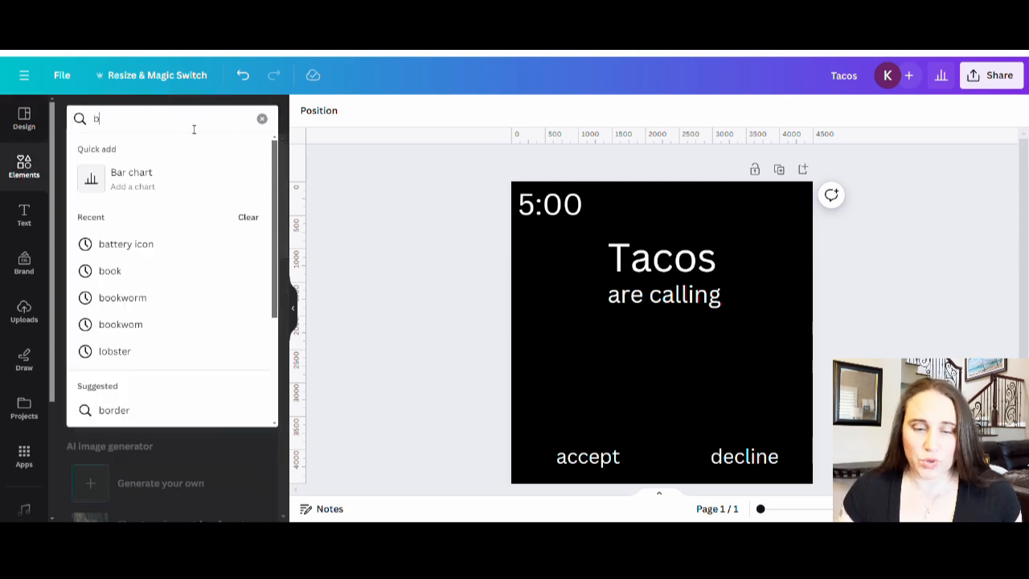
pyautogui.write('attery icon')
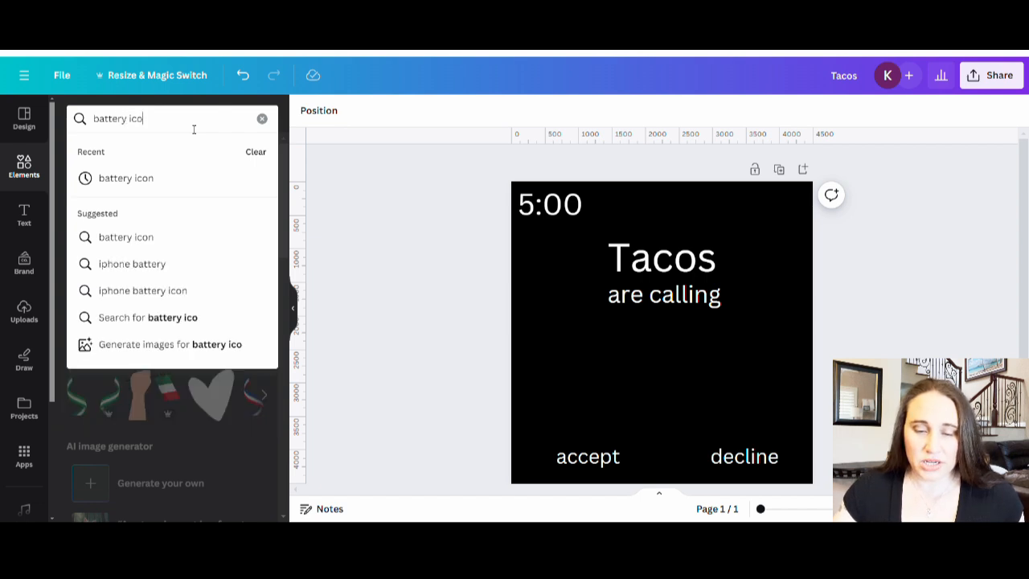
pyautogui.press('Return')
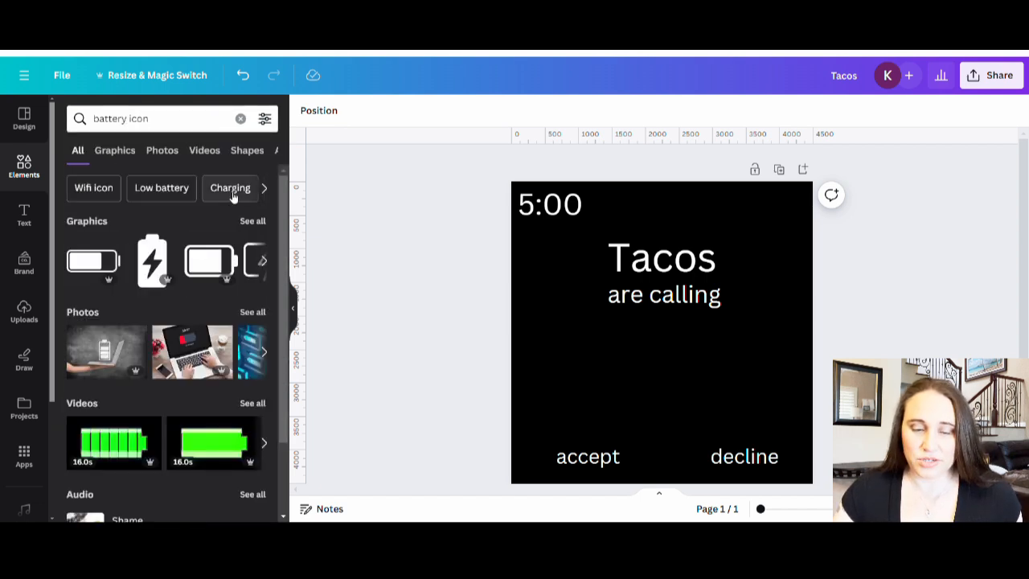
pyautogui.click(253, 221)
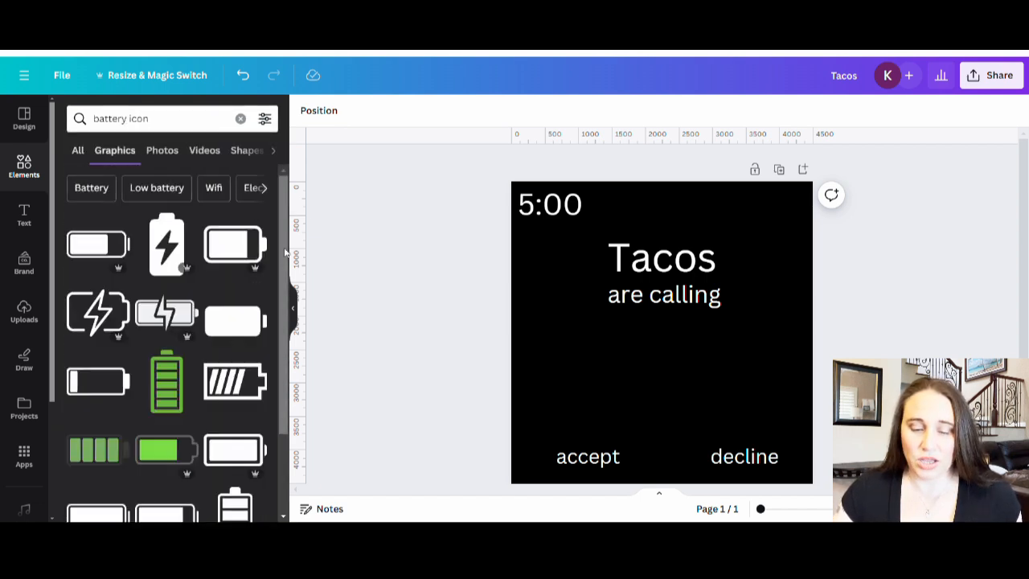
# Step: Add the partly filled horizontal battery graphic, recolor it white, shrink it and place it in the page's top-right corner, level with "5:00"
pyautogui.scroll(-5, 169, 321)
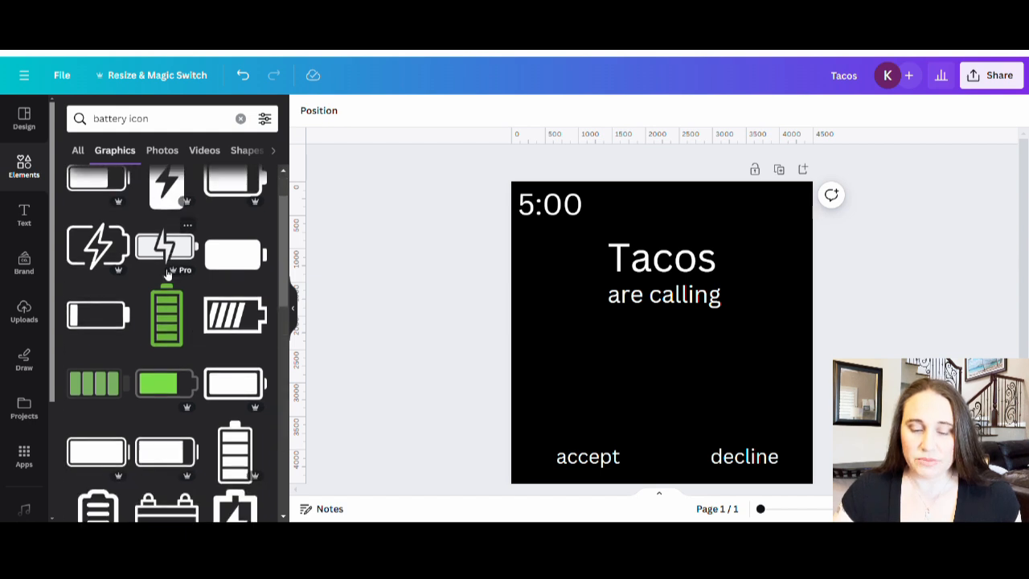
pyautogui.scroll(-1, 177, 397)
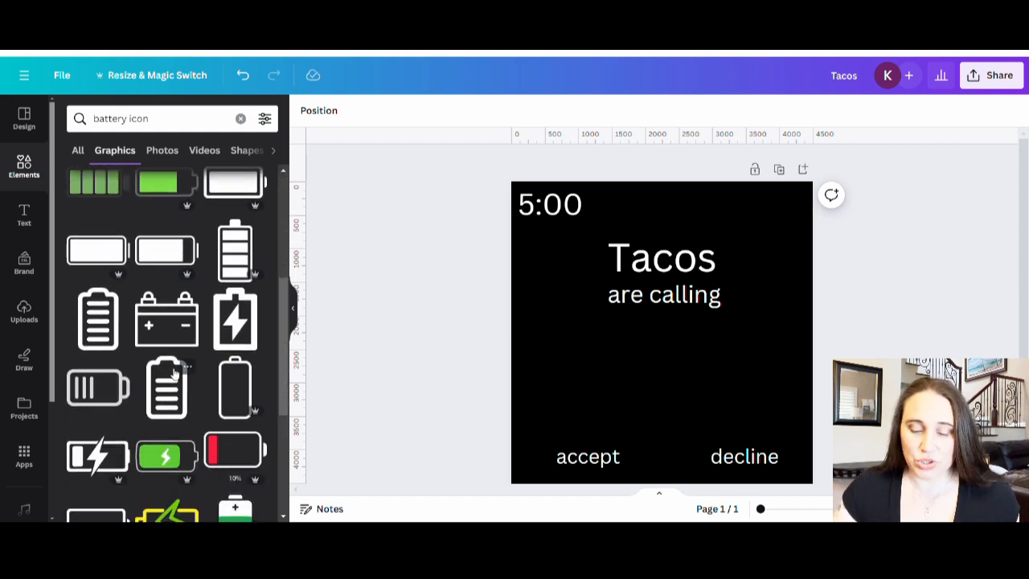
pyautogui.scroll(-2, 181, 410)
pyautogui.scroll(-2, 183, 426)
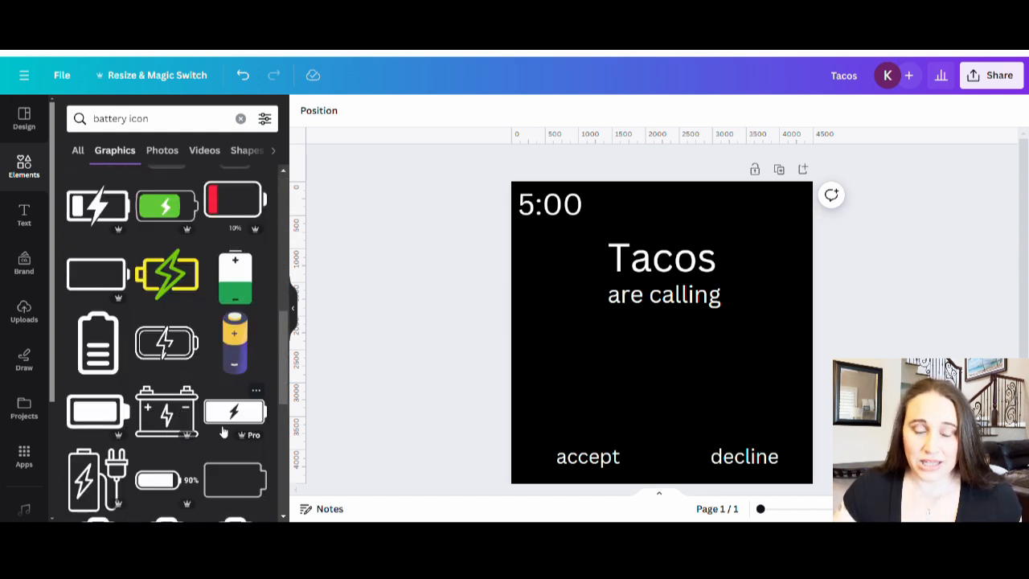
pyautogui.scroll(-1, 221, 430)
pyautogui.scroll(10, 217, 422)
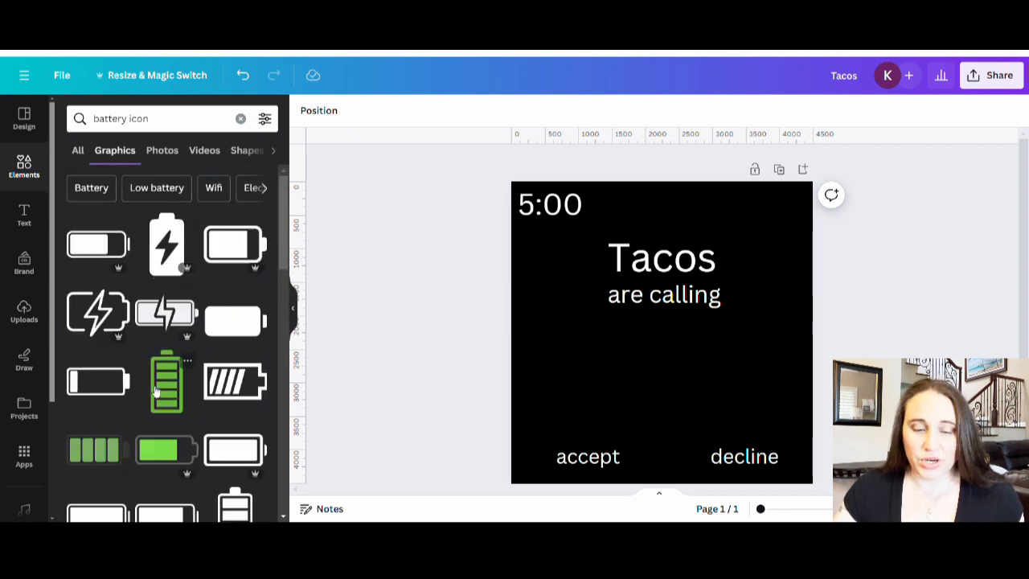
pyautogui.click(96, 252)
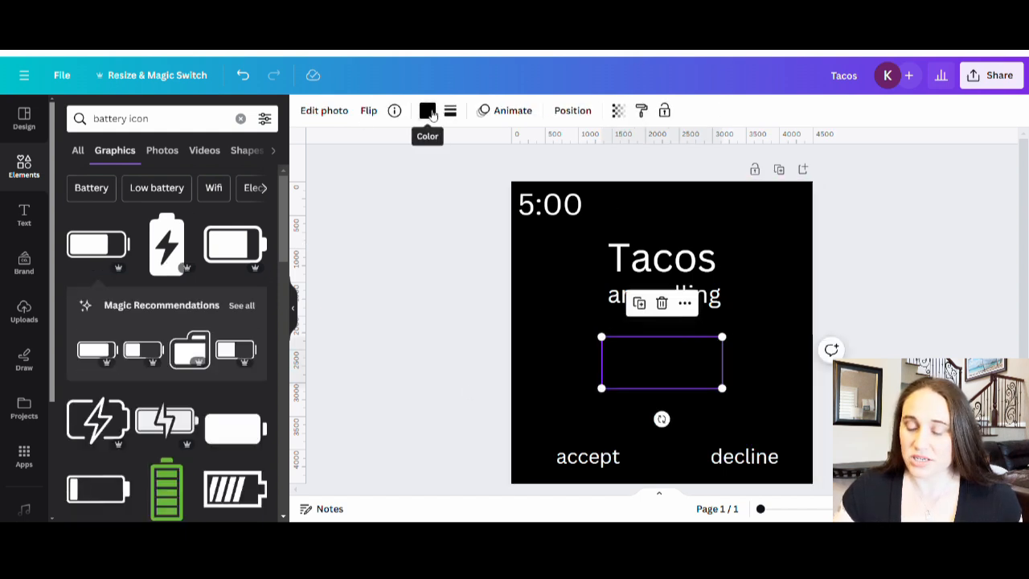
pyautogui.click(429, 111)
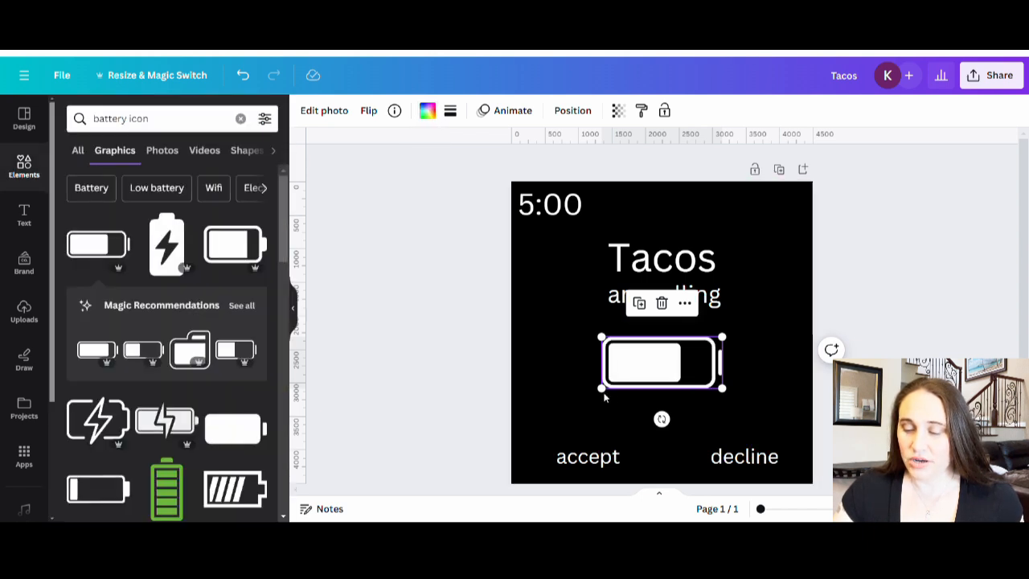
pyautogui.moveTo(620, 394); pyautogui.dragTo(778, 217)
pyautogui.click(706, 358)
pyautogui.click(761, 311)
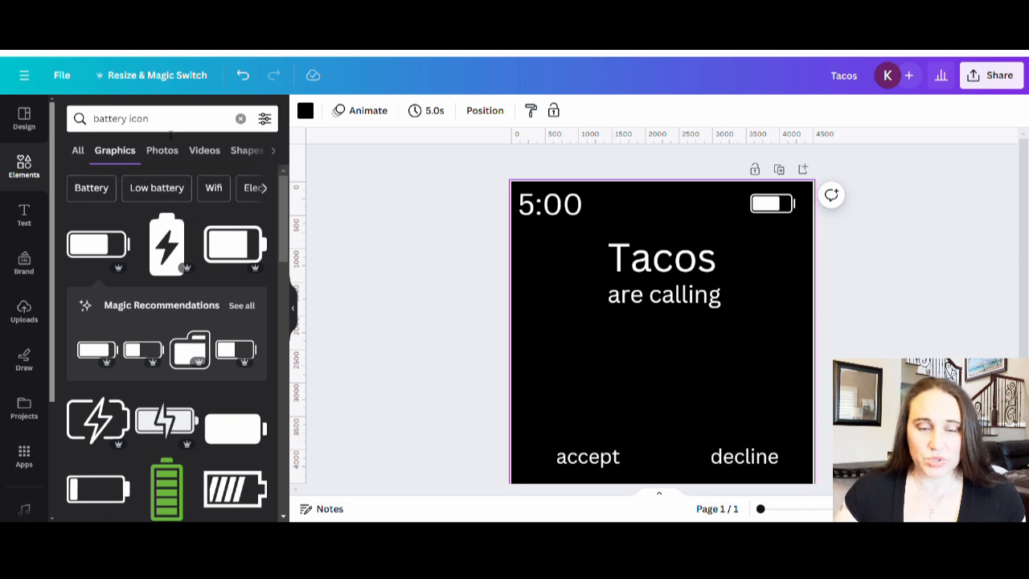
# Step: Search the graphics for "wifi icon"
pyautogui.doubleClick(130, 120)
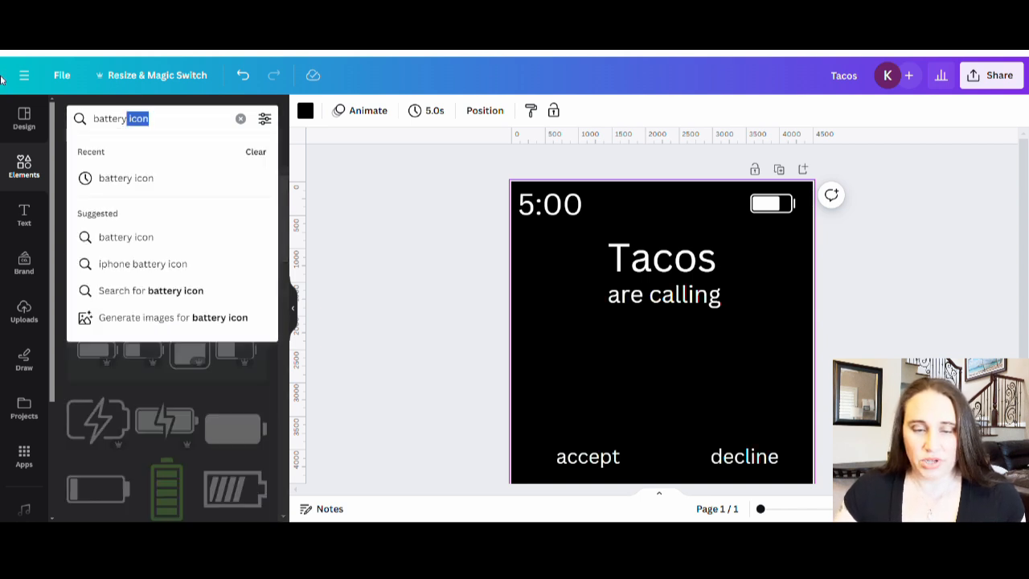
pyautogui.doubleClick(110, 119)
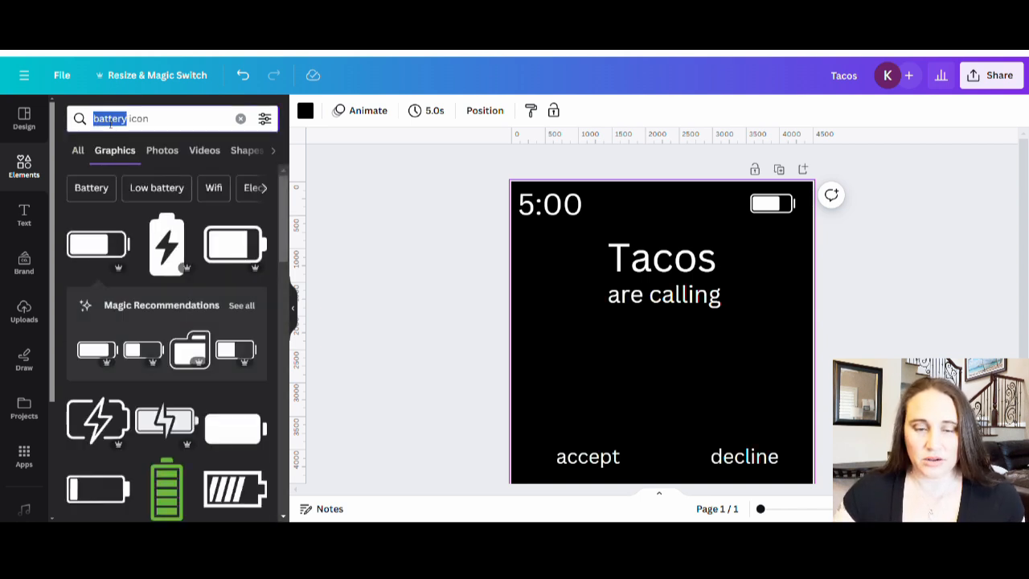
pyautogui.write('wifi')
pyautogui.press('Return')
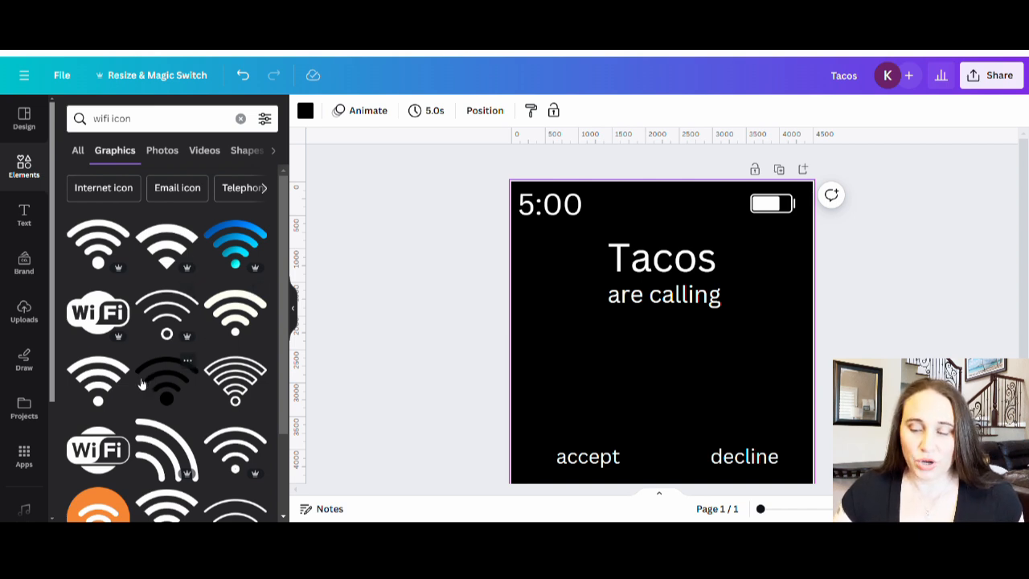
# Step: Add the wifi graphic with the wedge-shaped base, recolor it white, shrink it and place it just left of the battery
pyautogui.click(168, 245)
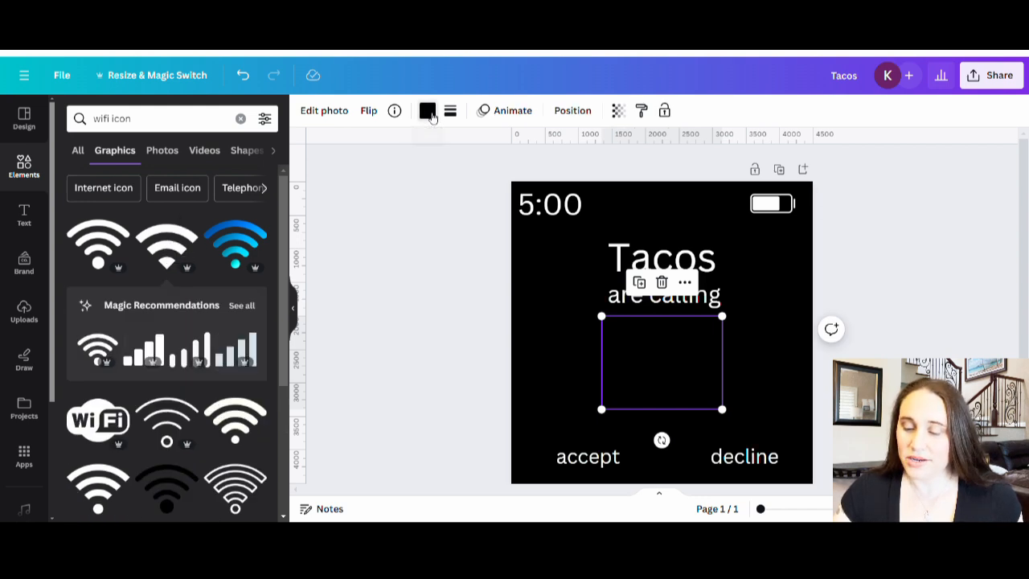
pyautogui.click(430, 114)
pyautogui.click(256, 375)
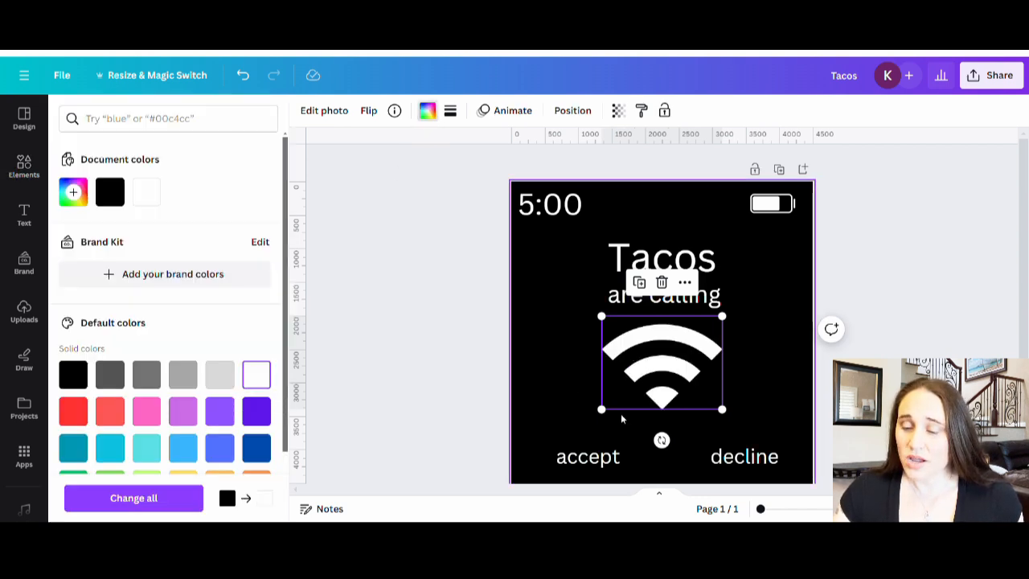
pyautogui.moveTo(602, 409); pyautogui.dragTo(720, 211)
pyautogui.click(774, 316)
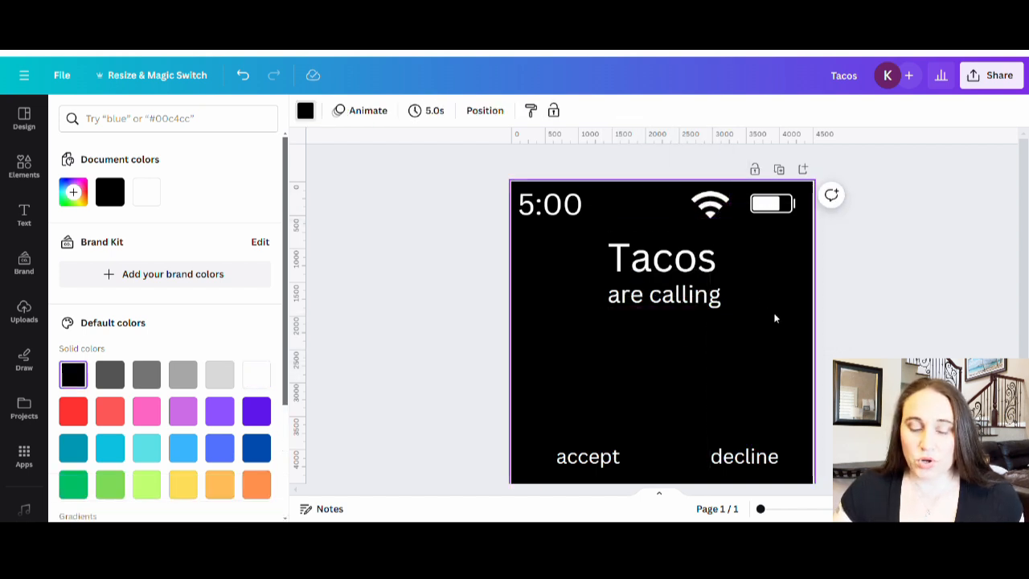
# Step: Add the four-bar signal graphic from the wifi icon's recommendations, recolor it white, shrink it and place it just left of the wifi icon
pyautogui.click(434, 262)
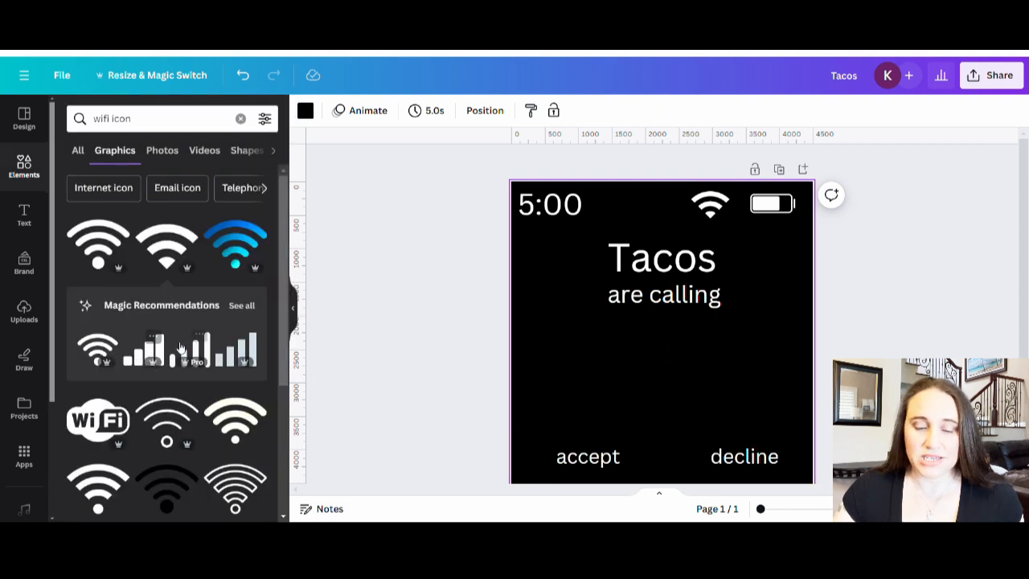
pyautogui.click(241, 306)
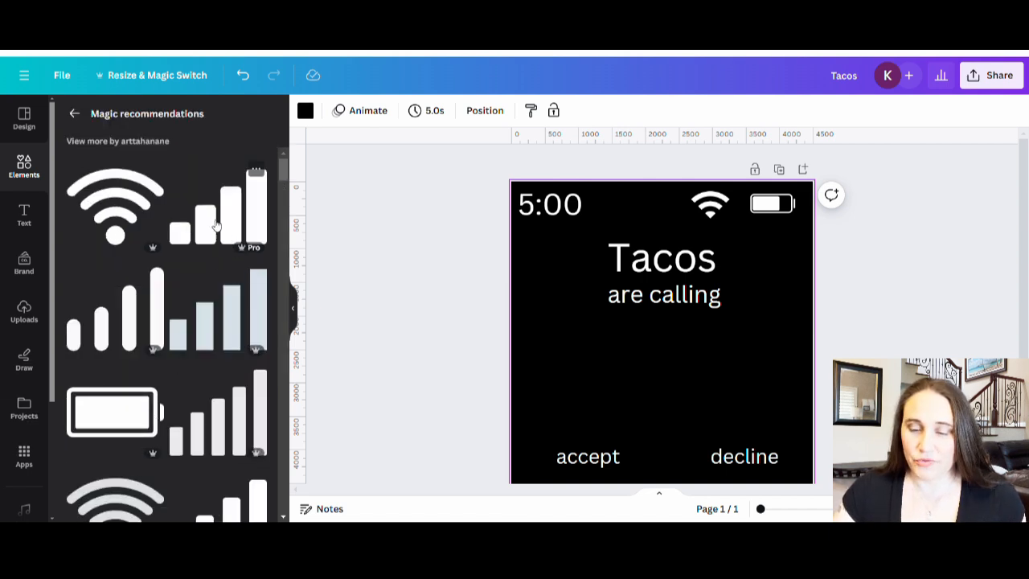
pyautogui.click(215, 225)
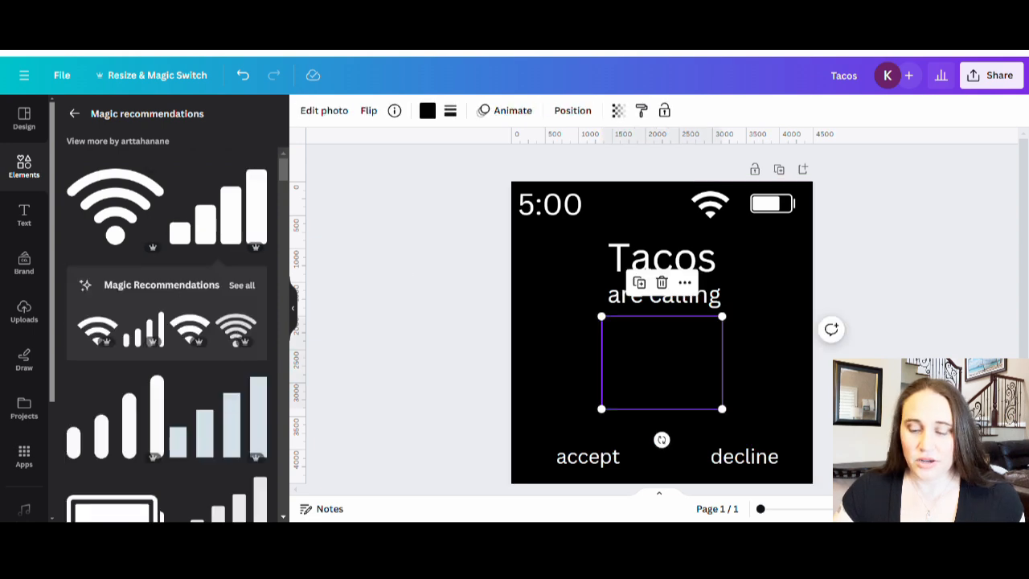
pyautogui.click(428, 111)
pyautogui.click(257, 382)
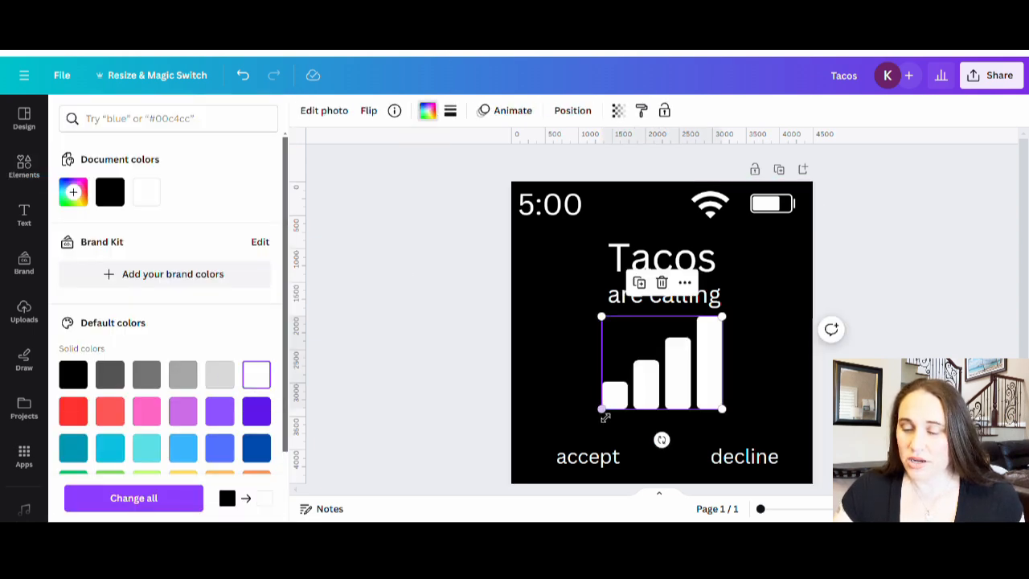
pyautogui.moveTo(603, 411); pyautogui.dragTo(660, 217)
pyautogui.click(778, 326)
pyautogui.click(796, 312)
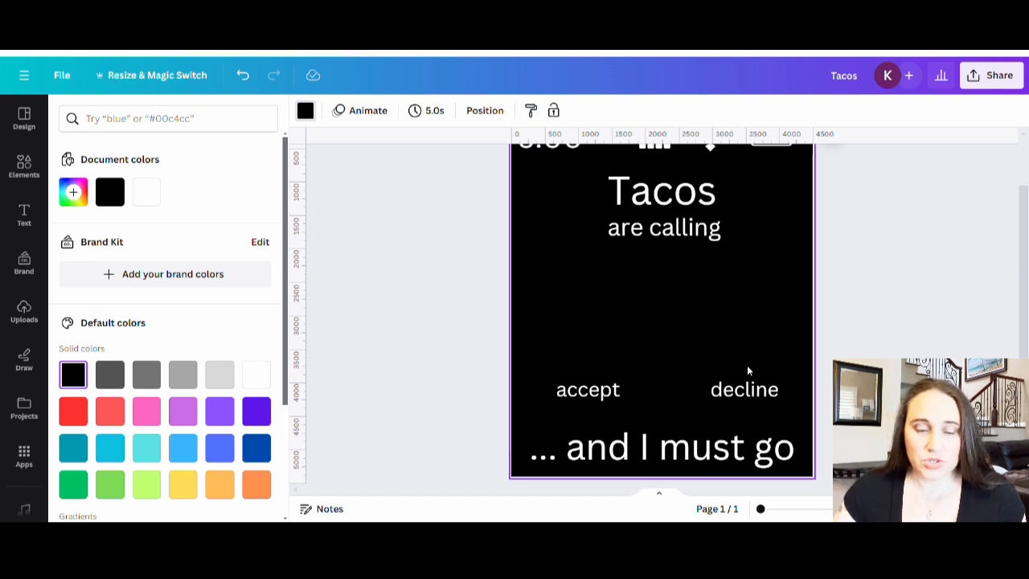
# Step: Search the graphics for "cell phone icon"
pyautogui.click(375, 274)
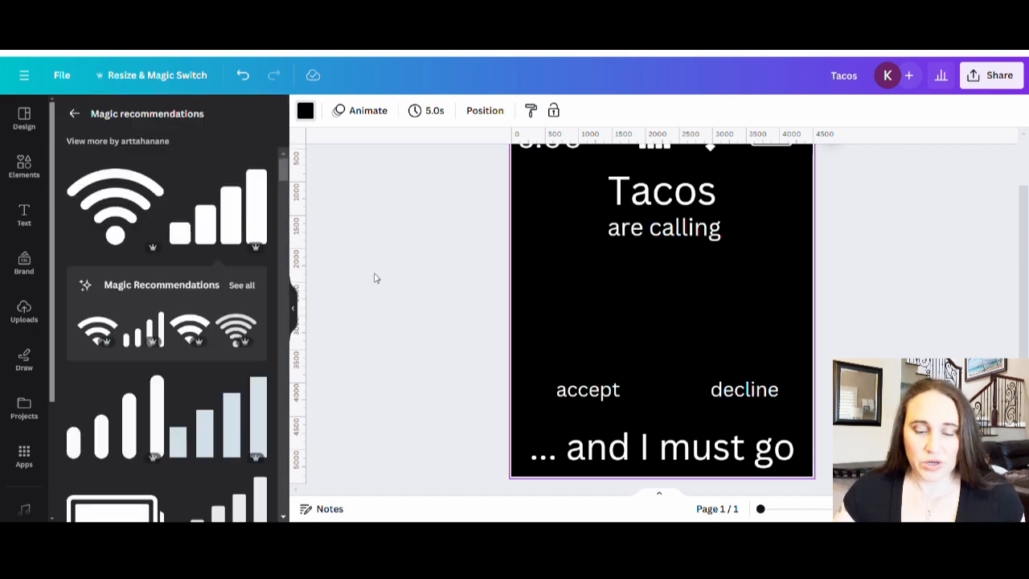
pyautogui.click(74, 113)
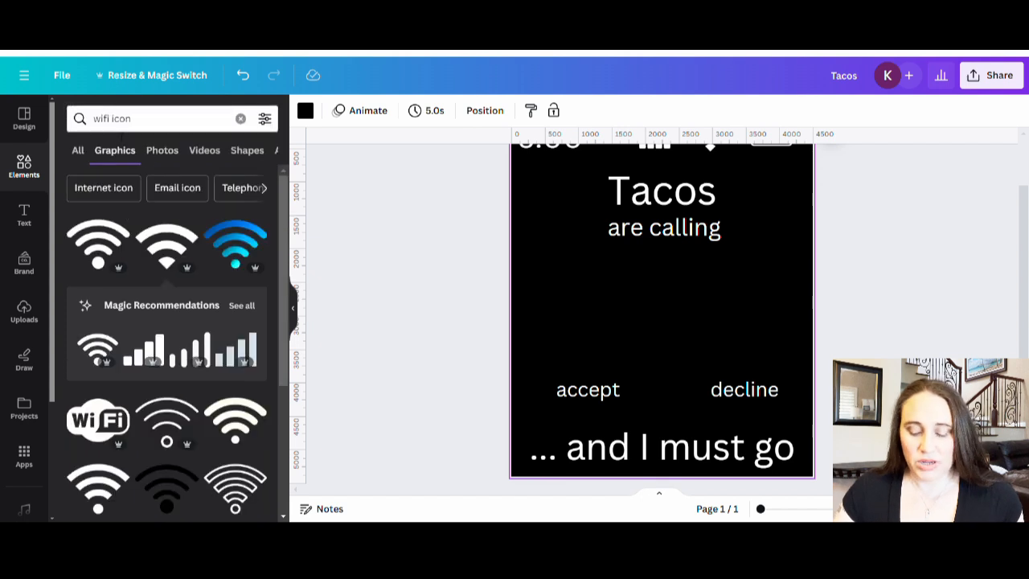
pyautogui.doubleClick(101, 119)
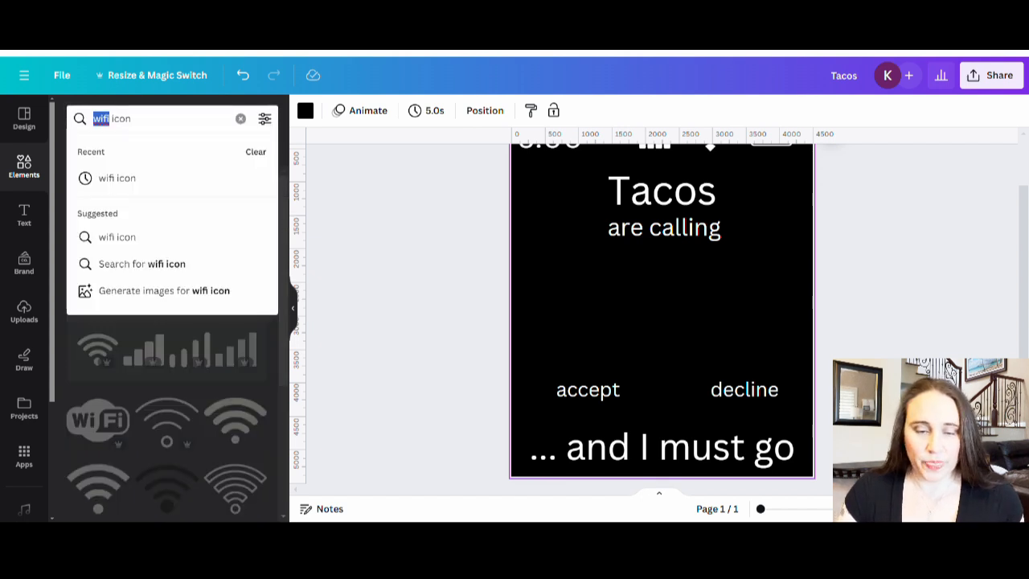
pyautogui.write('cell')
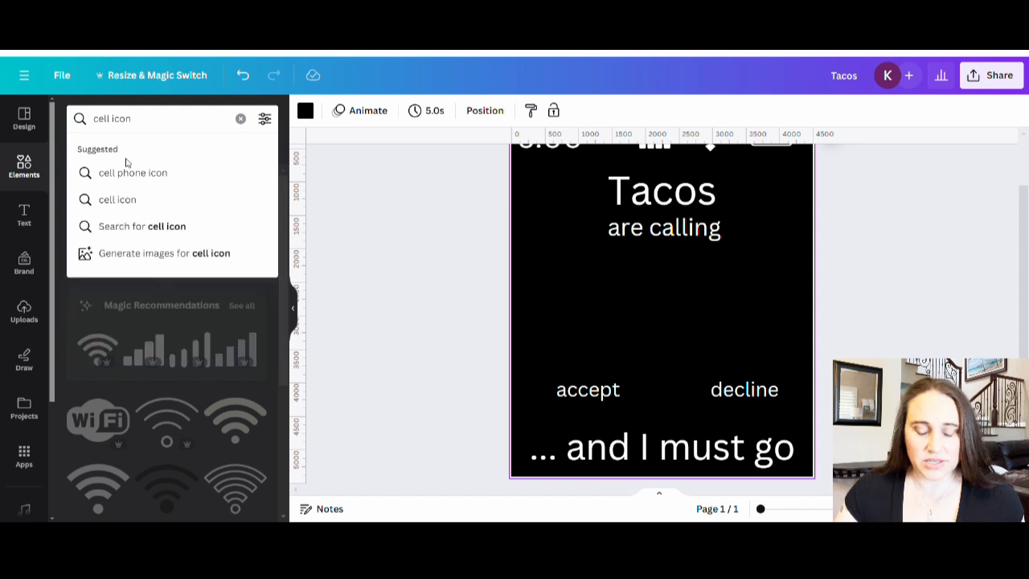
pyautogui.click(159, 172)
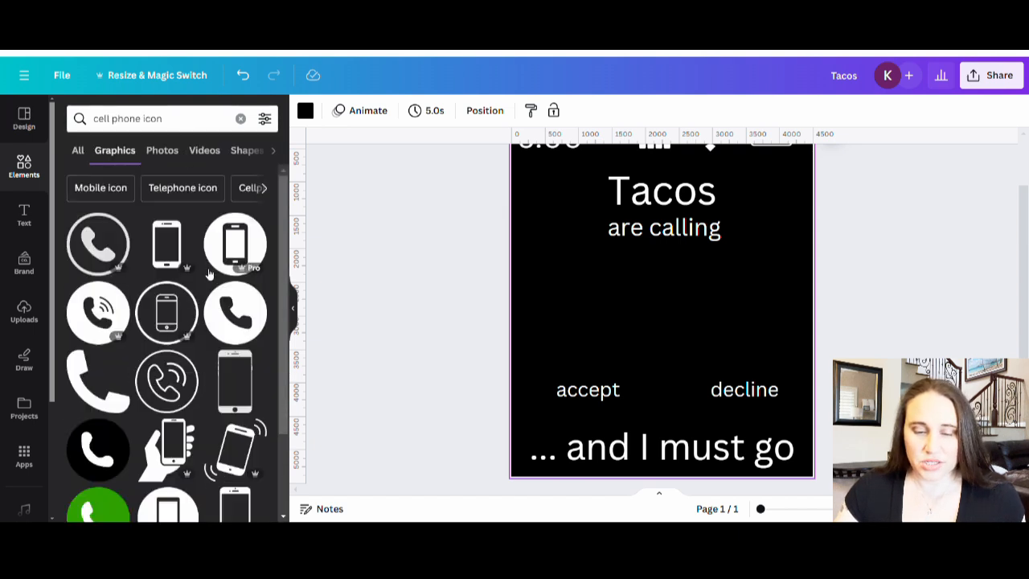
# Step: Add the round graphic with a phone handset, recolor its circle light green and move it directly above "accept"
pyautogui.click(238, 318)
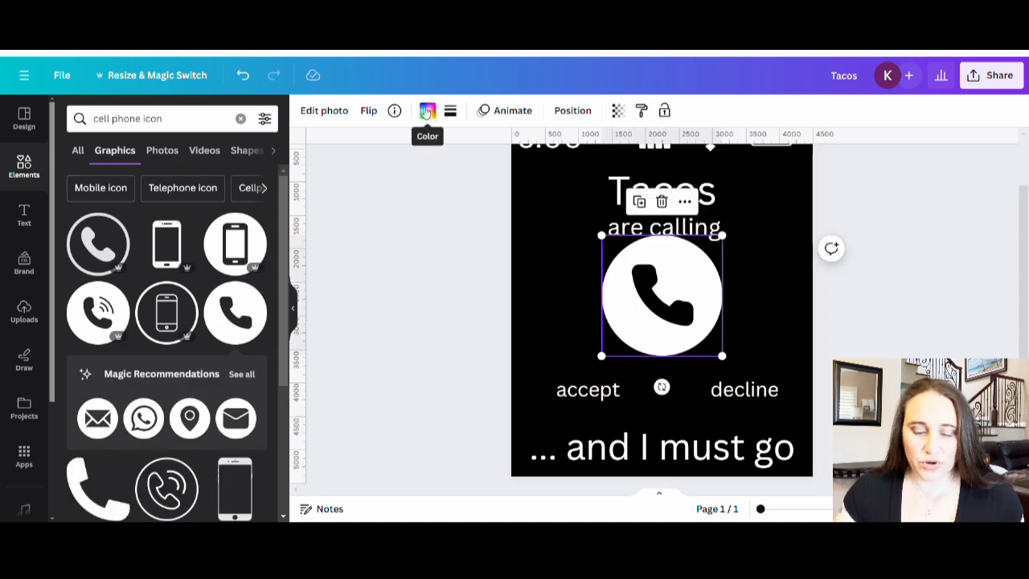
pyautogui.click(425, 113)
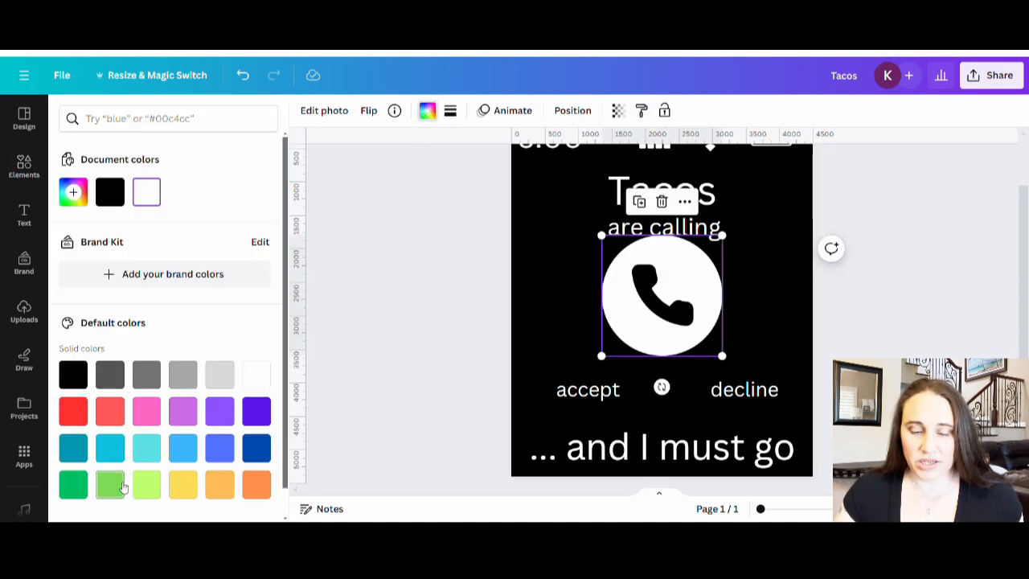
pyautogui.click(73, 485)
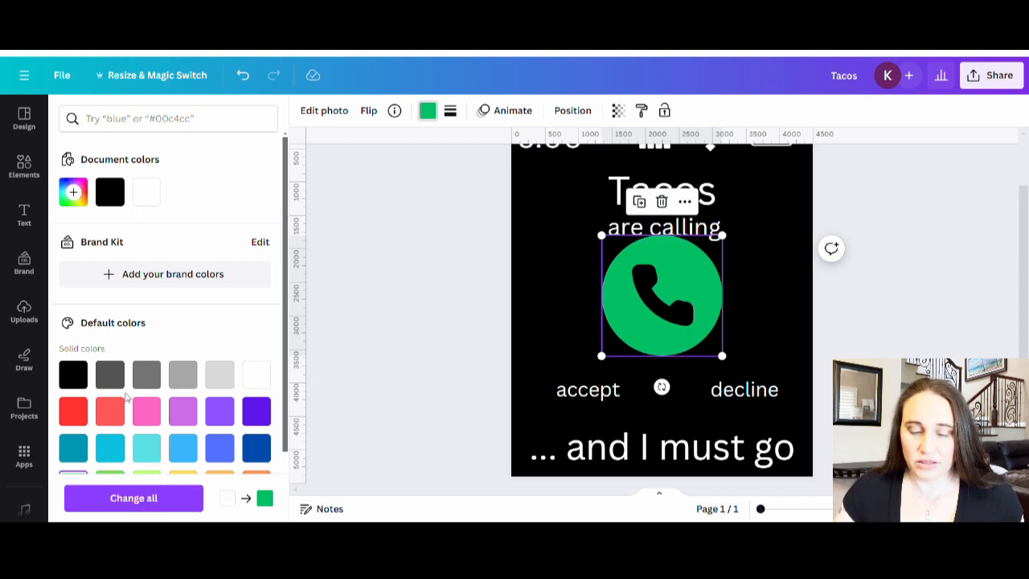
pyautogui.scroll(-2, 152, 418)
pyautogui.click(110, 417)
pyautogui.click(384, 284)
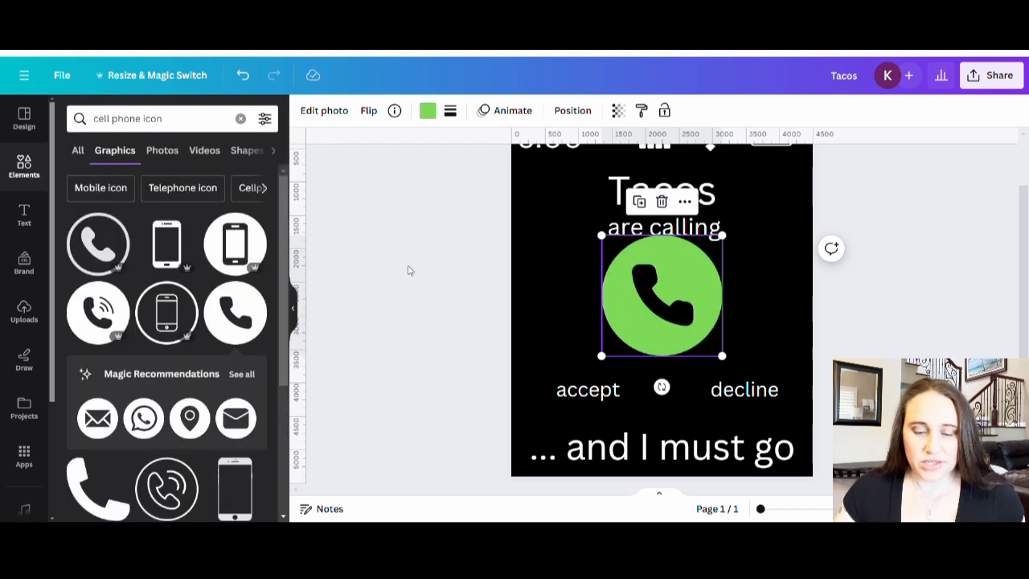
pyautogui.moveTo(663, 277); pyautogui.dragTo(584, 301)
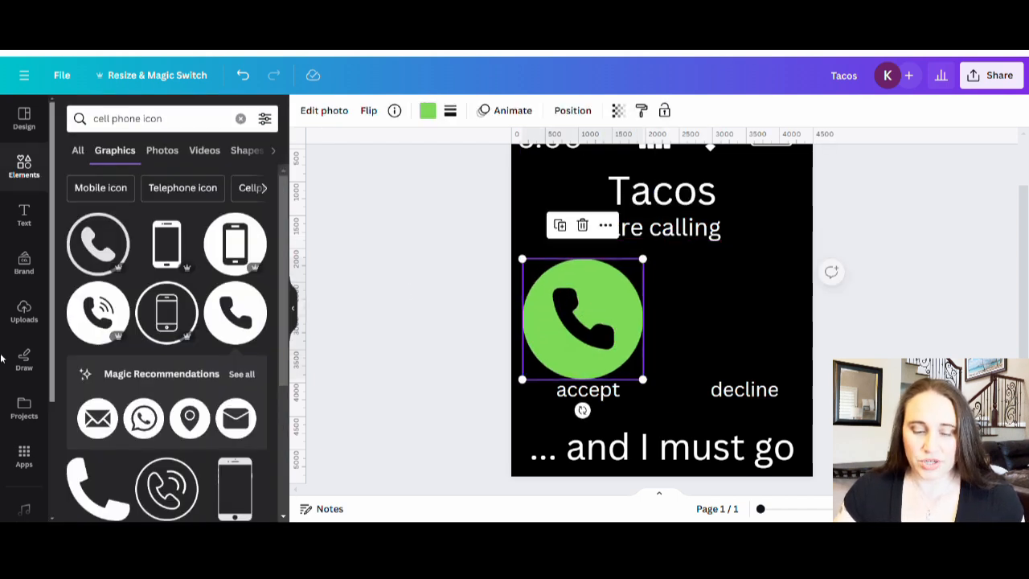
# Step: Add the graphic pairing green accept and red decline call buttons, and delete the large light green phone circle
pyautogui.scroll(-2, 161, 310)
pyautogui.scroll(-4, 162, 310)
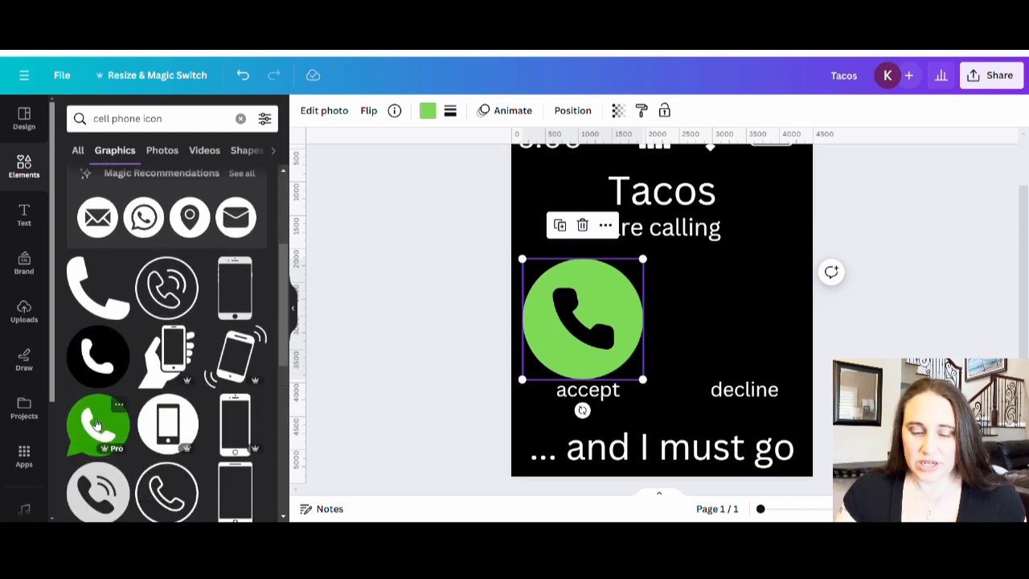
pyautogui.scroll(-5, 161, 386)
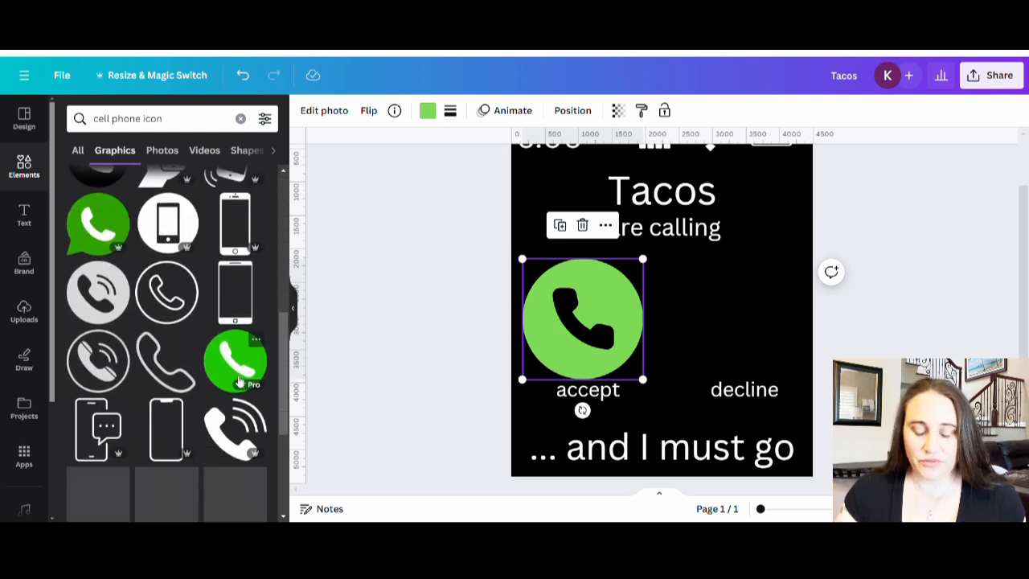
pyautogui.scroll(-5, 237, 373)
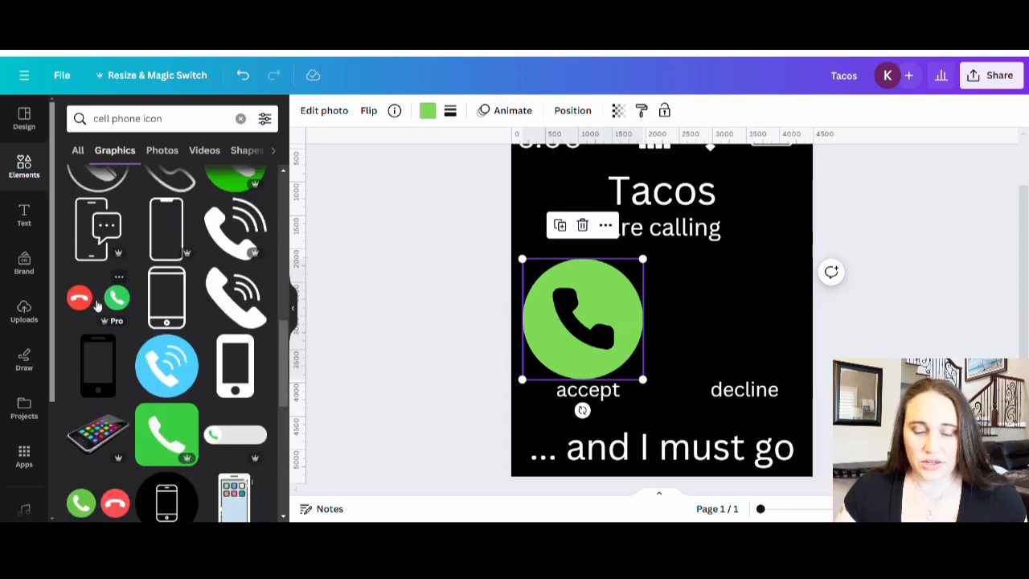
pyautogui.scroll(-2, 86, 314)
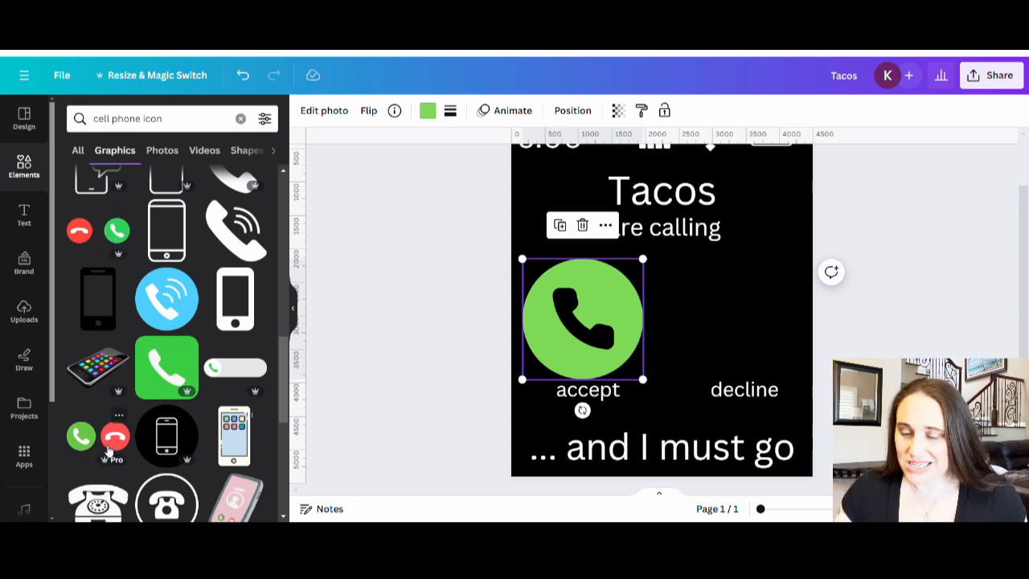
pyautogui.click(115, 444)
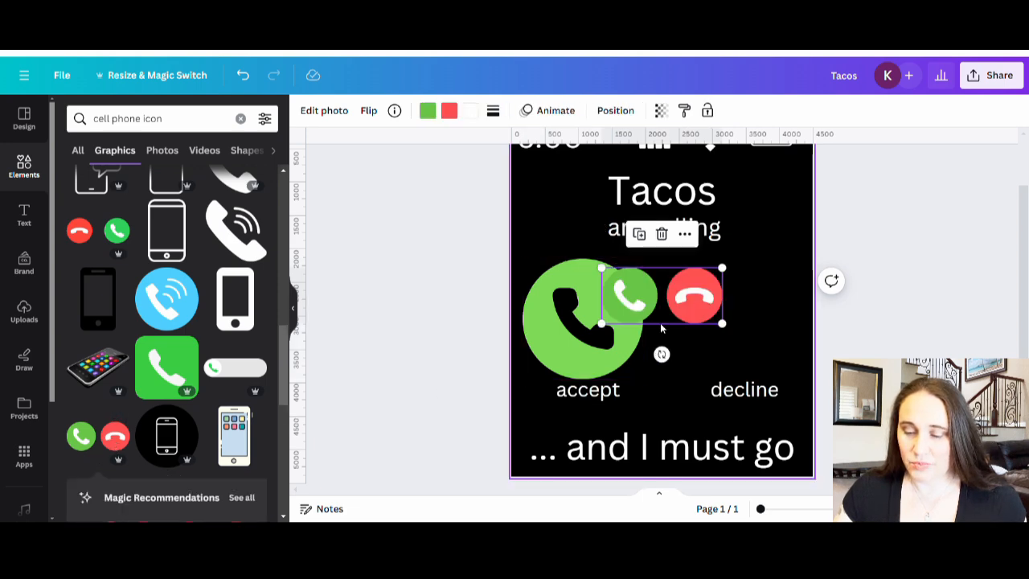
pyautogui.moveTo(685, 308); pyautogui.dragTo(739, 308)
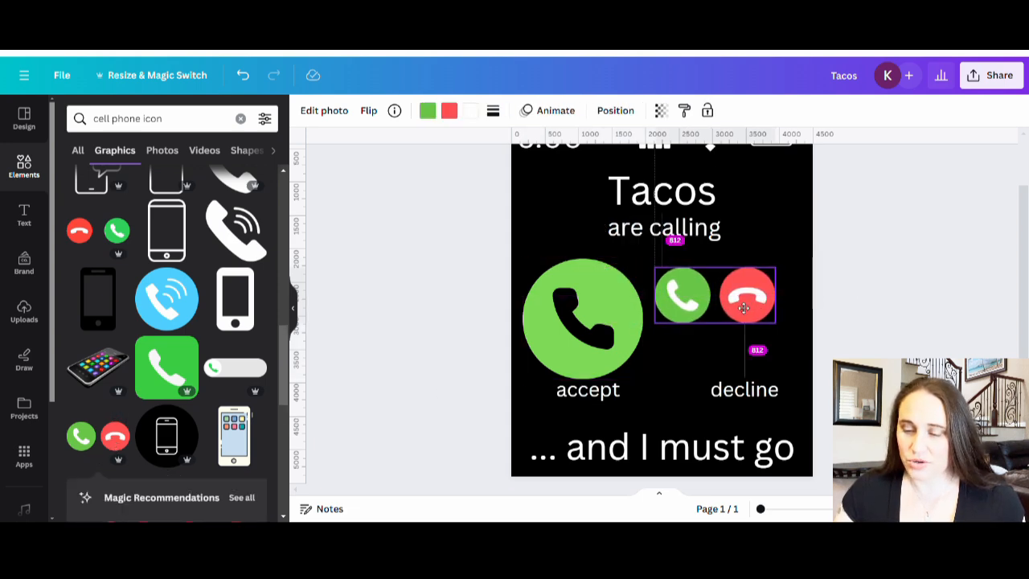
pyautogui.click(572, 328)
pyautogui.press('Delete')
# Step: Resize the call-button pair and position it so the green button sits directly above "accept"
pyautogui.moveTo(753, 302); pyautogui.dragTo(680, 317)
pyautogui.moveTo(703, 282); pyautogui.dragTo(769, 274)
pyautogui.moveTo(727, 311); pyautogui.dragTo(711, 344)
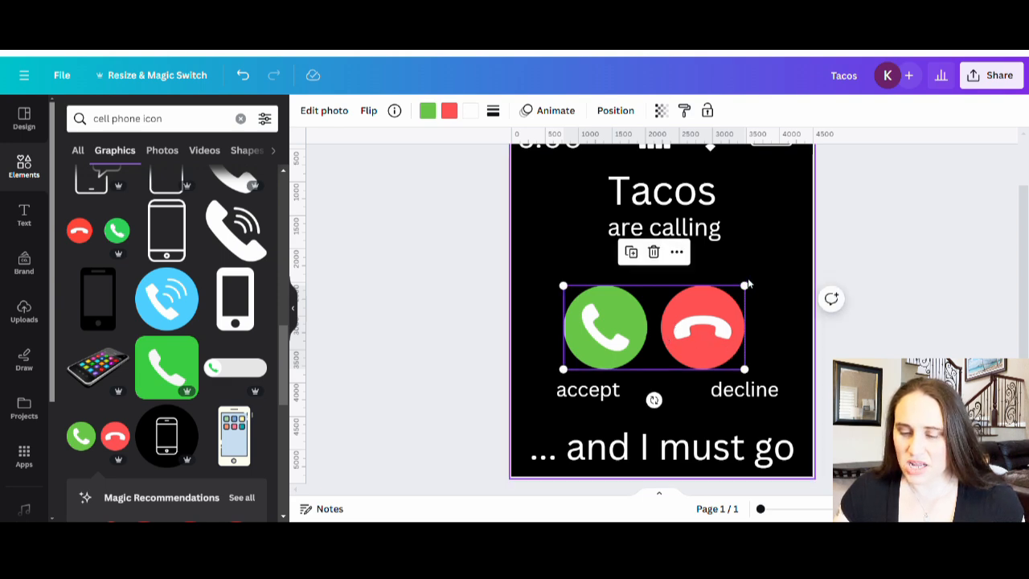
pyautogui.moveTo(745, 286); pyautogui.dragTo(655, 353)
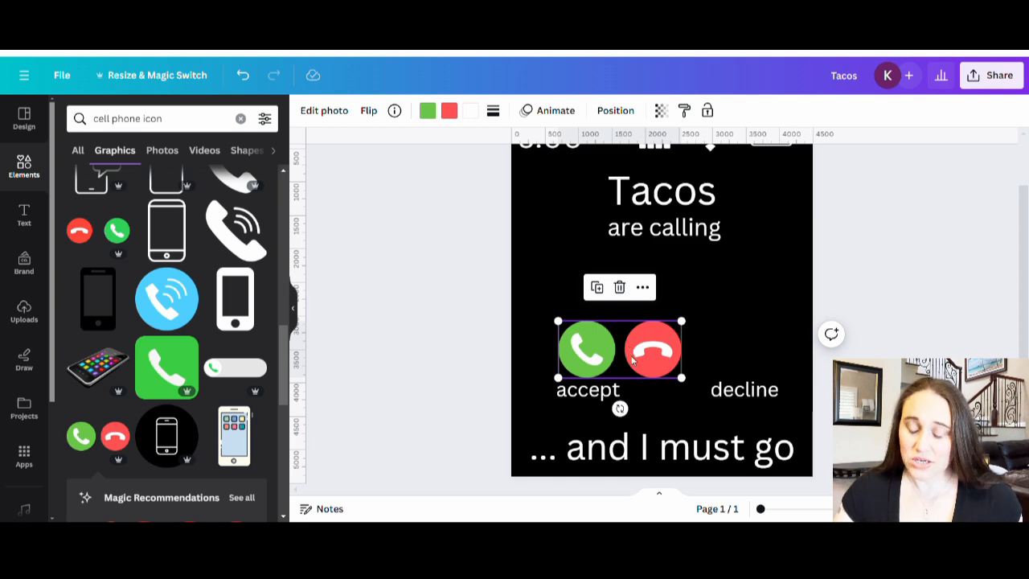
# Step: Duplicate the call-button pair, align the copy's red button above "decline" and crop the copy to that red button
pyautogui.hotkey('ctrl', 'v')
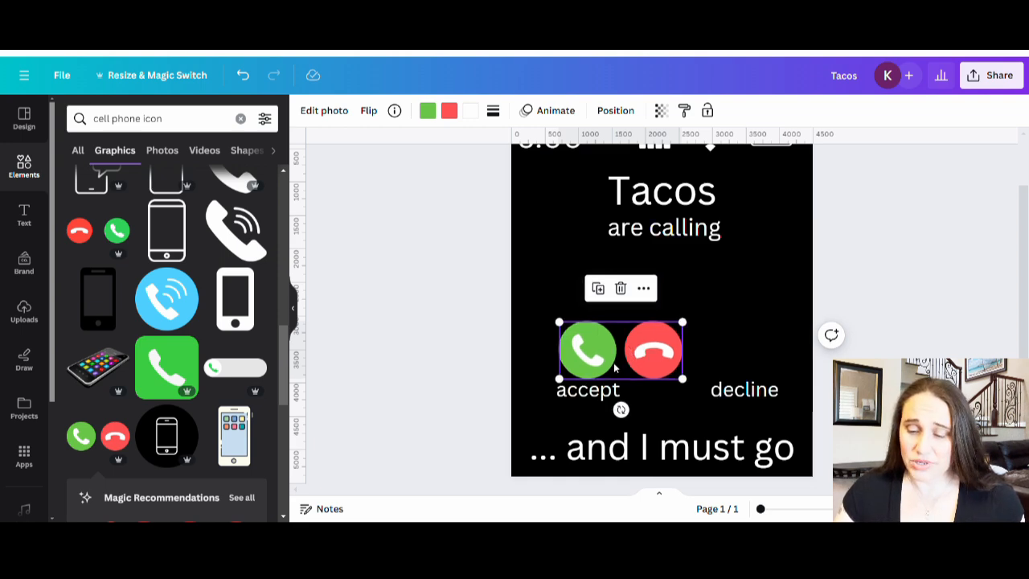
pyautogui.moveTo(617, 366); pyautogui.dragTo(714, 363)
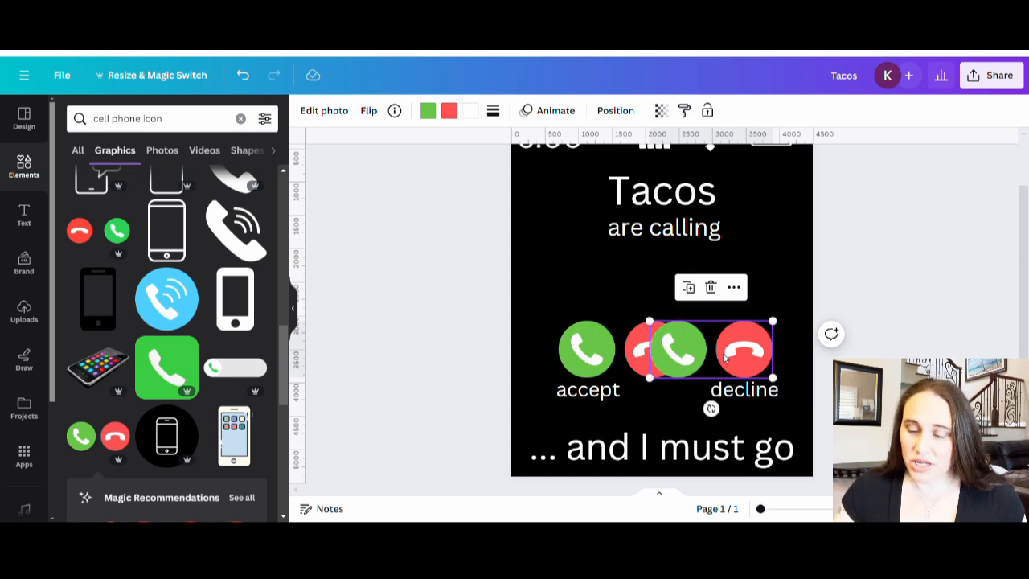
pyautogui.doubleClick(725, 359)
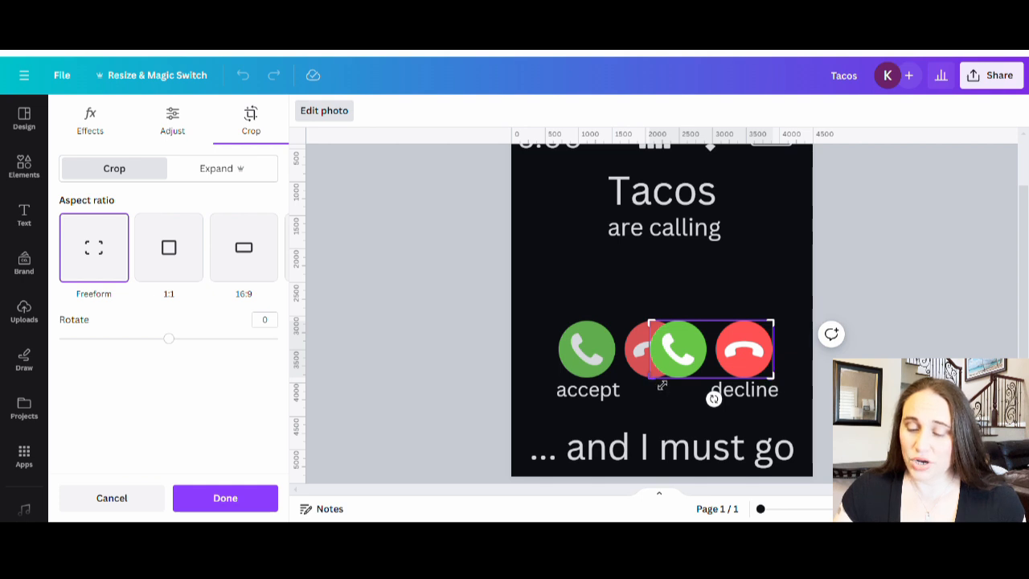
pyautogui.moveTo(657, 388); pyautogui.dragTo(715, 402)
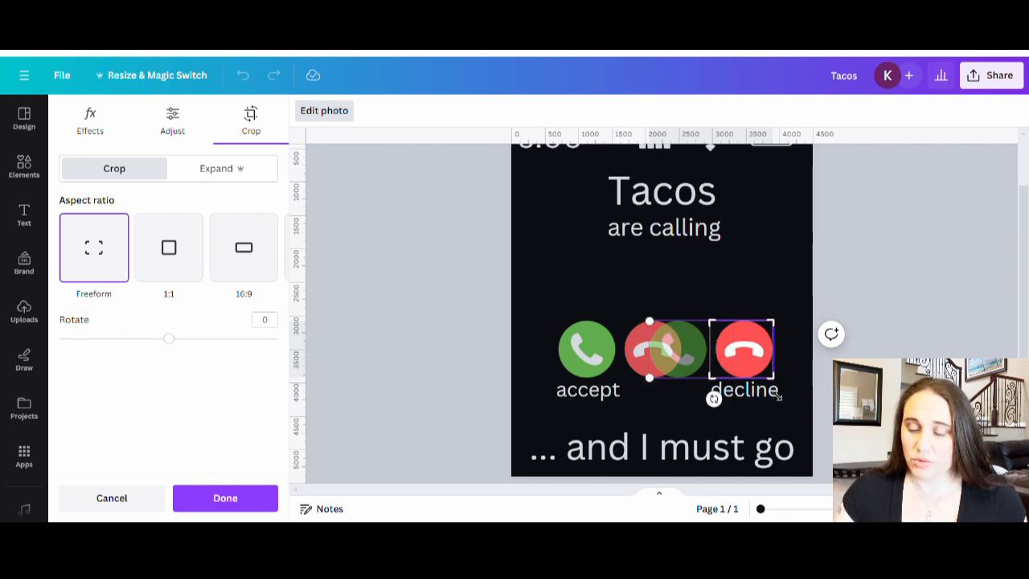
pyautogui.click(706, 392)
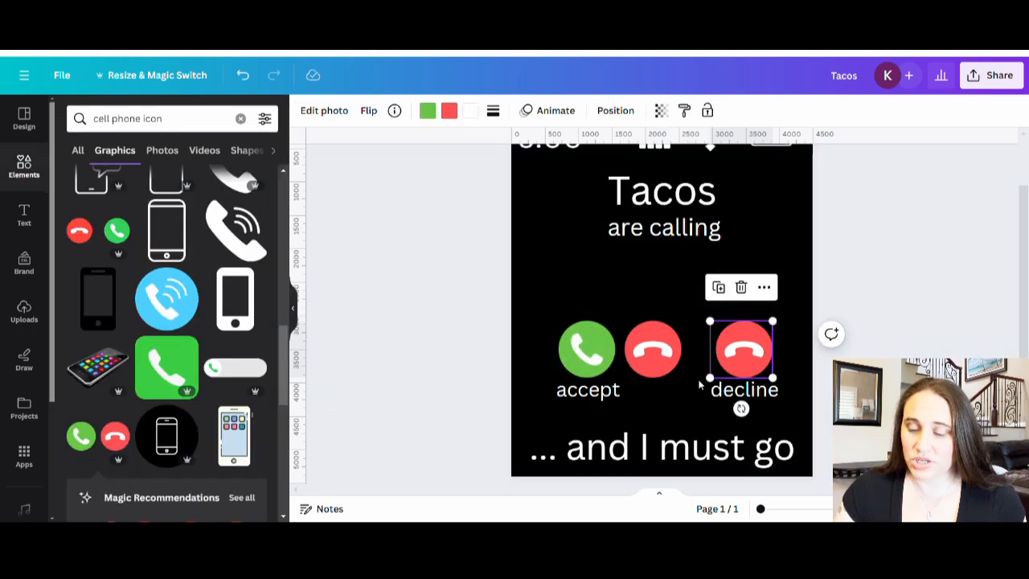
# Step: Crop the original call-button pair so only the green button above "accept" remains
pyautogui.doubleClick(620, 362)
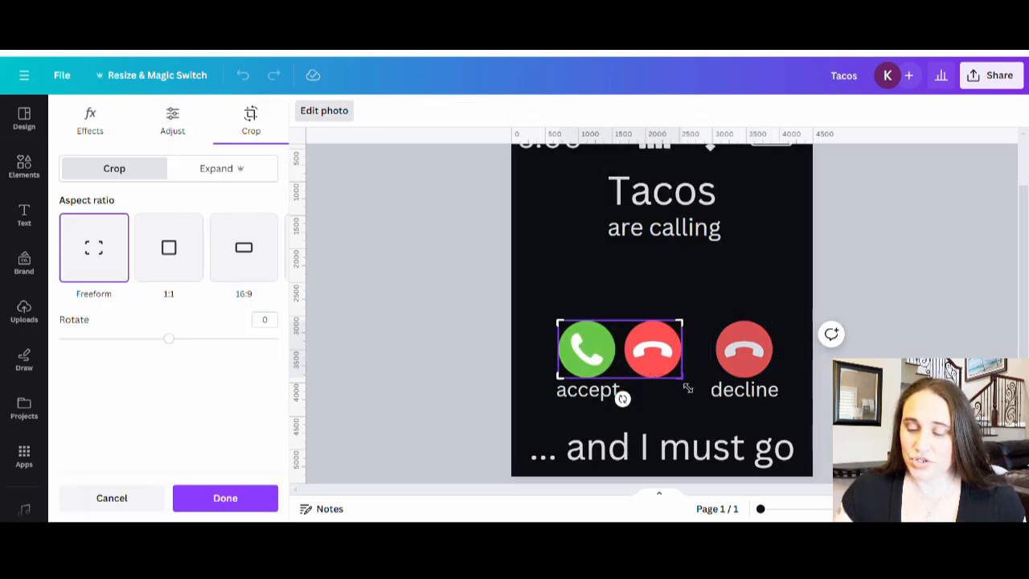
pyautogui.moveTo(688, 388); pyautogui.dragTo(620, 404)
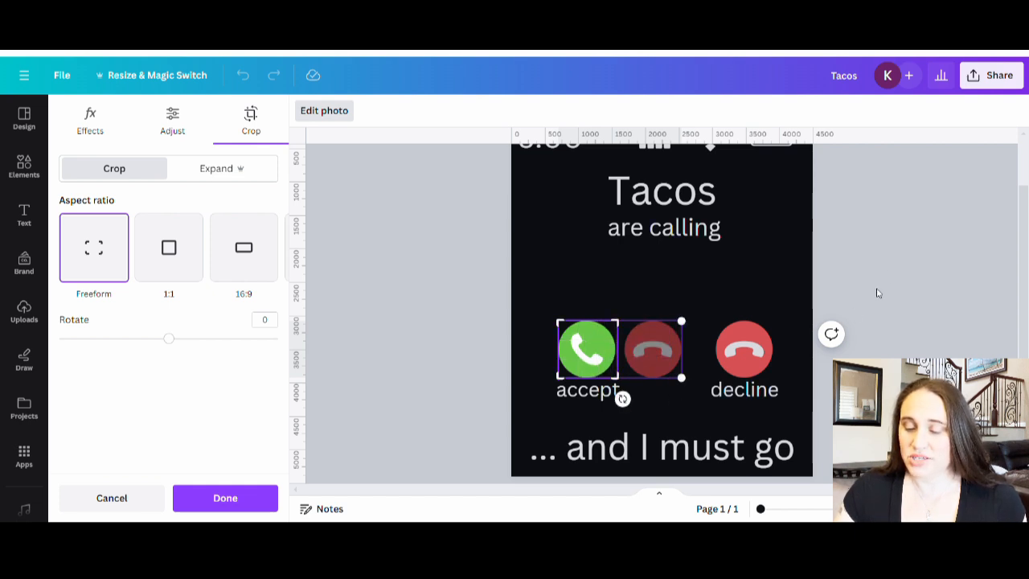
pyautogui.click(883, 282)
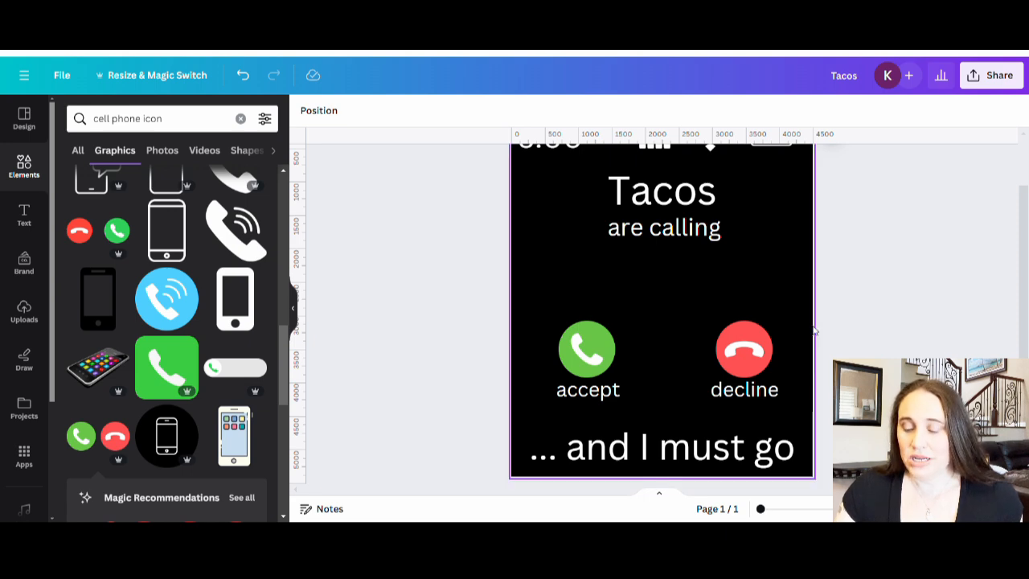
# Step: Search the graphics for "tacos"
pyautogui.scroll(2, 911, 303)
pyautogui.scroll(-2, 910, 307)
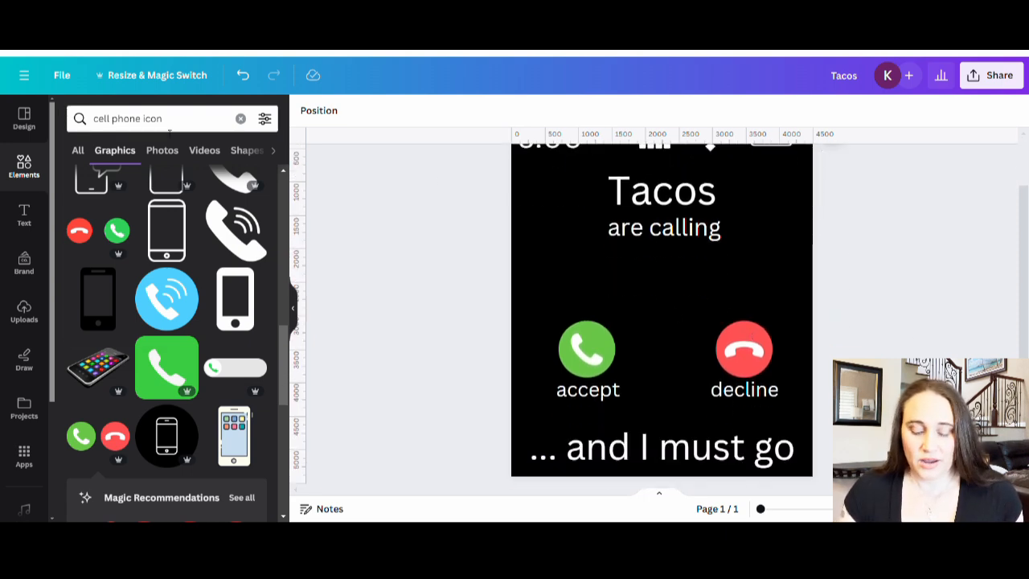
pyautogui.click(102, 119)
pyautogui.press('BackSpace')
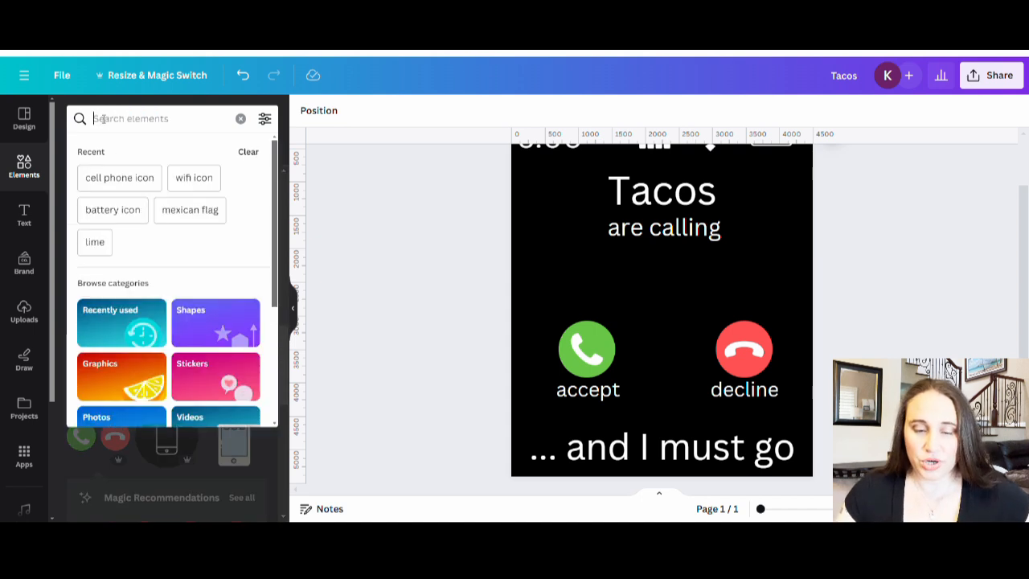
pyautogui.write('tacos')
pyautogui.press('Return')
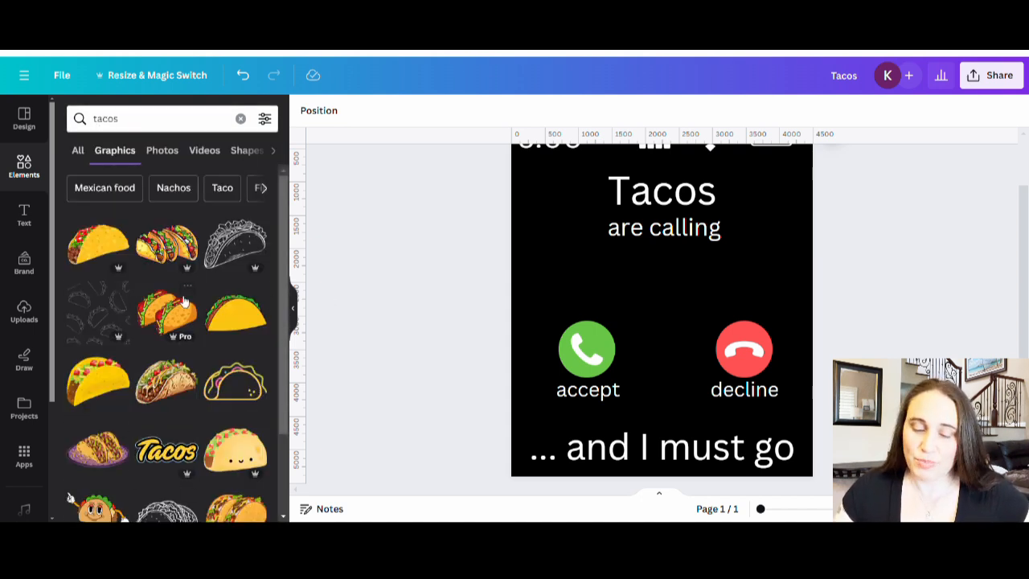
# Step: Try the graphic of several filled tacos in a row on the design and delete it
pyautogui.scroll(-3, 201, 374)
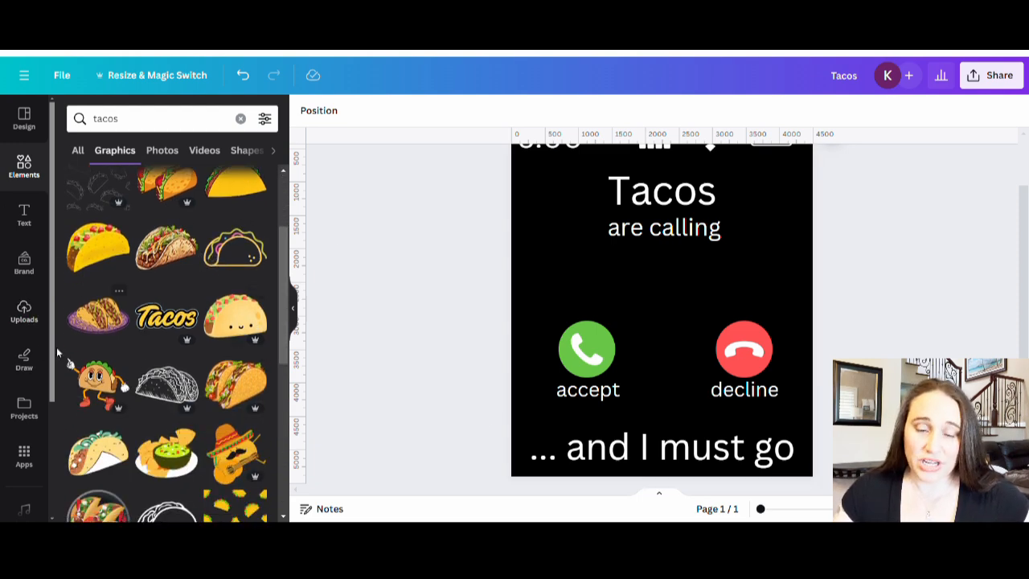
pyautogui.scroll(-1, 161, 305)
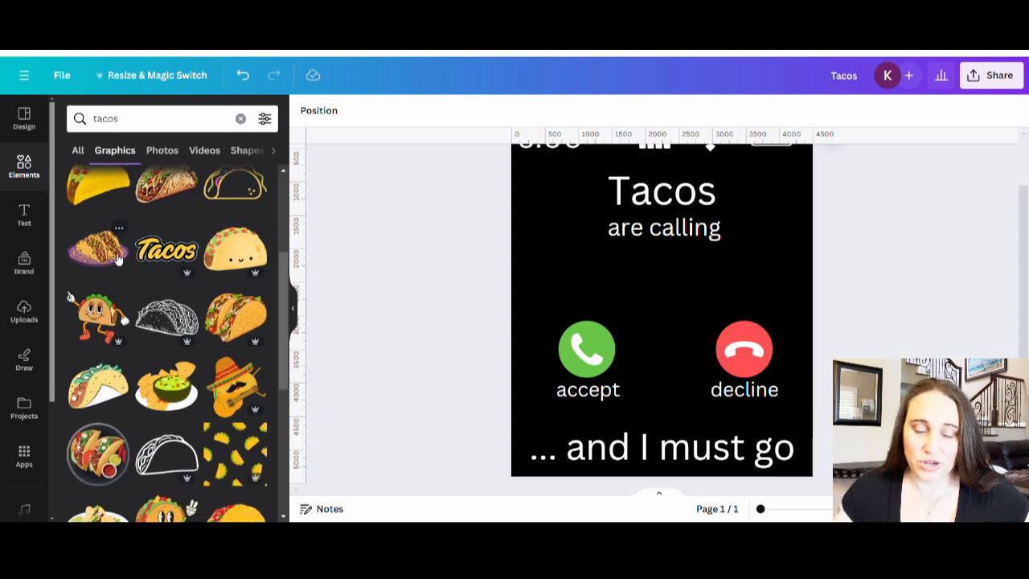
pyautogui.scroll(2, 241, 338)
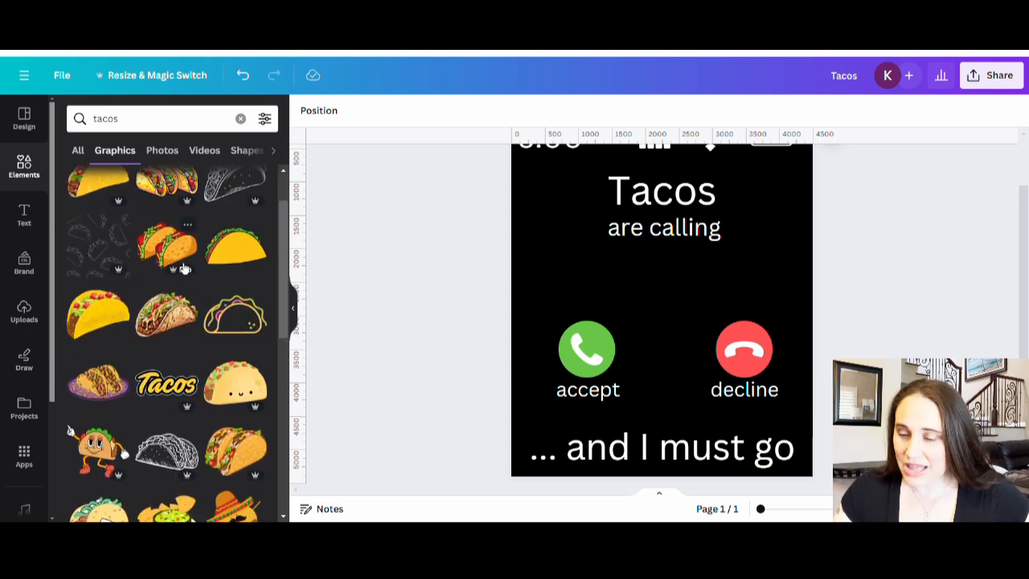
pyautogui.scroll(1, 174, 306)
pyautogui.click(169, 241)
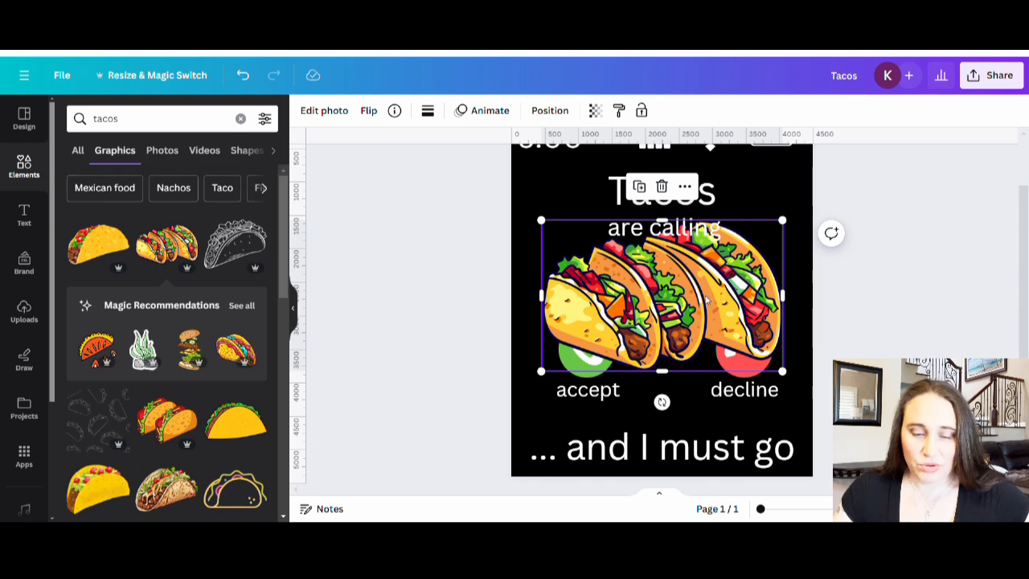
pyautogui.press('Delete')
# Step: Try the graphics of tacos on a purple plate and tacos on a round dark plate, deleting each one
pyautogui.scroll(-4, 197, 353)
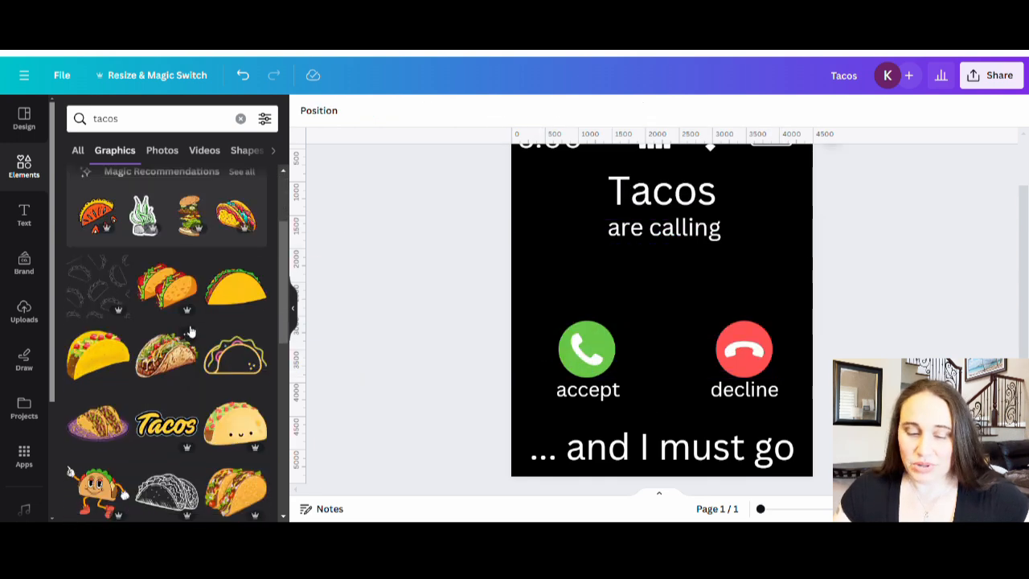
pyautogui.click(119, 310)
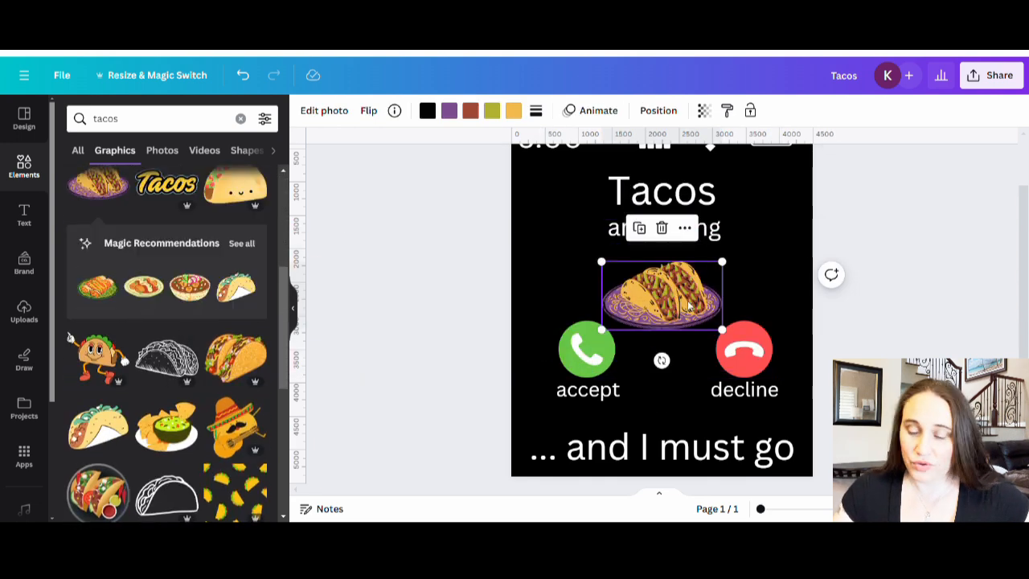
pyautogui.press('Delete')
pyautogui.scroll(-3, 169, 346)
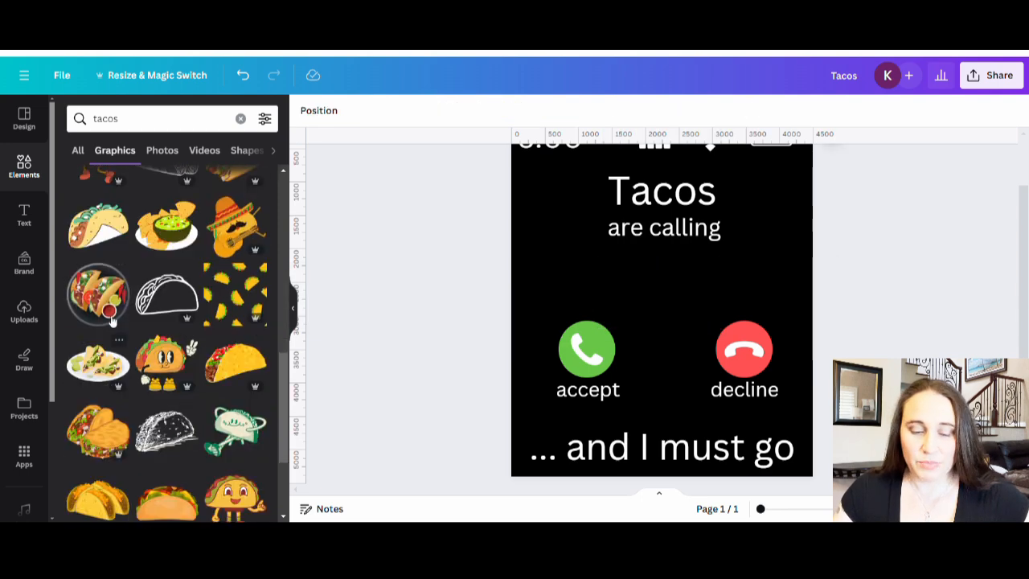
pyautogui.click(97, 293)
pyautogui.press('Delete')
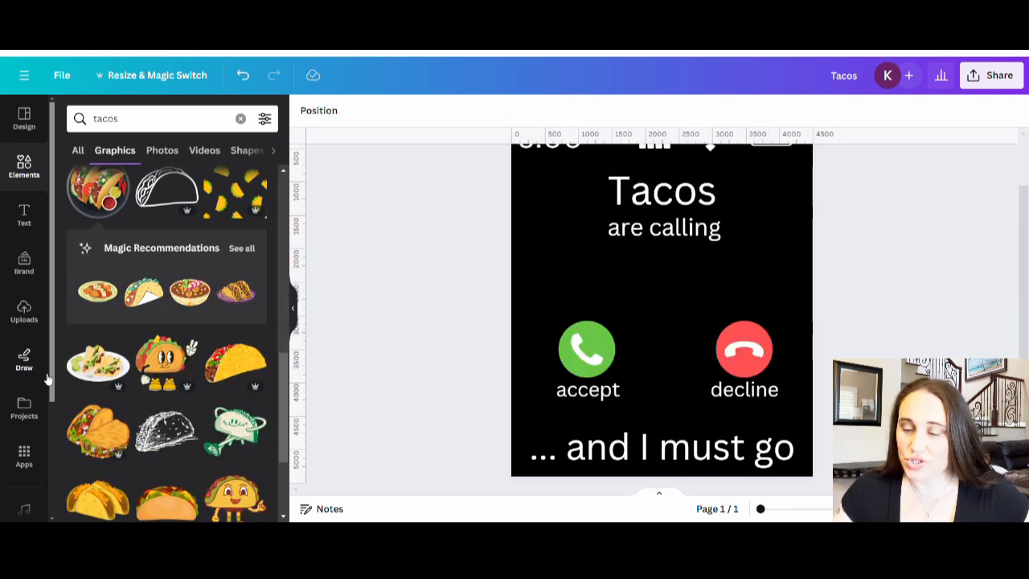
# Step: Try the graphic of two overlapping folded tacos between the call buttons and delete it
pyautogui.scroll(-3, 168, 346)
pyautogui.click(97, 294)
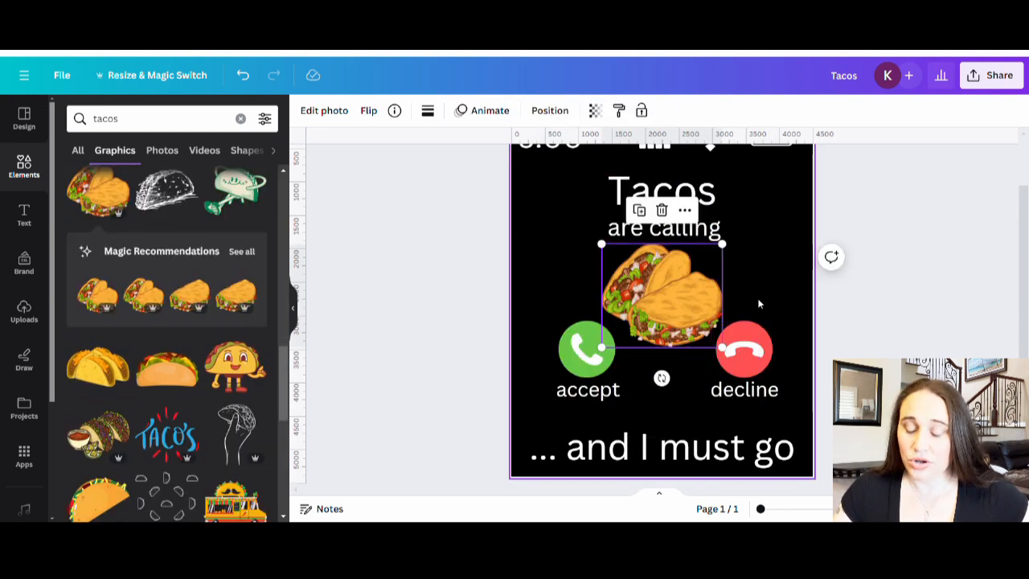
pyautogui.click(843, 315)
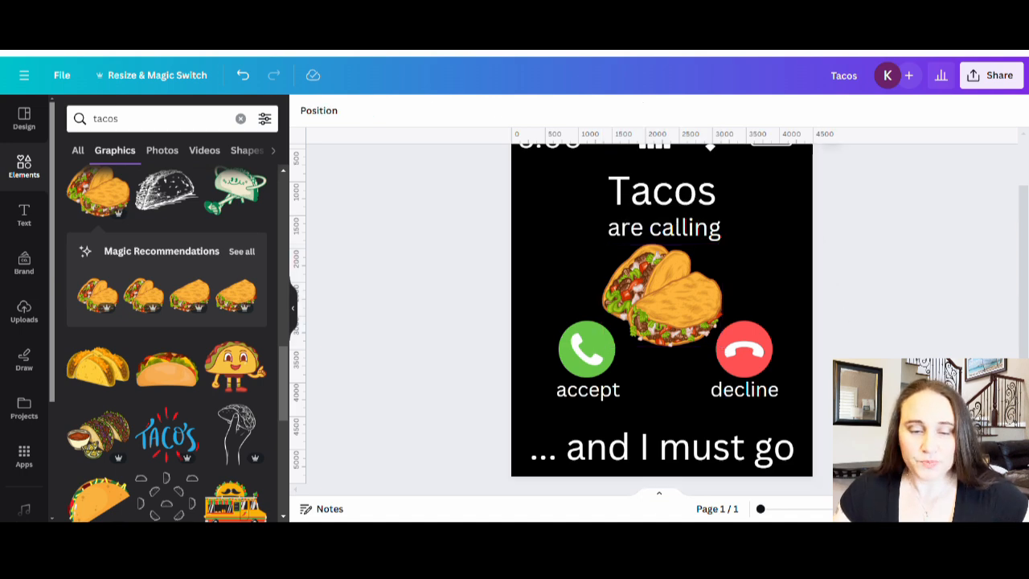
pyautogui.click(621, 287)
pyautogui.press('Delete')
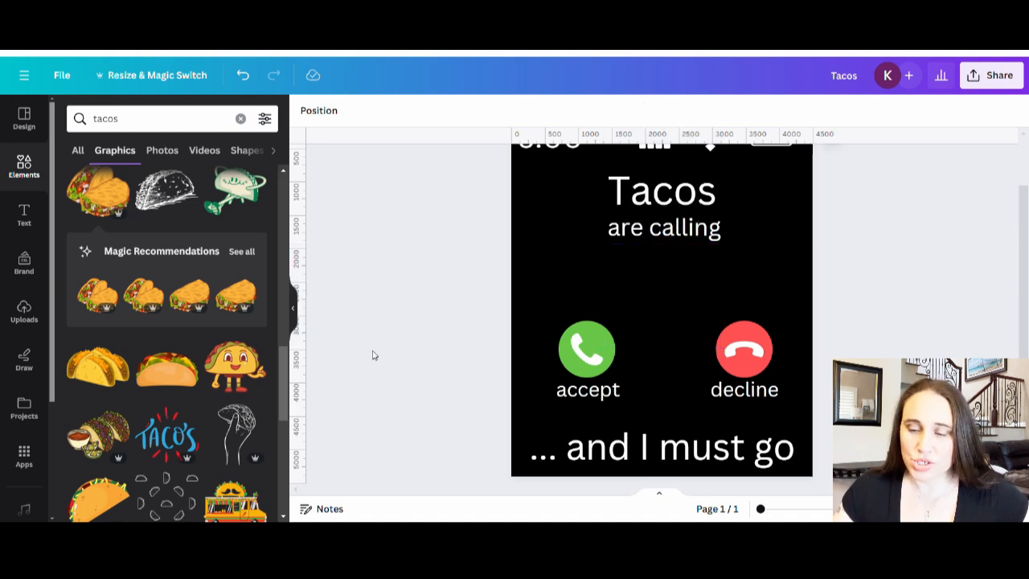
# Step: Look through the taco photos and add the one of four tacos with lime wedges and sauce on a dark surface
pyautogui.click(163, 150)
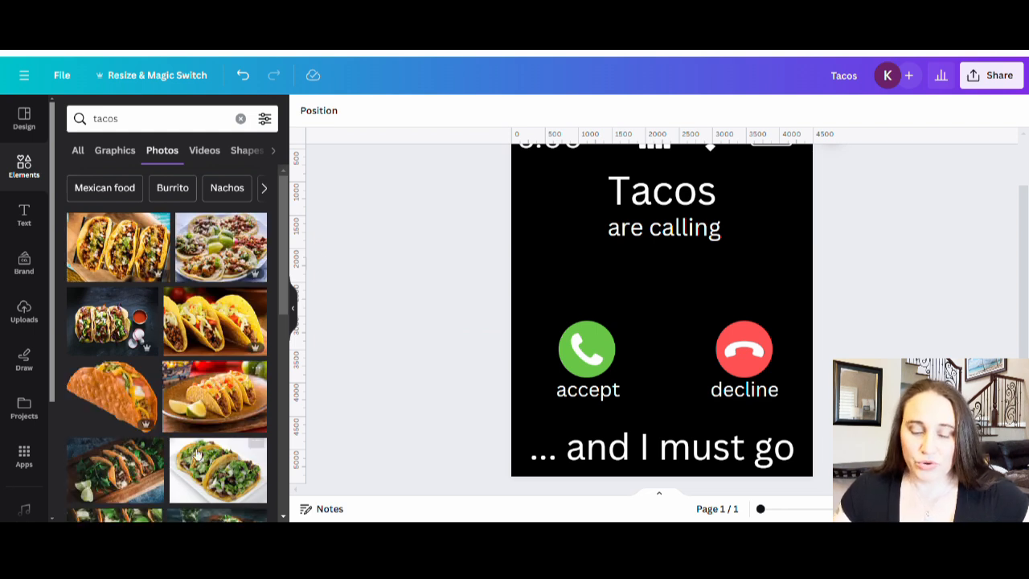
pyautogui.scroll(-2, 205, 378)
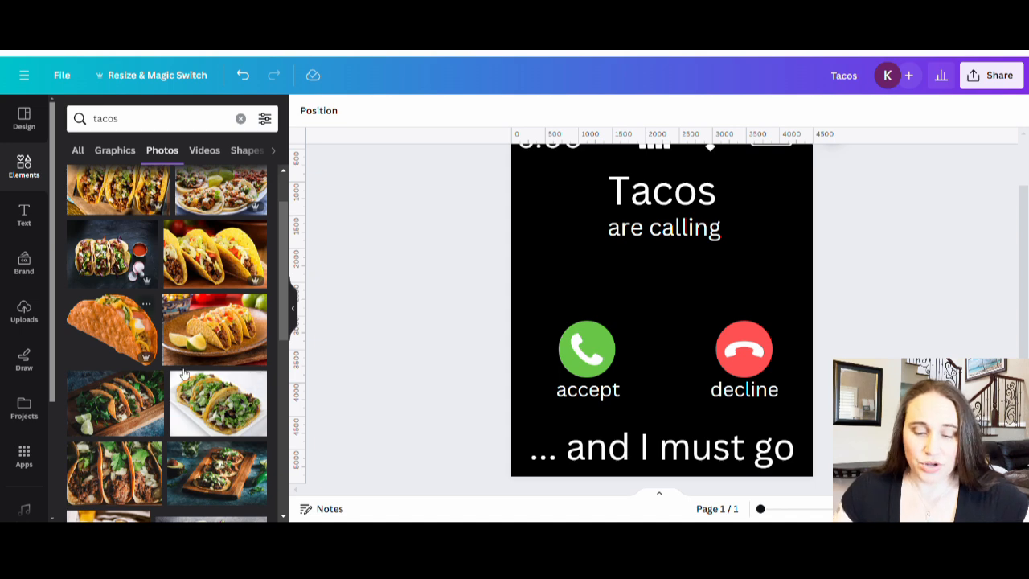
pyautogui.scroll(-3, 177, 353)
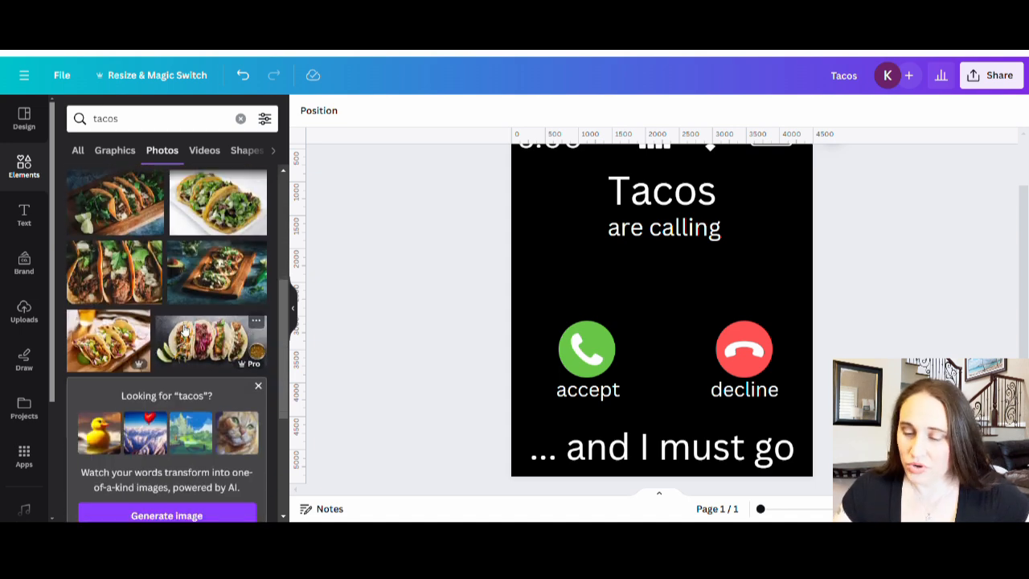
pyautogui.click(228, 353)
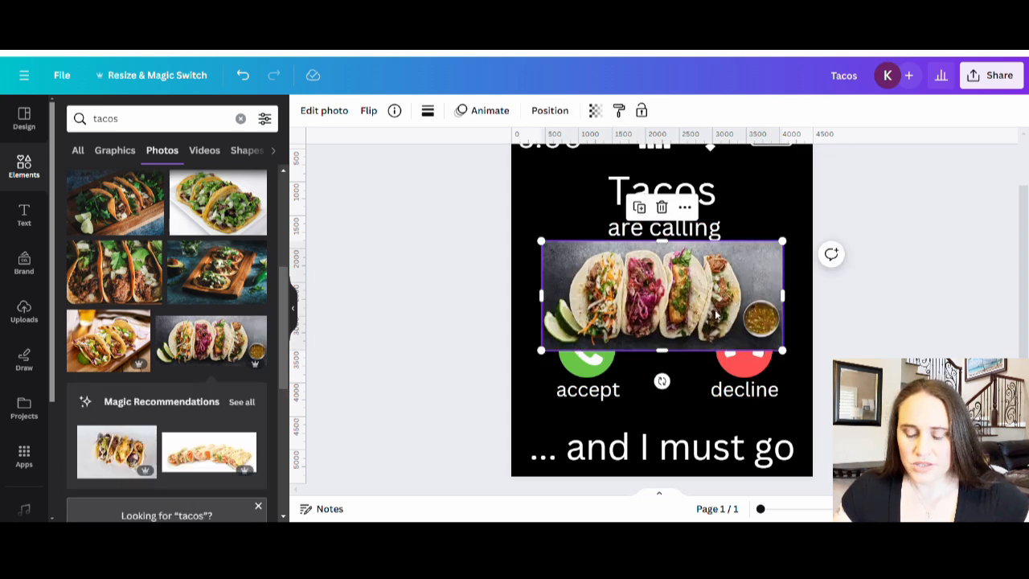
# Step: Remove the taco photo's background and erase the leftover sauce bowl with brush size 54
pyautogui.click(338, 112)
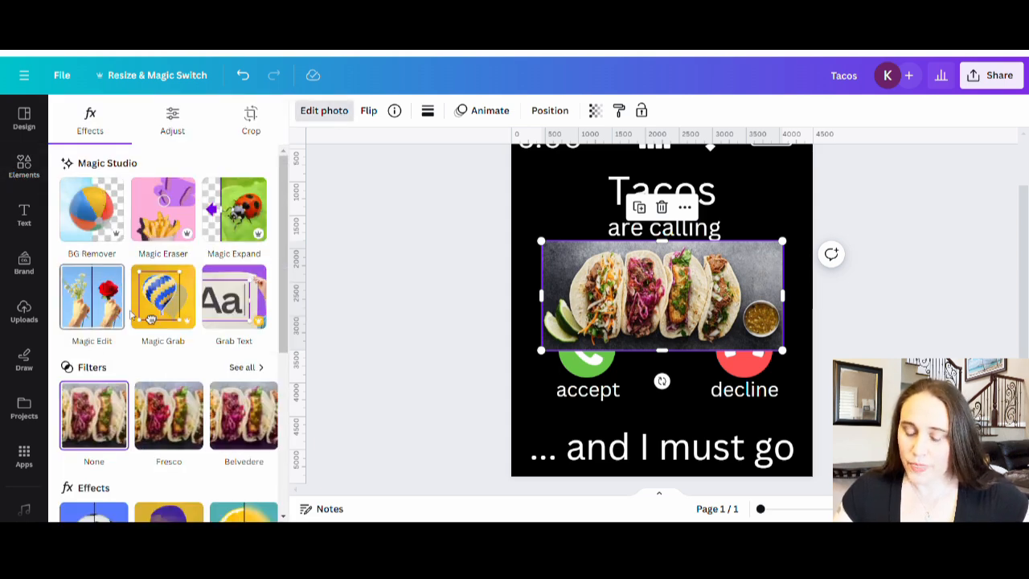
pyautogui.click(91, 225)
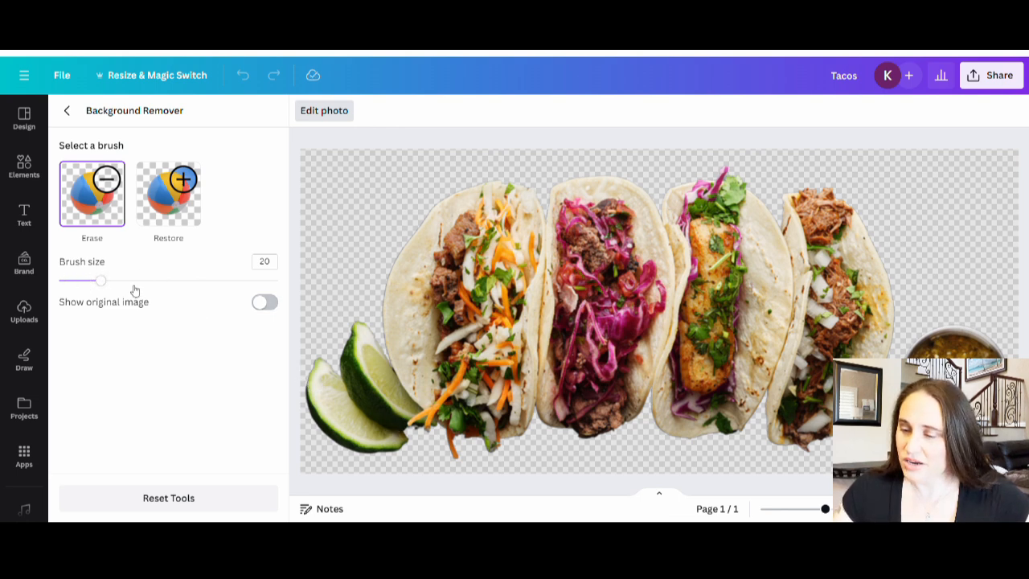
pyautogui.click(176, 280)
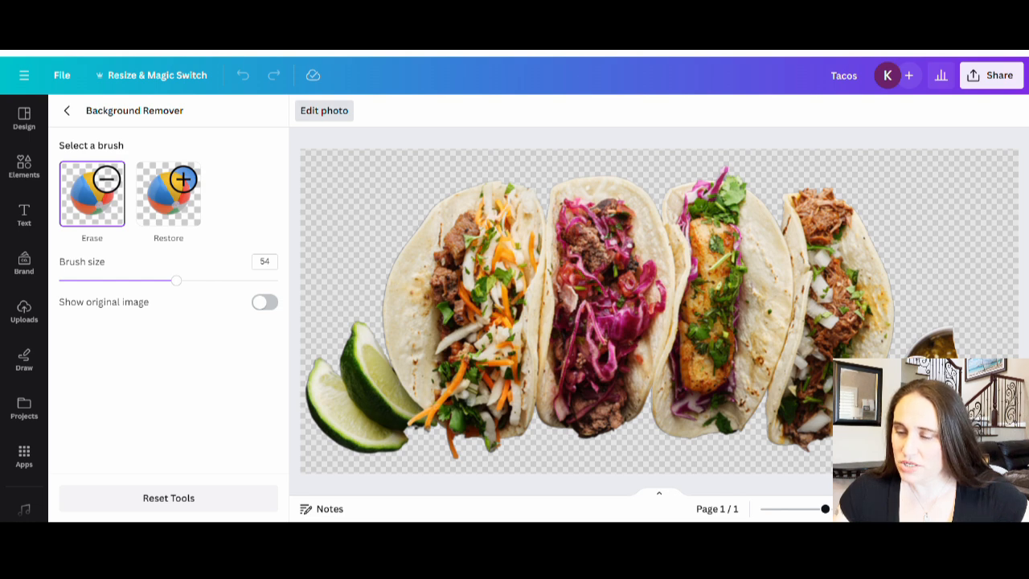
pyautogui.moveTo(922, 356)
pyautogui.mouseDown()
pyautogui.moveTo(943, 338)
pyautogui.moveTo(961, 381)
pyautogui.mouseUp()
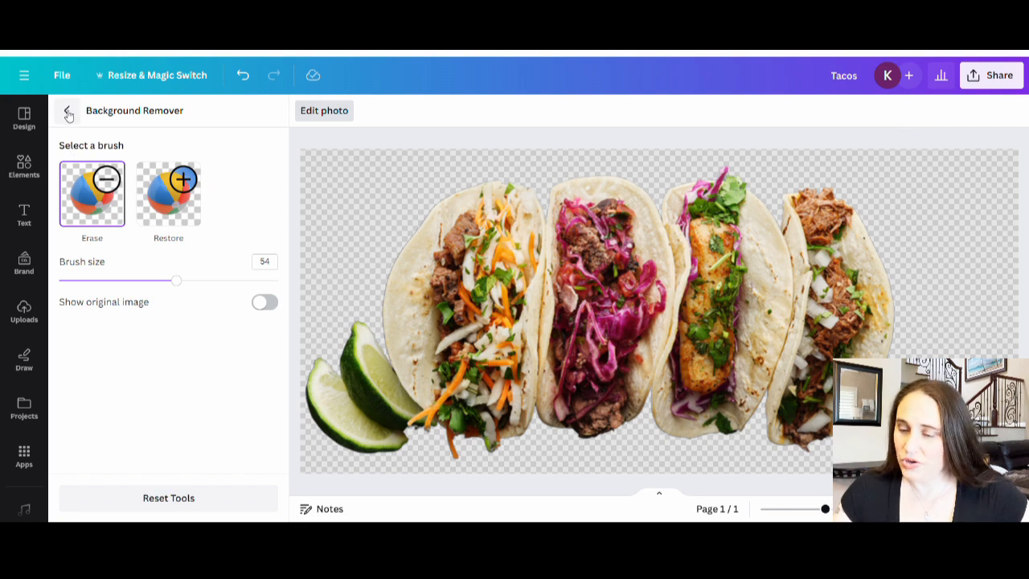
pyautogui.click(68, 114)
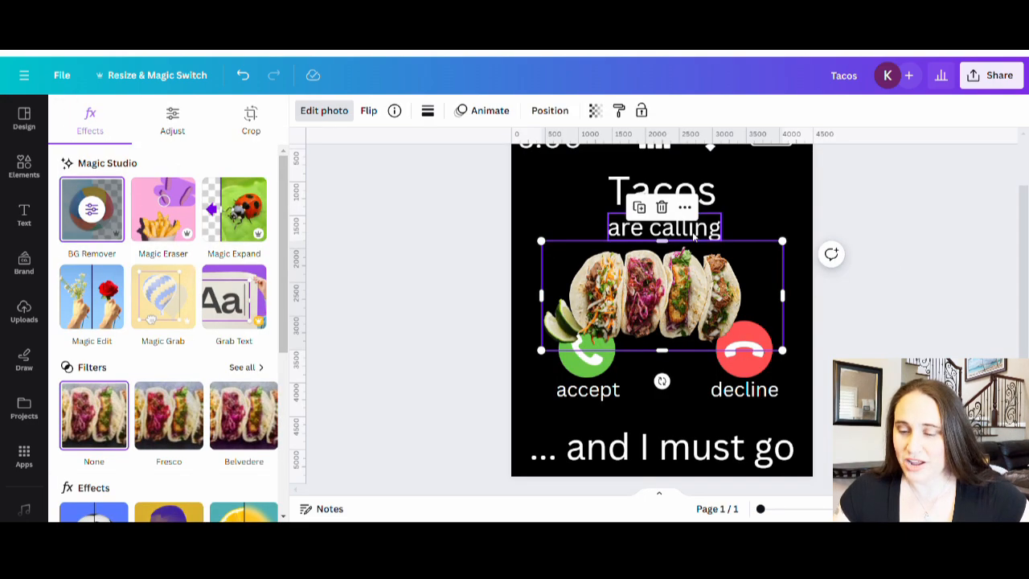
# Step: Shift the taco cutout slightly to the right and upward so it sits above the call buttons
pyautogui.click(891, 262)
pyautogui.moveTo(679, 317); pyautogui.dragTo(695, 310)
pyautogui.click(885, 354)
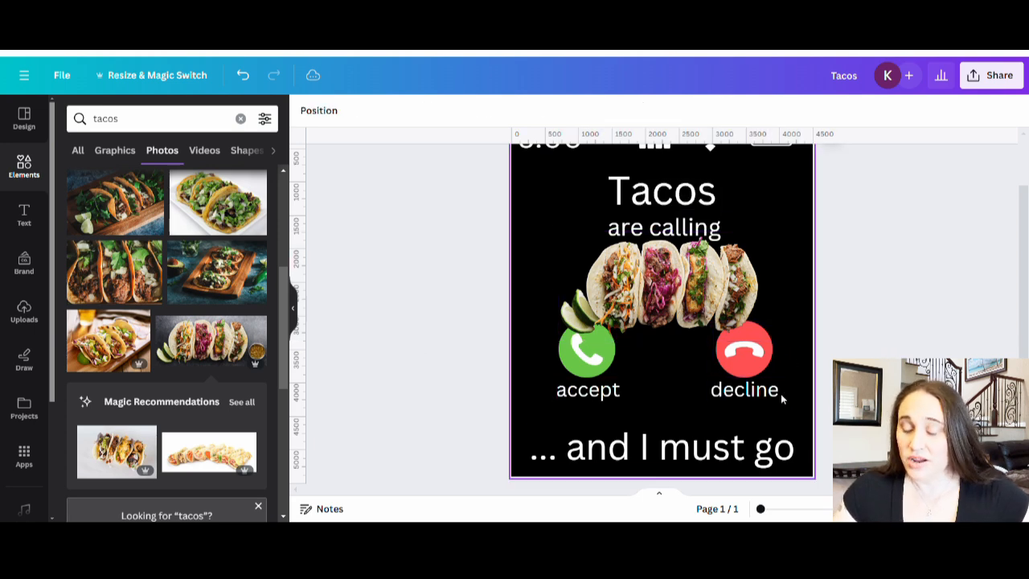
pyautogui.scroll(2, 853, 220)
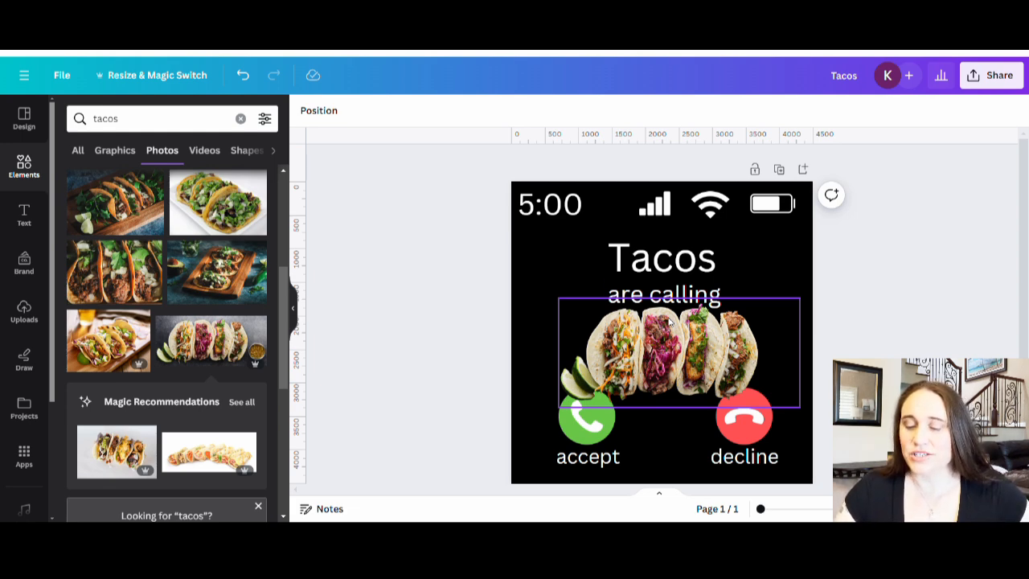
pyautogui.scroll(-1, 884, 291)
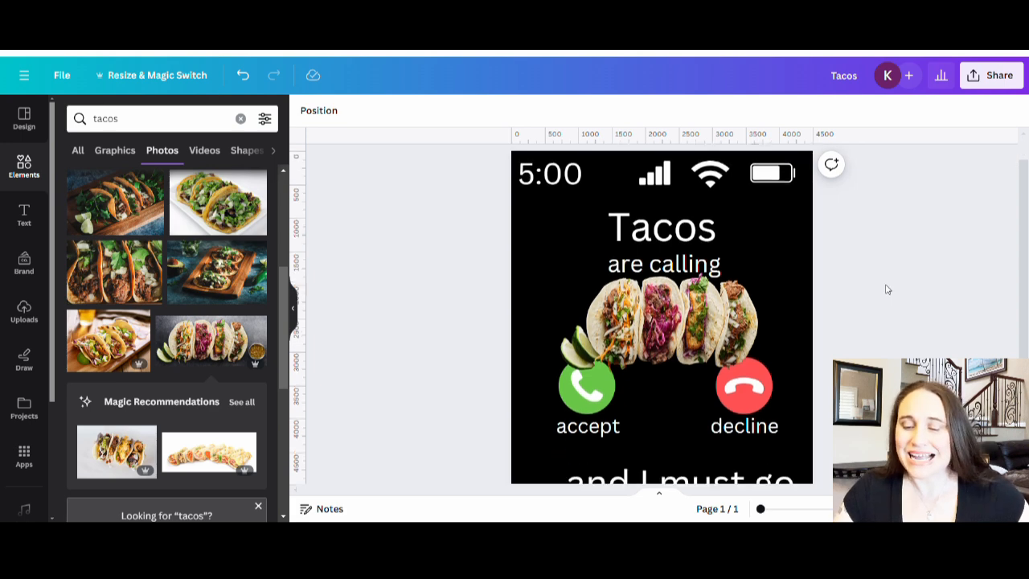
pyautogui.scroll(-3, 887, 289)
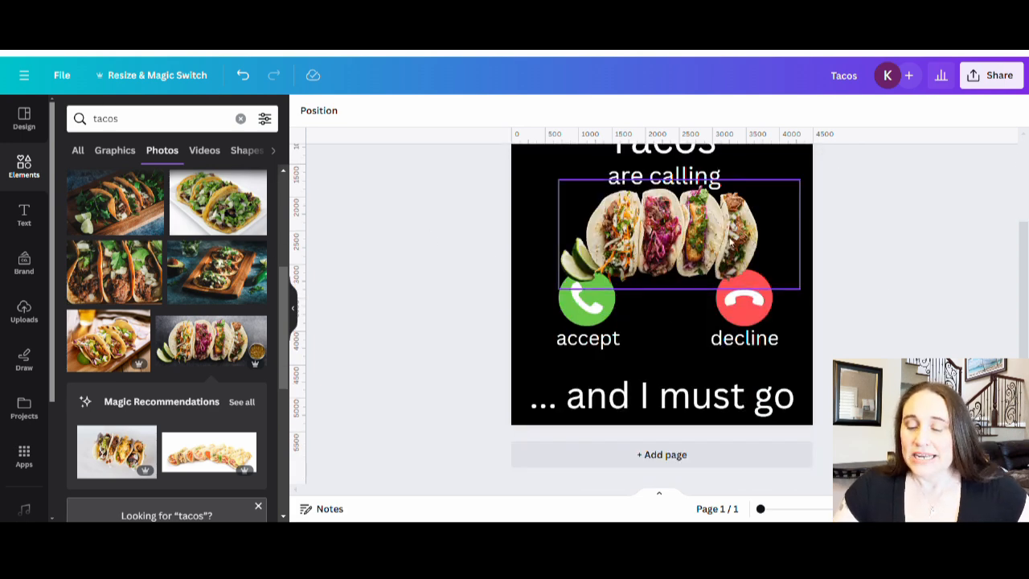
pyautogui.scroll(2, 815, 249)
pyautogui.scroll(2, 819, 251)
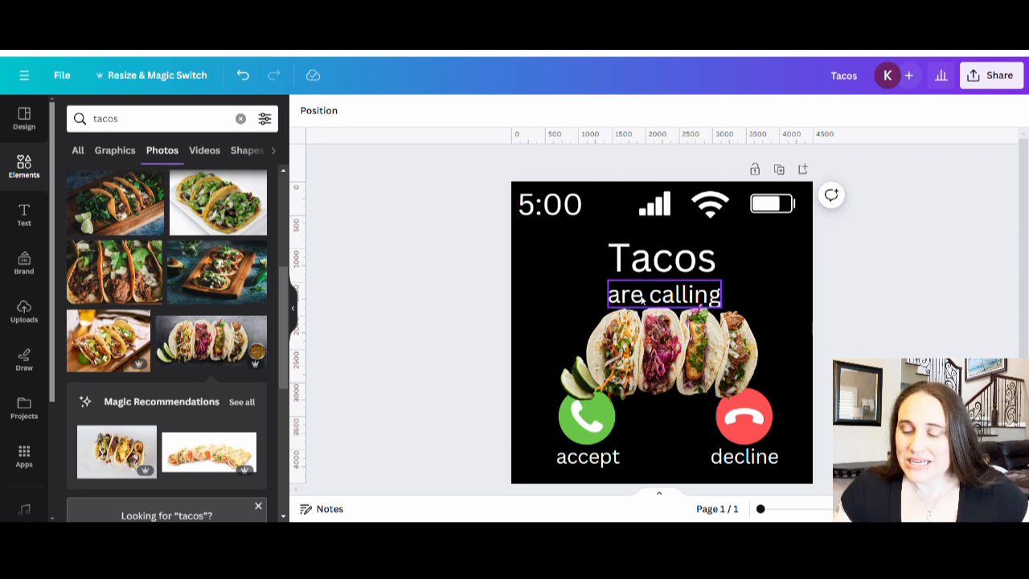
pyautogui.scroll(-2, 712, 312)
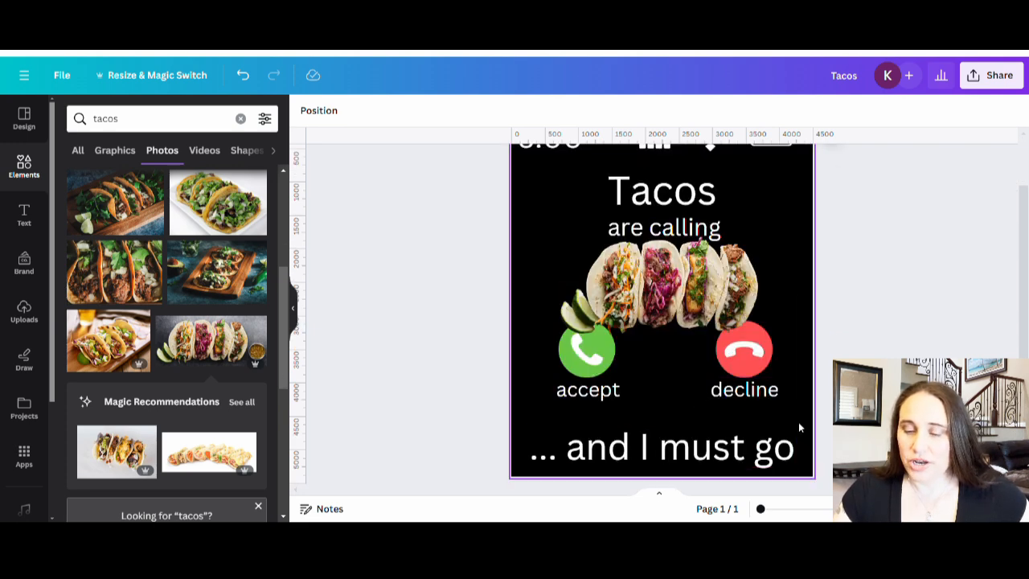
pyautogui.scroll(2, 794, 410)
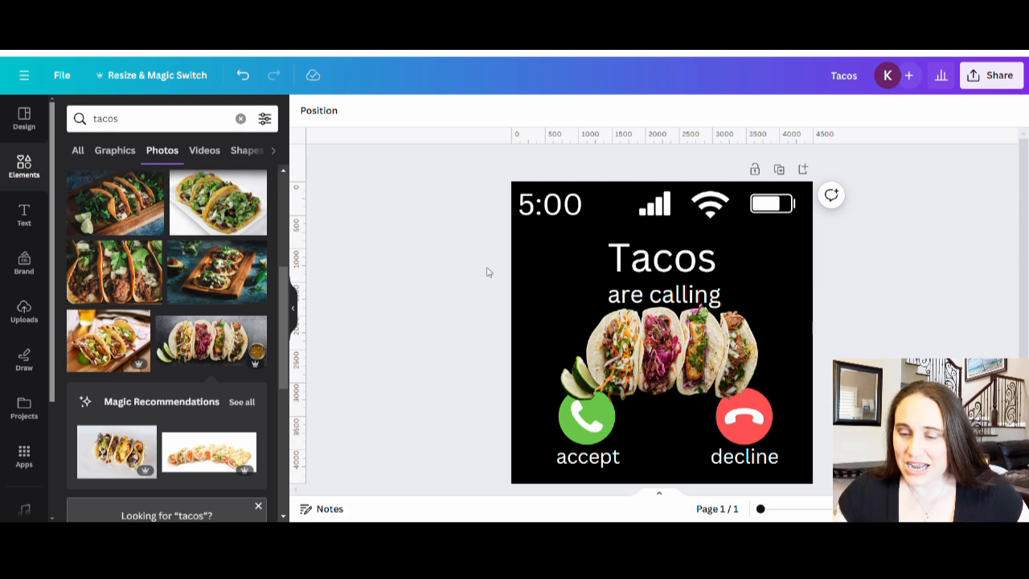
# Step: Place two horizontal guides across the status row, at about 548 px and 262 px
pyautogui.moveTo(739, 151); pyautogui.dragTo(728, 228)
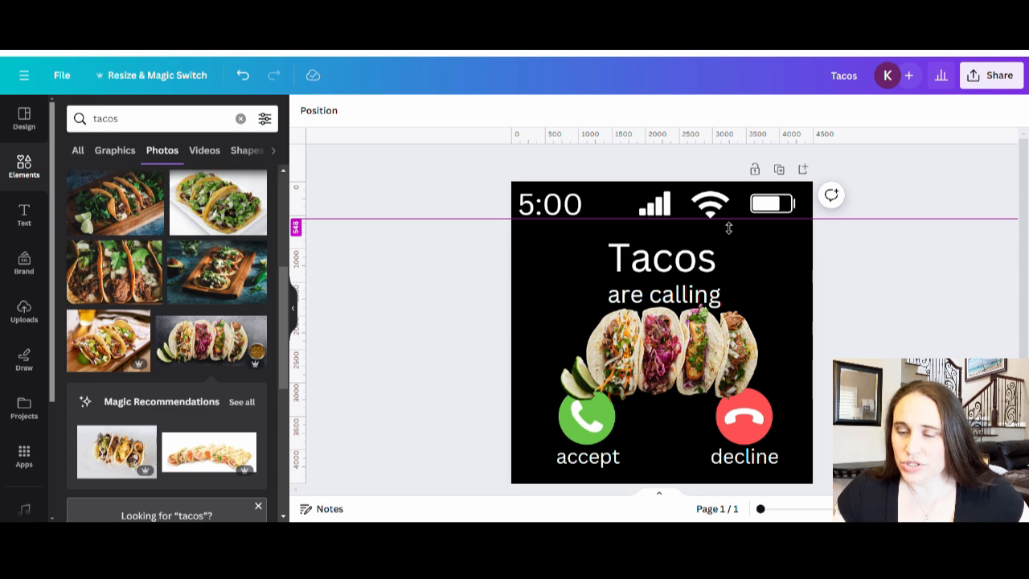
pyautogui.moveTo(729, 227); pyautogui.dragTo(729, 227)
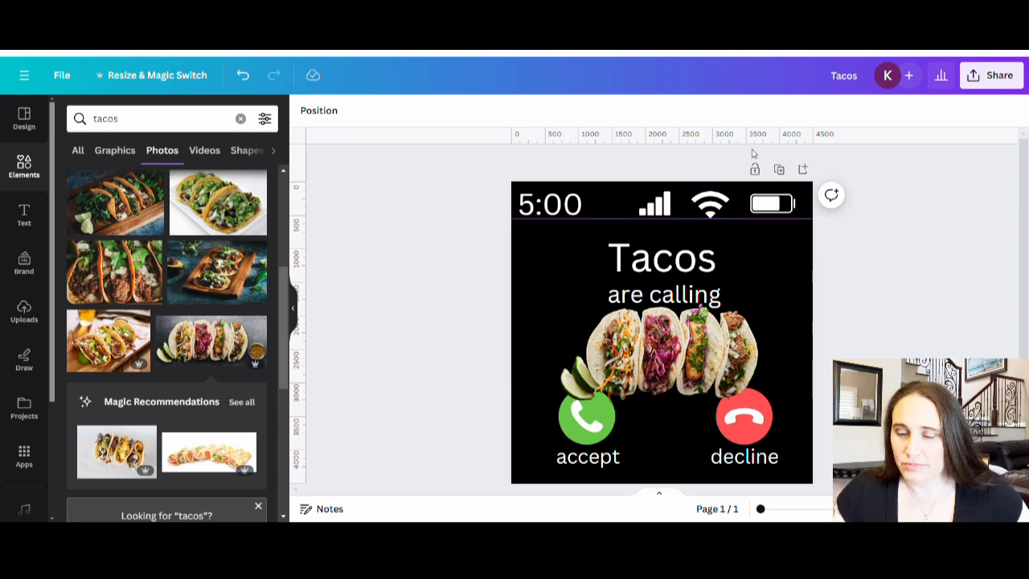
pyautogui.moveTo(752, 147); pyautogui.dragTo(747, 207)
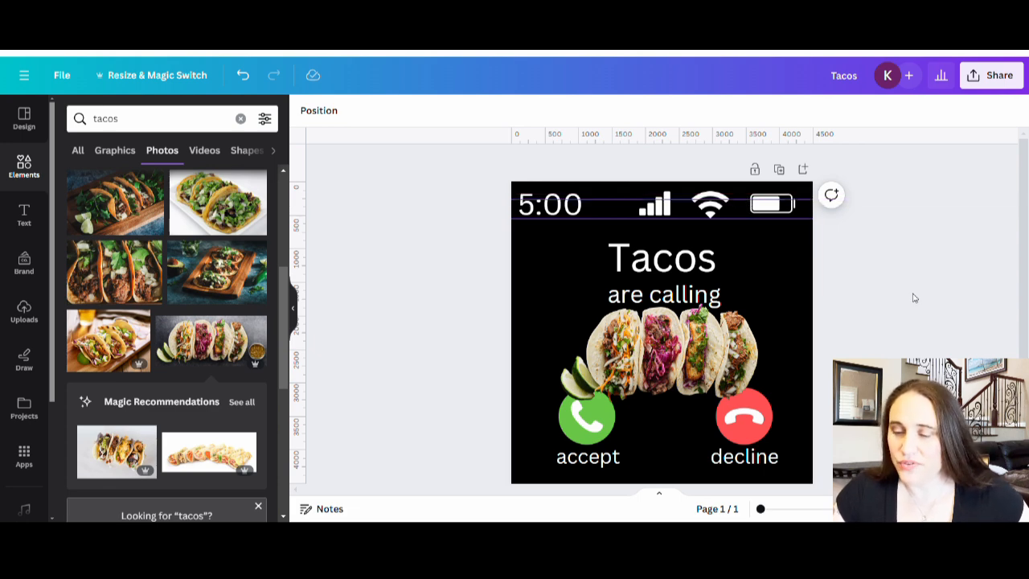
# Step: Move the battery icon down between the guides and shrink the Wi-Fi icon to fit between them
pyautogui.click(781, 209)
pyautogui.moveTo(780, 209); pyautogui.dragTo(785, 218)
pyautogui.click(872, 297)
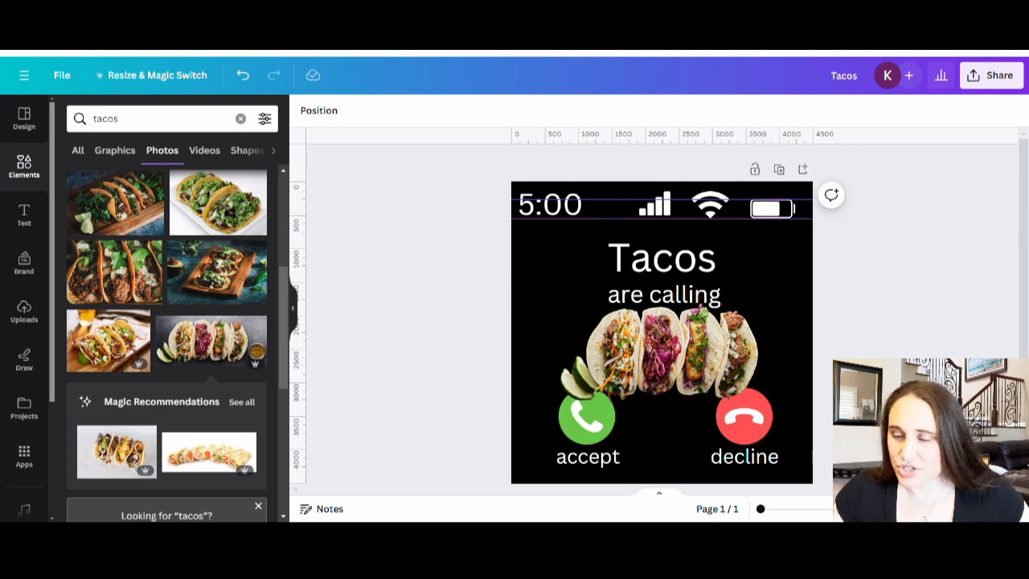
pyautogui.click(707, 207)
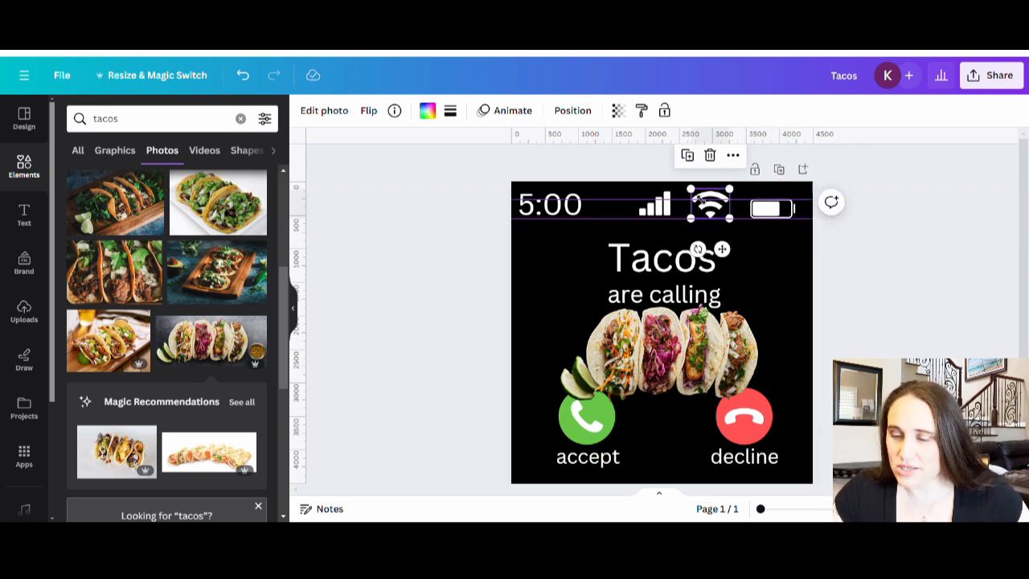
pyautogui.moveTo(696, 198); pyautogui.dragTo(706, 216)
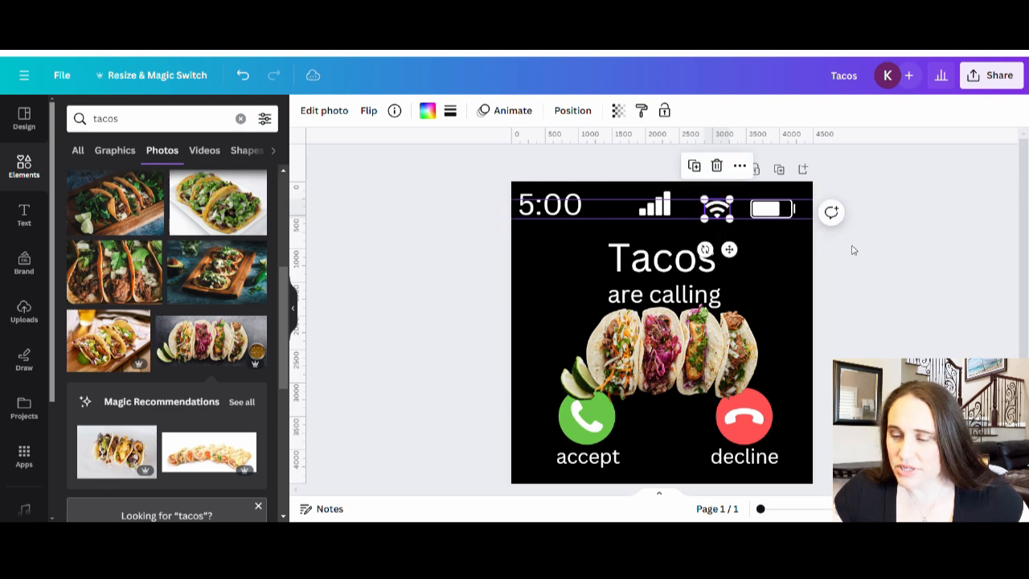
pyautogui.click(901, 274)
# Step: Shrink the battery icon slightly and move the Wi-Fi icon close beside it
pyautogui.click(767, 209)
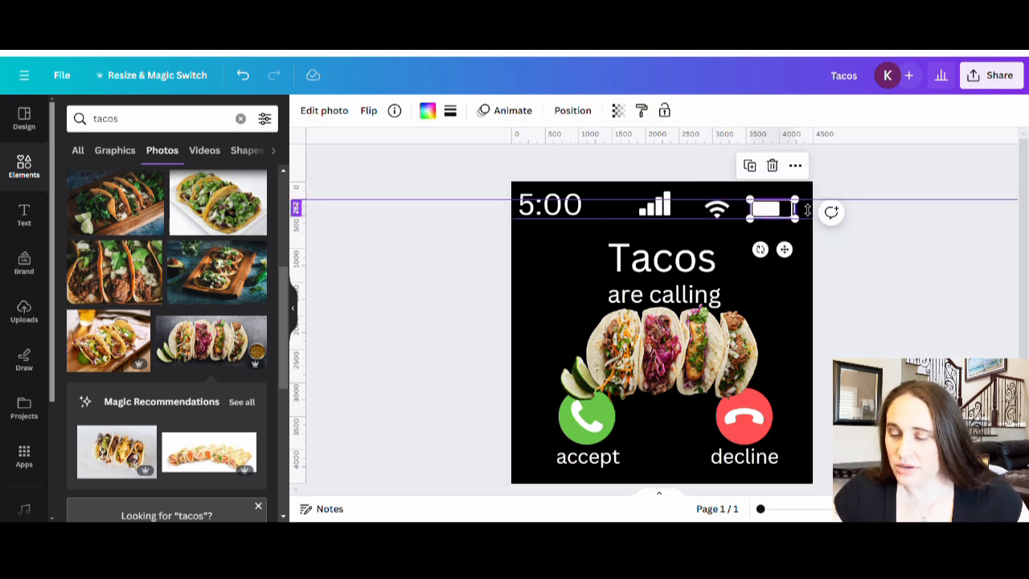
pyautogui.moveTo(803, 209); pyautogui.dragTo(787, 215)
pyautogui.click(838, 226)
pyautogui.click(886, 246)
pyautogui.moveTo(712, 214); pyautogui.dragTo(731, 214)
pyautogui.click(853, 288)
# Step: Shrink the signal bars icon to fit between the guides and place it just left of the Wi-Fi icon
pyautogui.click(660, 213)
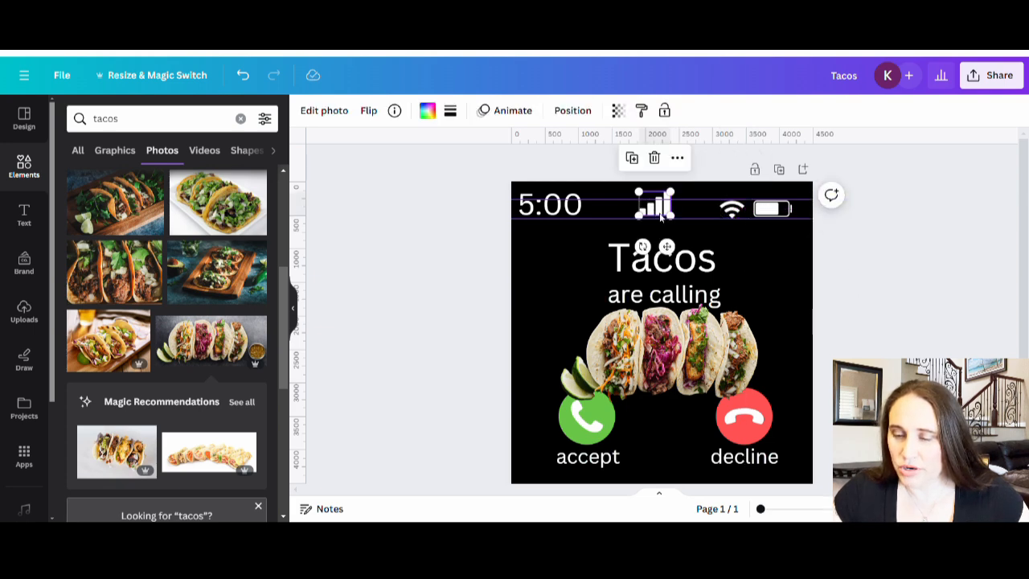
pyautogui.moveTo(671, 192); pyautogui.dragTo(711, 217)
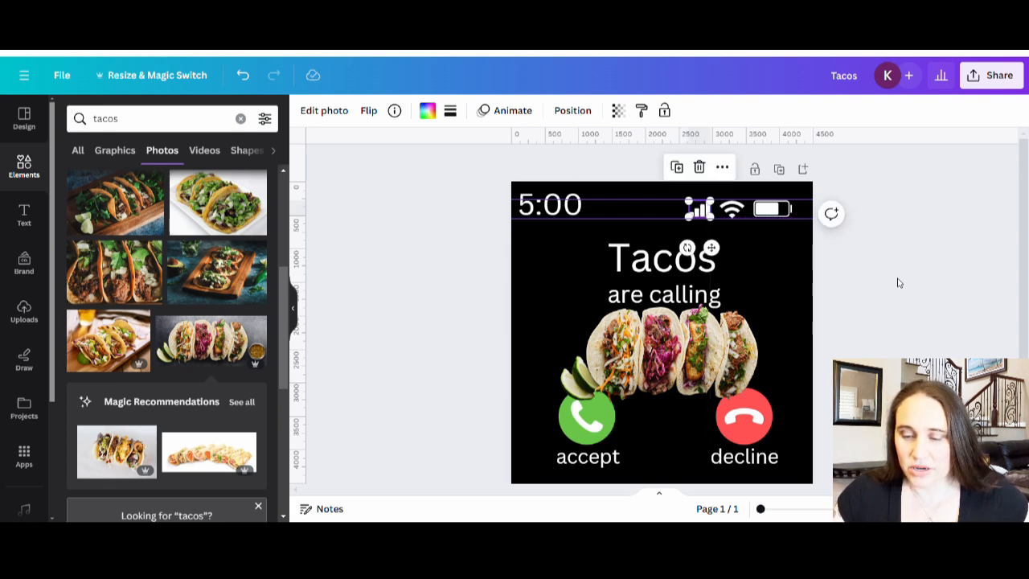
pyautogui.click(902, 285)
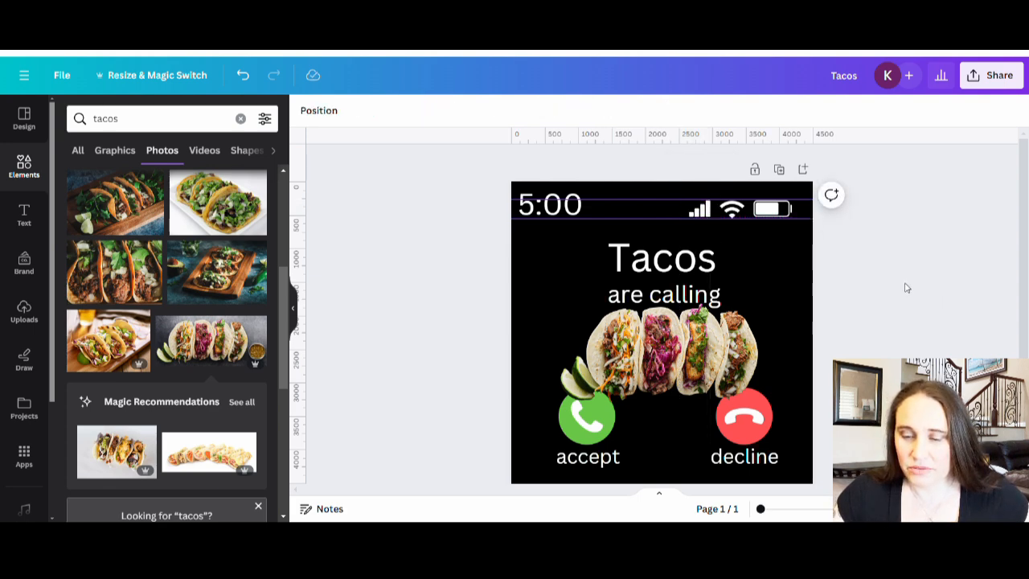
# Step: Shrink the 5:00 text to font size 240 and align it with the status icons between the guides
pyautogui.click(572, 207)
pyautogui.moveTo(583, 186); pyautogui.dragTo(563, 213)
pyautogui.click(459, 241)
pyautogui.click(874, 307)
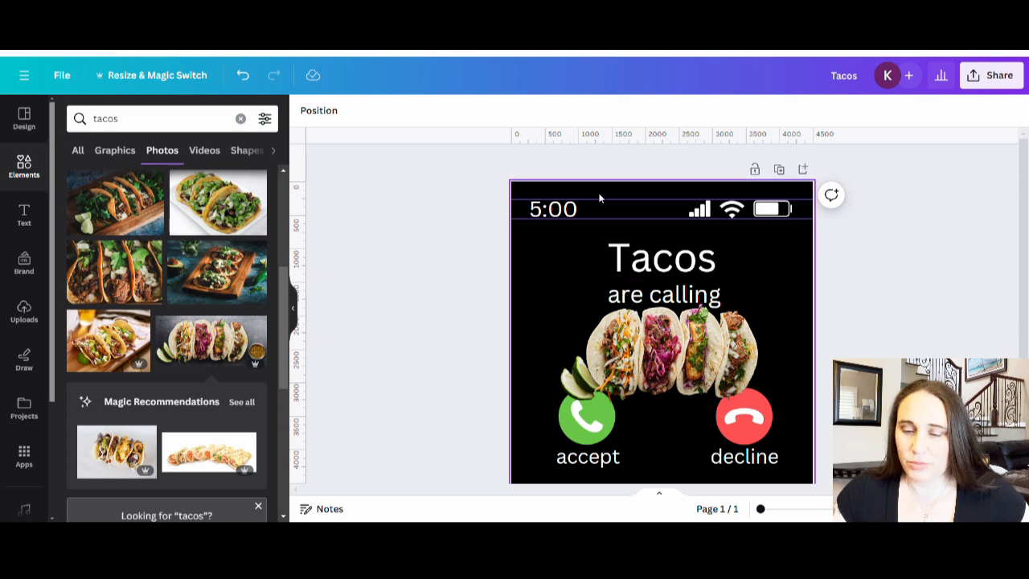
# Step: Make the 5:00 text bold
pyautogui.click(566, 214)
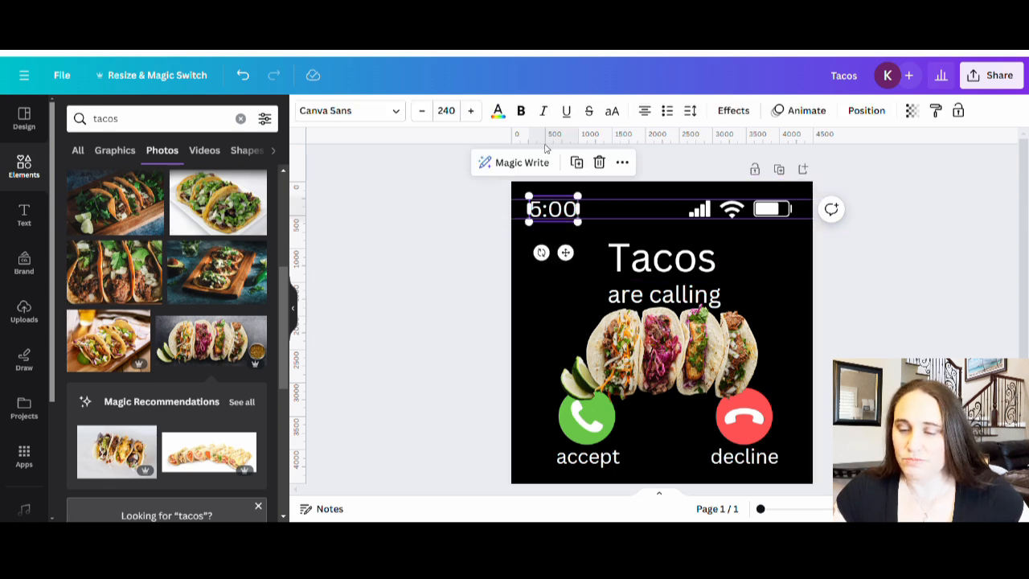
pyautogui.click(521, 111)
pyautogui.click(426, 328)
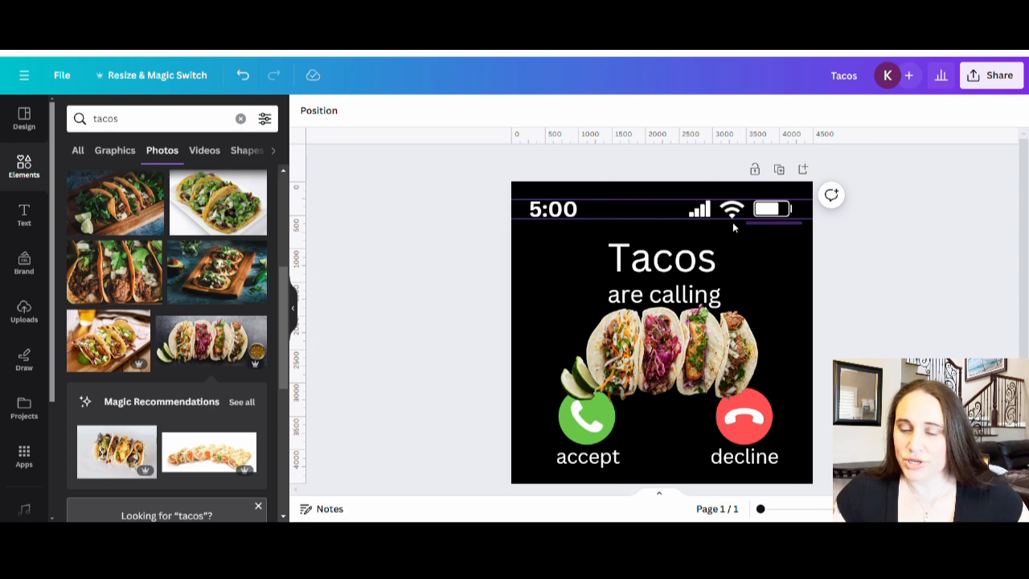
# Step: Move the time and the three status icons up together onto the upper guide, and remove both guides
pyautogui.click(524, 208)
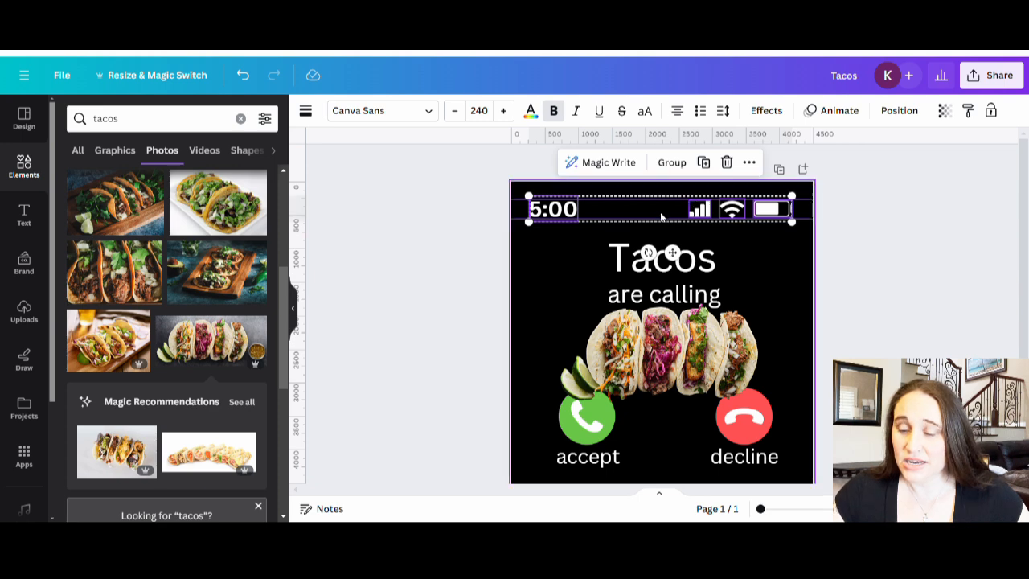
pyautogui.moveTo(659, 209); pyautogui.dragTo(668, 208)
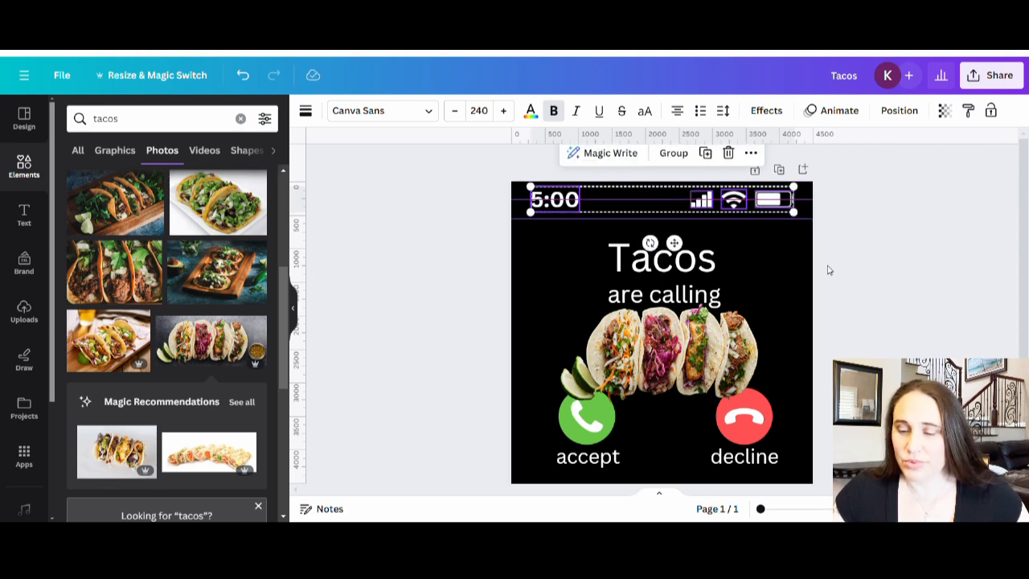
pyautogui.click(866, 280)
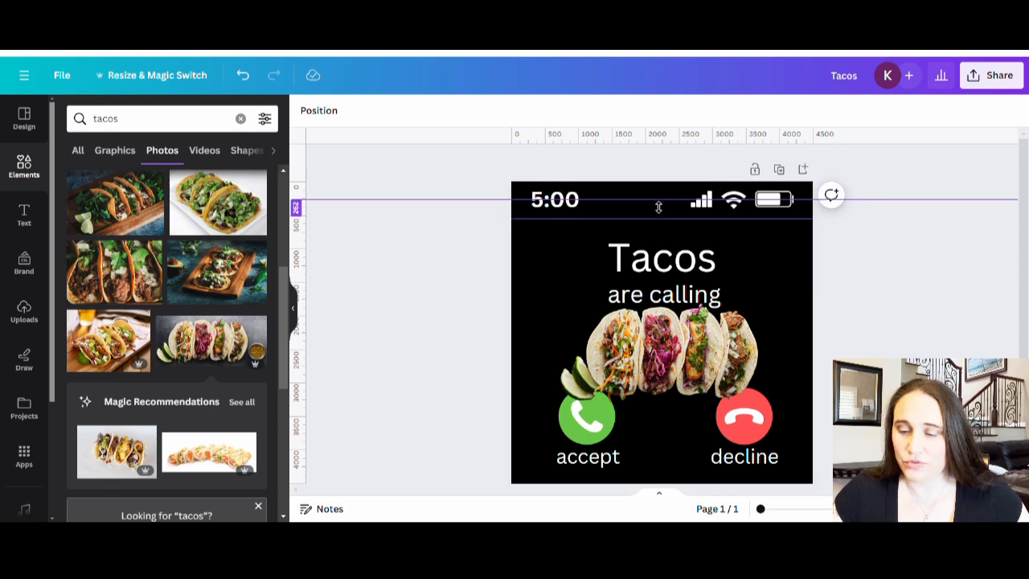
pyautogui.moveTo(671, 132)
pyautogui.mouseDown()
pyautogui.moveTo(671, 228)
pyautogui.moveTo(672, 135)
pyautogui.mouseUp()
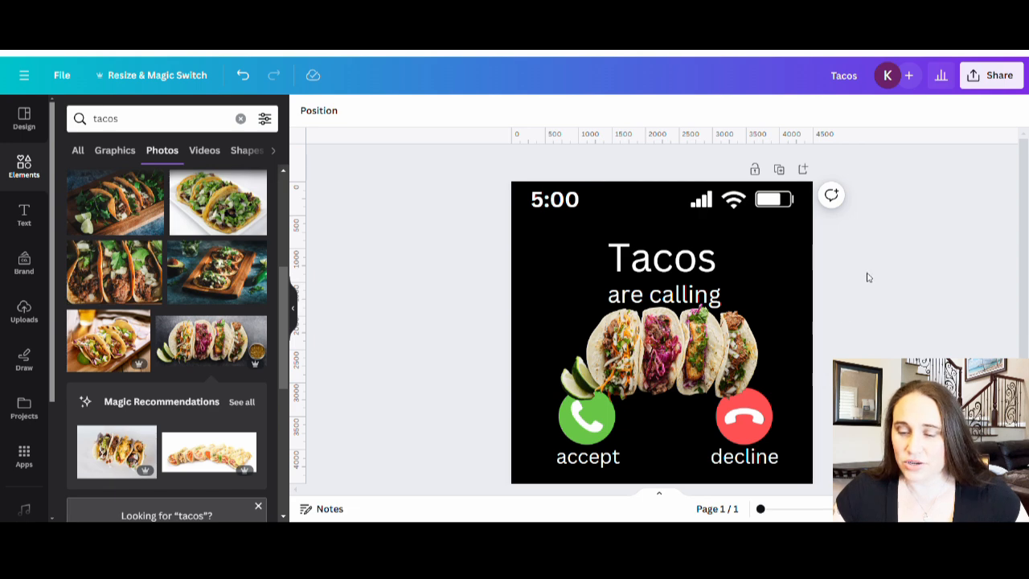
# Step: Move the Tacos heading up to just below the status row and make it bold
pyautogui.click(694, 274)
pyautogui.moveTo(693, 274); pyautogui.dragTo(694, 250)
pyautogui.click(892, 285)
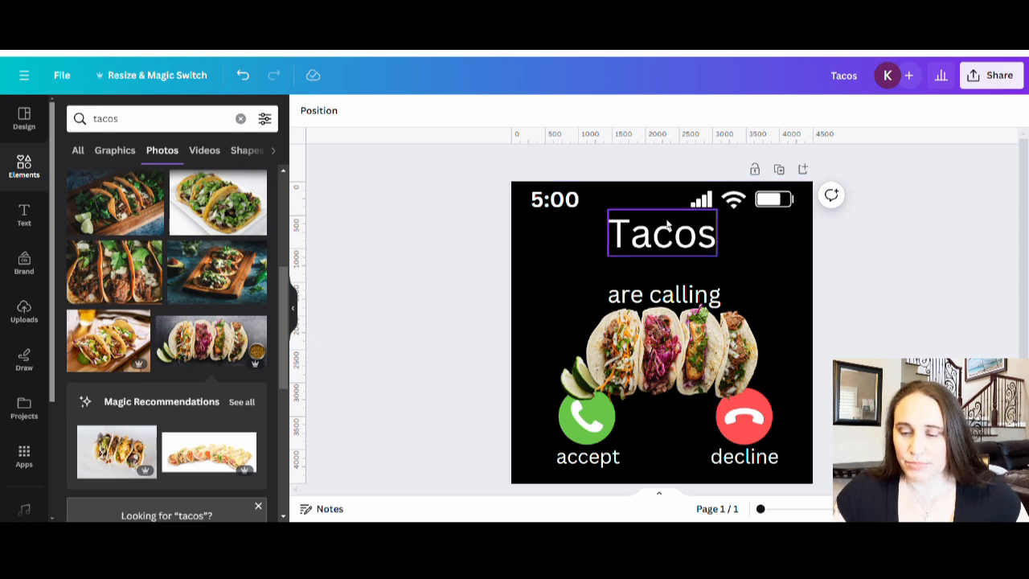
pyautogui.click(703, 239)
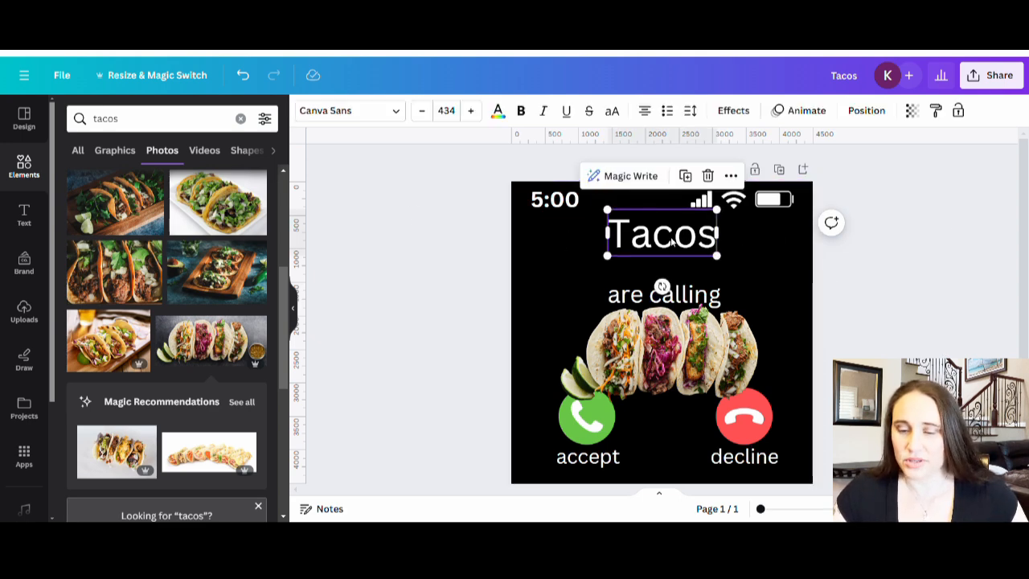
pyautogui.click(520, 110)
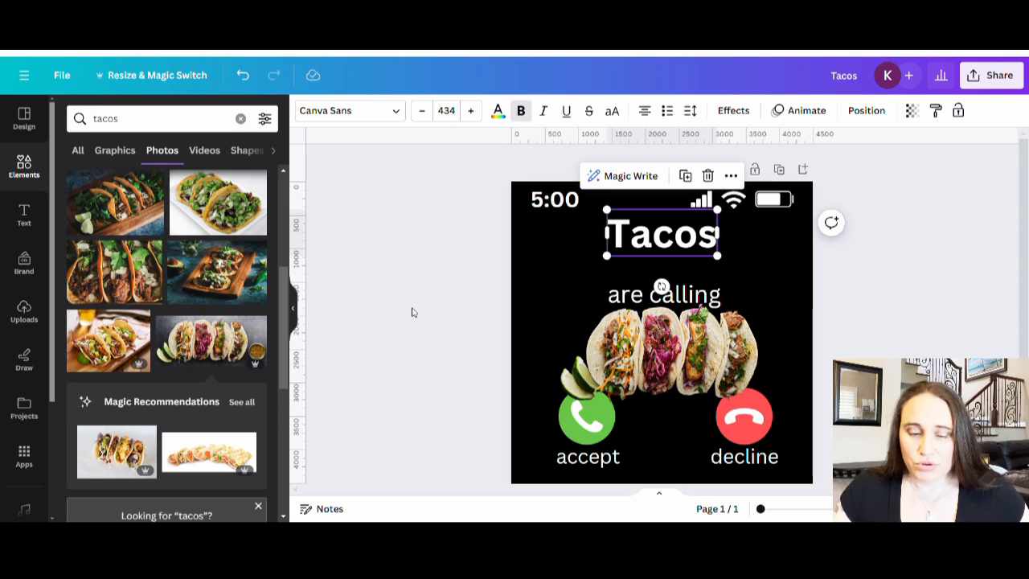
# Step: Search the fonts for "bold" and apply Hussar Bold to the Tacos heading
pyautogui.click(346, 111)
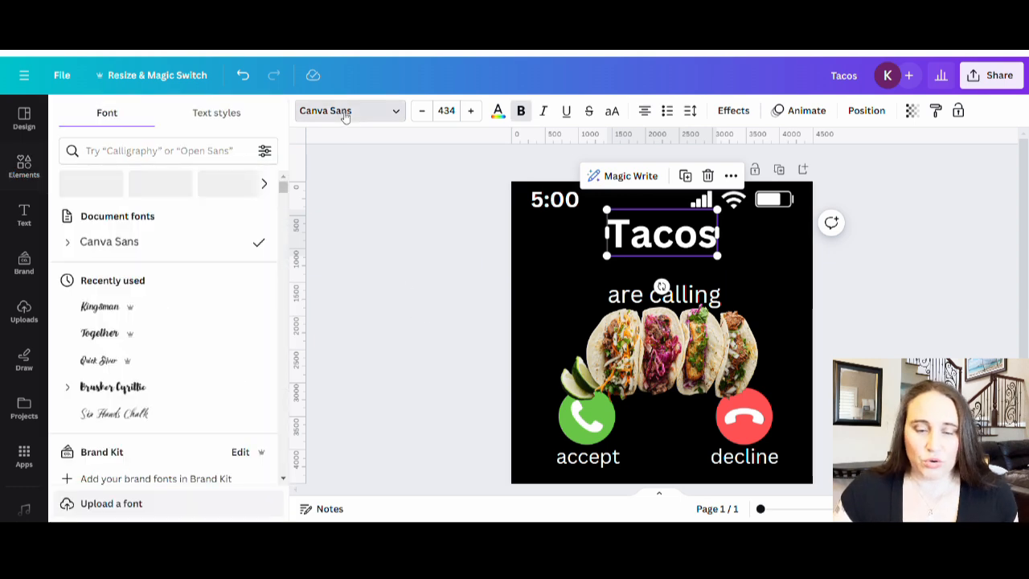
pyautogui.click(138, 152)
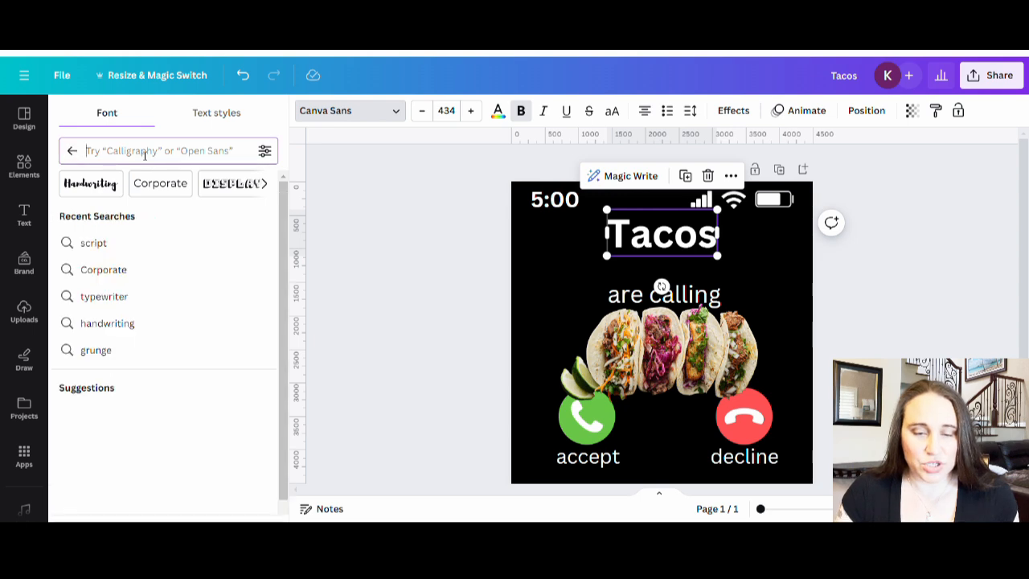
pyautogui.write('bl')
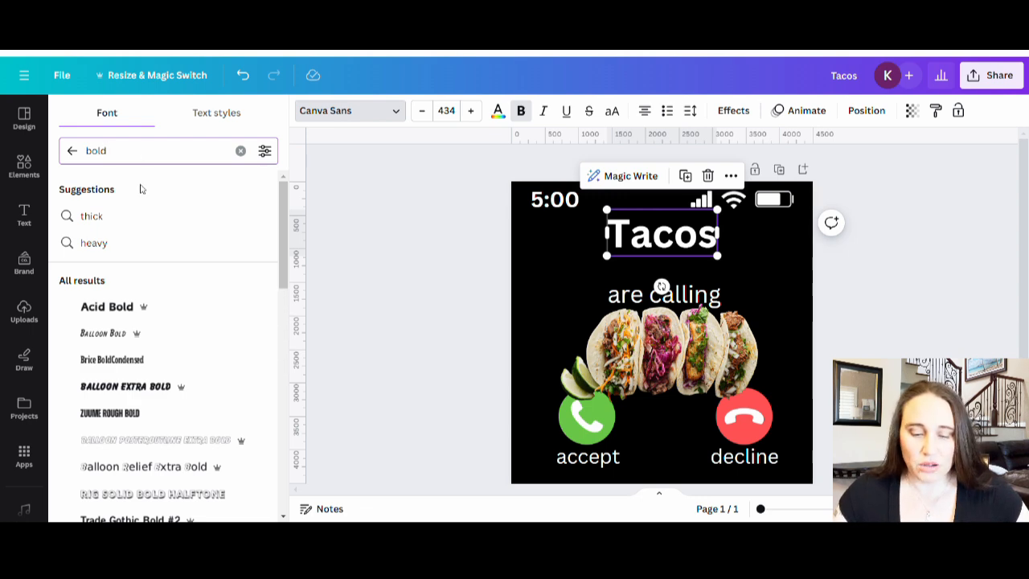
pyautogui.scroll(-3, 133, 289)
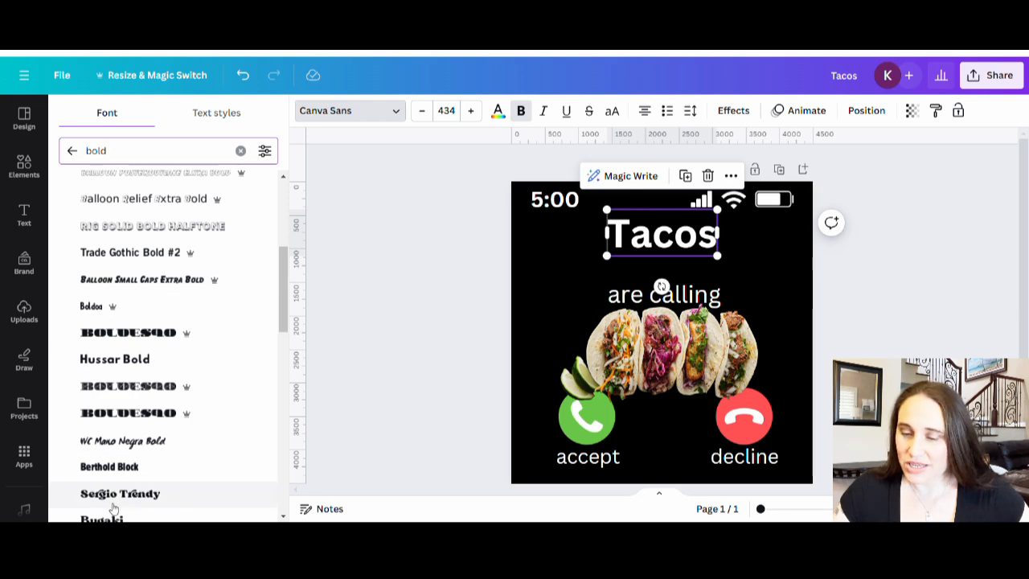
pyautogui.click(122, 363)
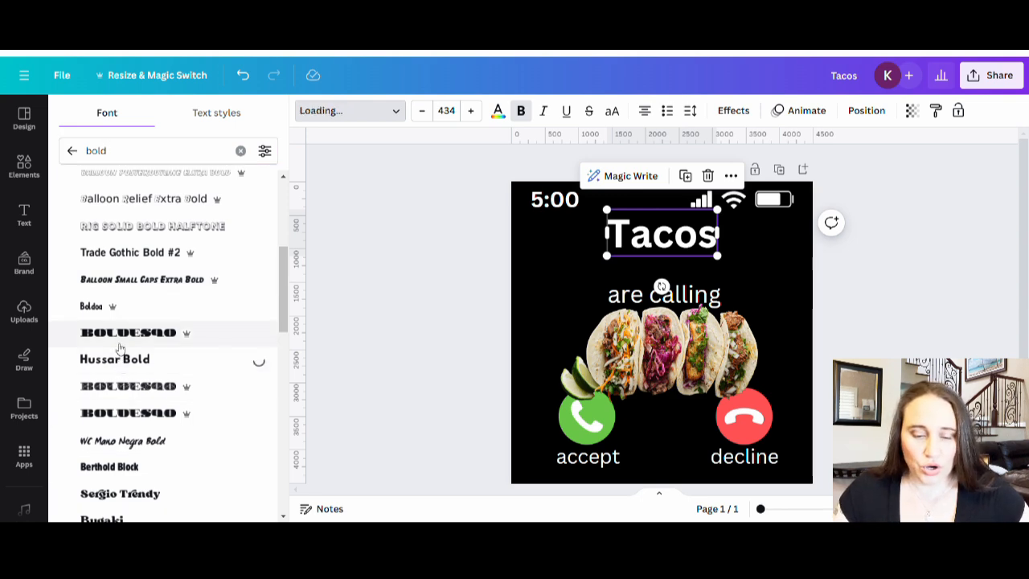
# Step: Try the Bernoru SemiCondensed font on the Tacos heading
pyautogui.scroll(-5, 122, 336)
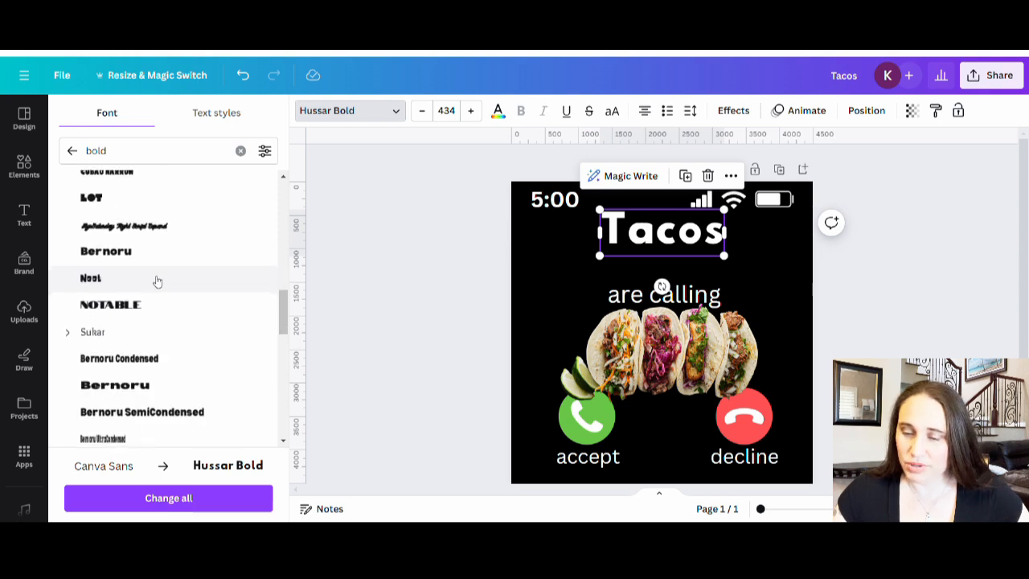
pyautogui.scroll(-2, 160, 290)
pyautogui.click(205, 278)
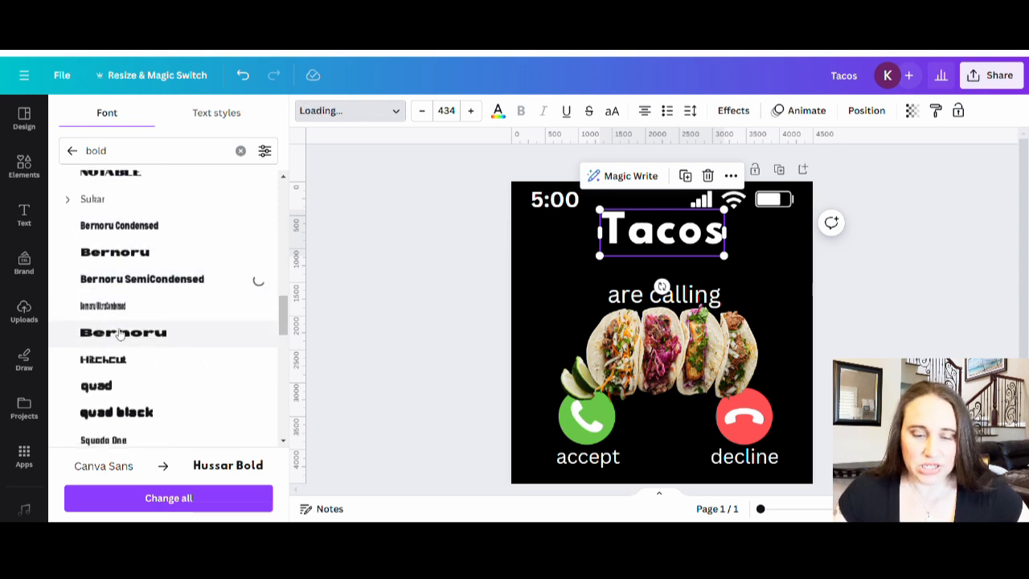
# Step: Browse further through the bold fonts and set the Tacos heading in Archivo Black
pyautogui.scroll(-2, 139, 298)
pyautogui.scroll(-1, 175, 266)
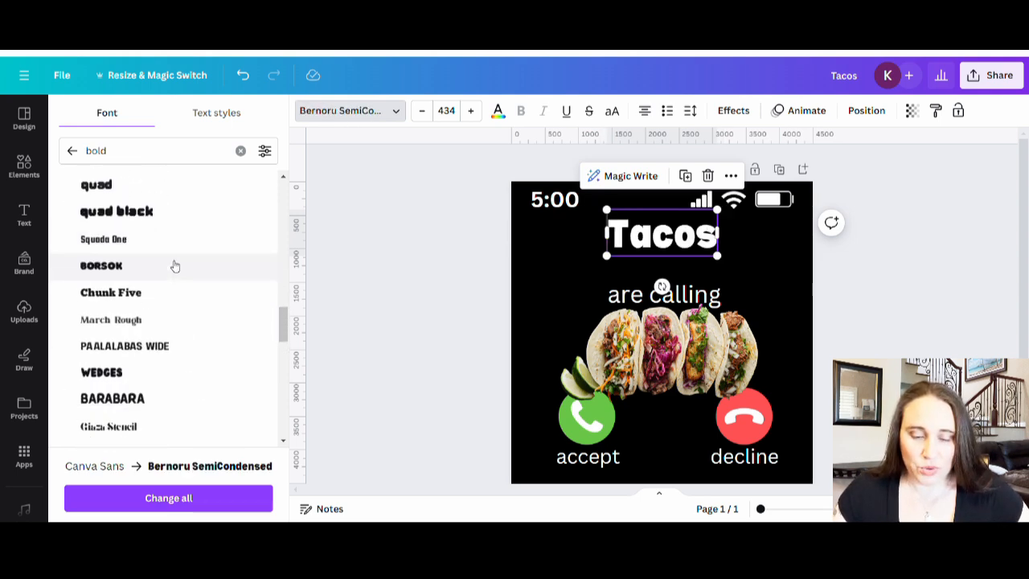
pyautogui.scroll(-8, 175, 266)
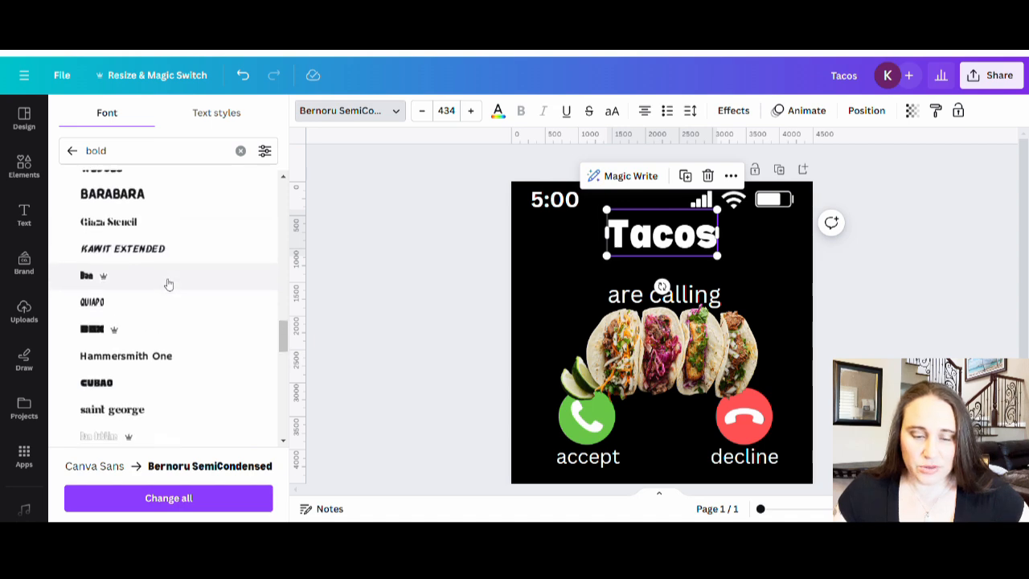
pyautogui.scroll(-5, 168, 283)
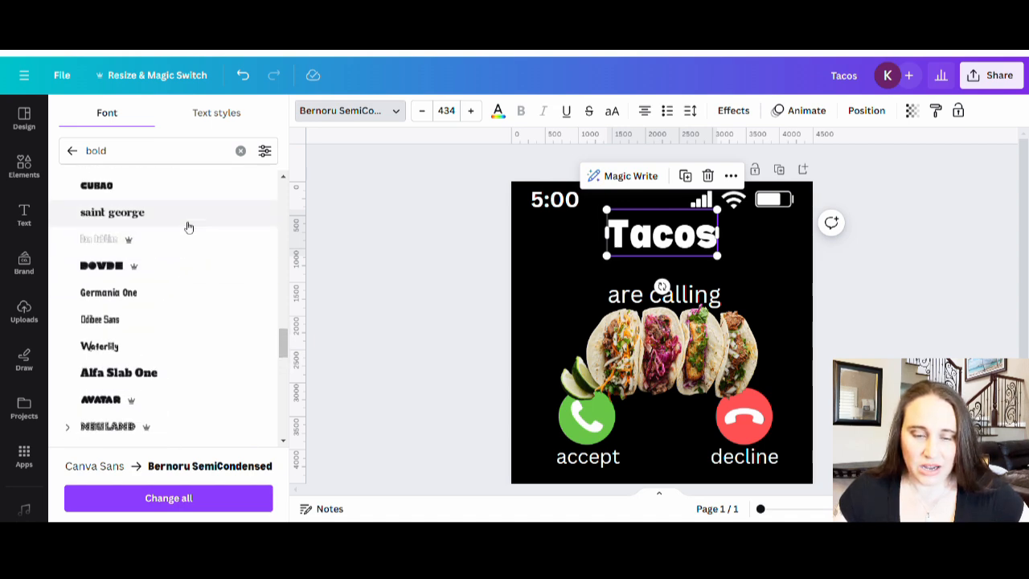
pyautogui.scroll(-8, 165, 207)
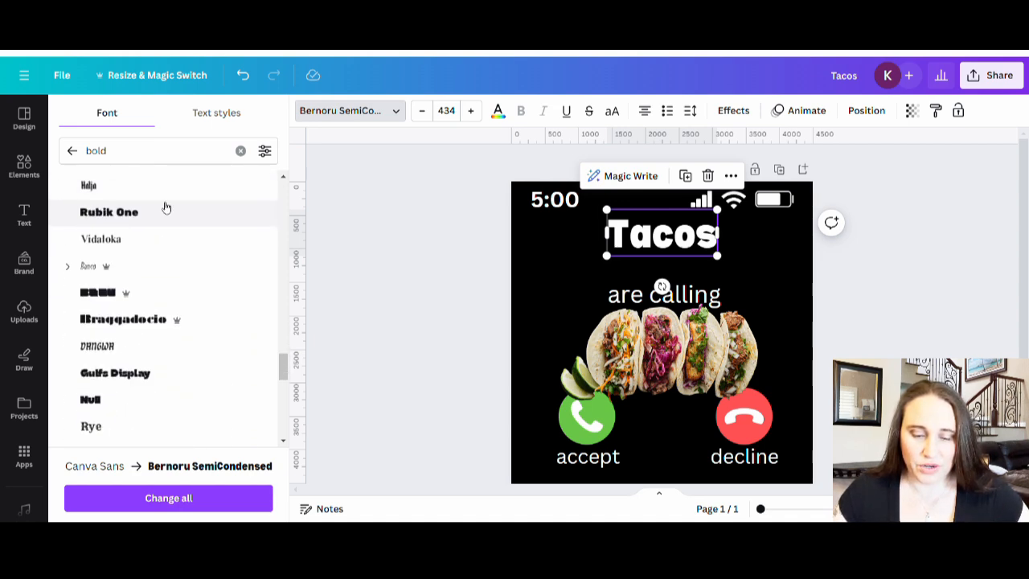
pyautogui.scroll(-6, 166, 208)
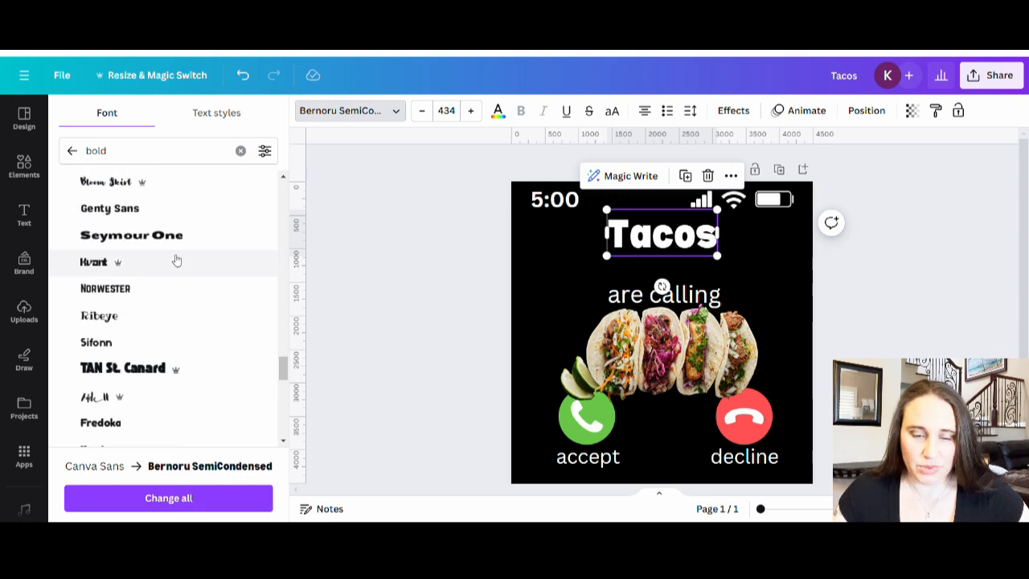
pyautogui.scroll(-5, 181, 263)
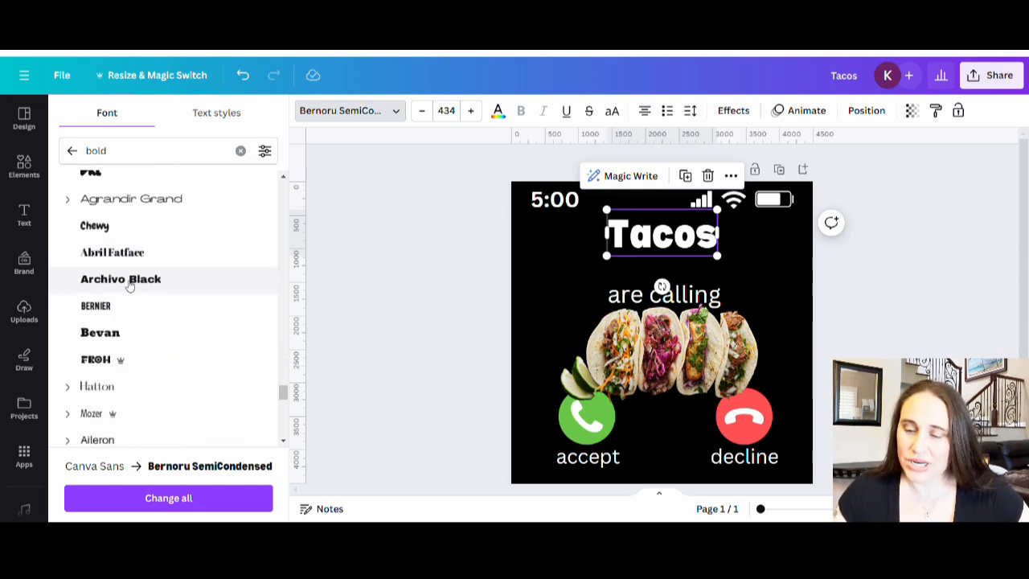
pyautogui.click(97, 280)
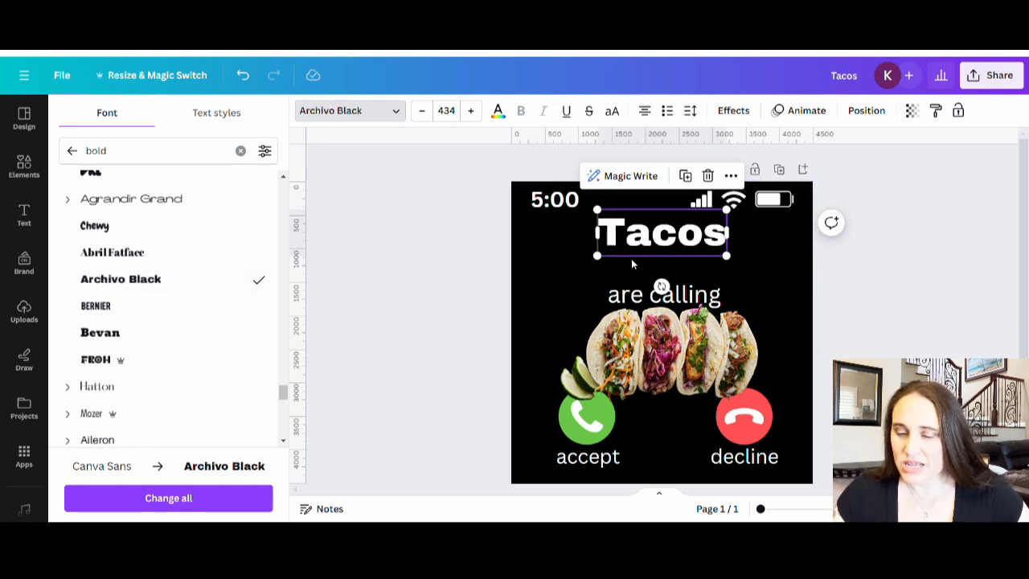
# Step: Enlarge the Tacos heading to font size 550 and centre it horizontally below the status row
pyautogui.moveTo(597, 255); pyautogui.dragTo(567, 272)
pyautogui.click(469, 285)
pyautogui.moveTo(665, 252); pyautogui.dragTo(688, 256)
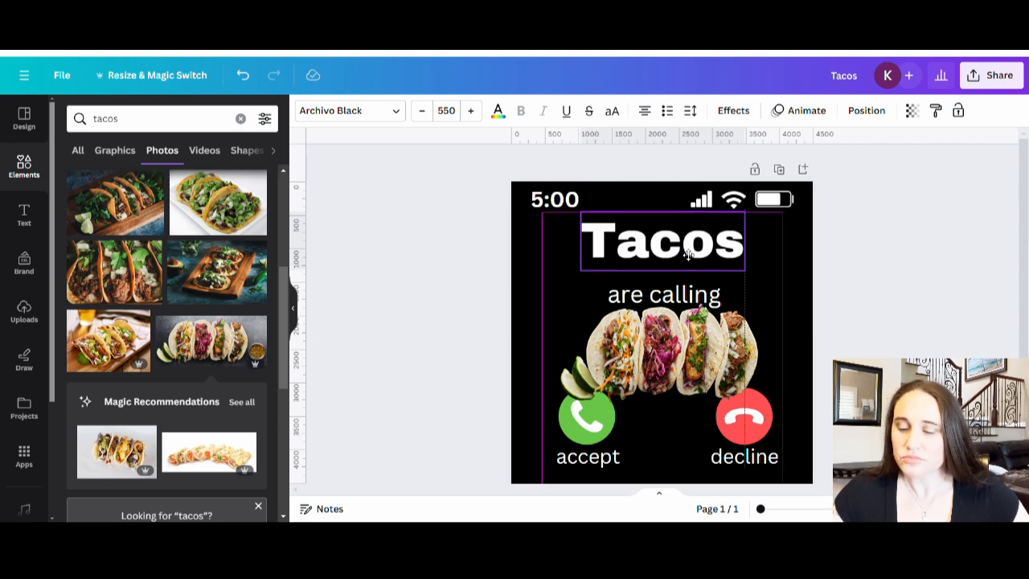
pyautogui.moveTo(688, 255); pyautogui.dragTo(688, 256)
pyautogui.click(894, 332)
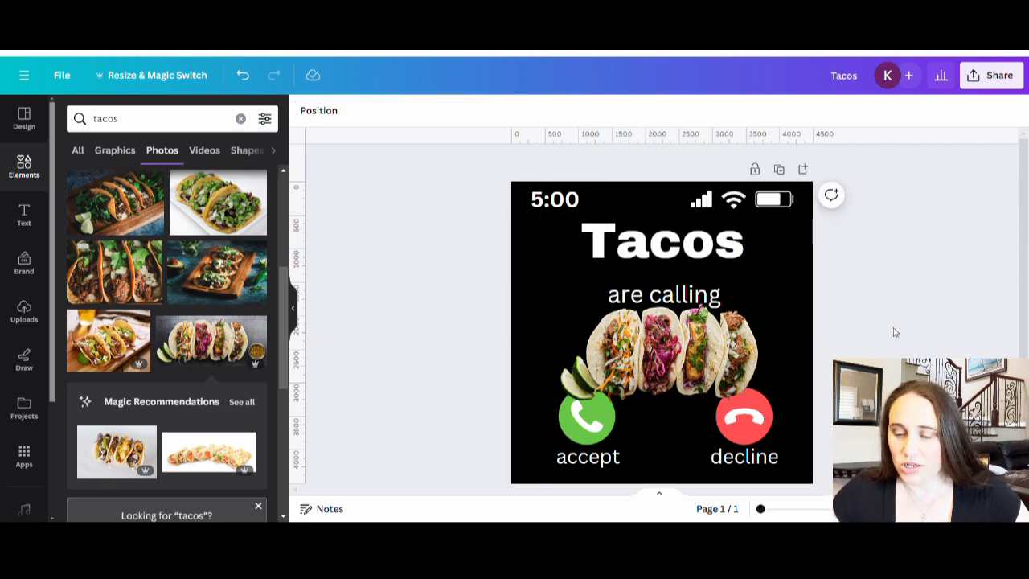
# Step: Move the "are calling" text up directly beneath the Tacos heading, centre it and make it bold
pyautogui.moveTo(678, 299); pyautogui.dragTo(677, 278)
pyautogui.moveTo(677, 279); pyautogui.dragTo(678, 282)
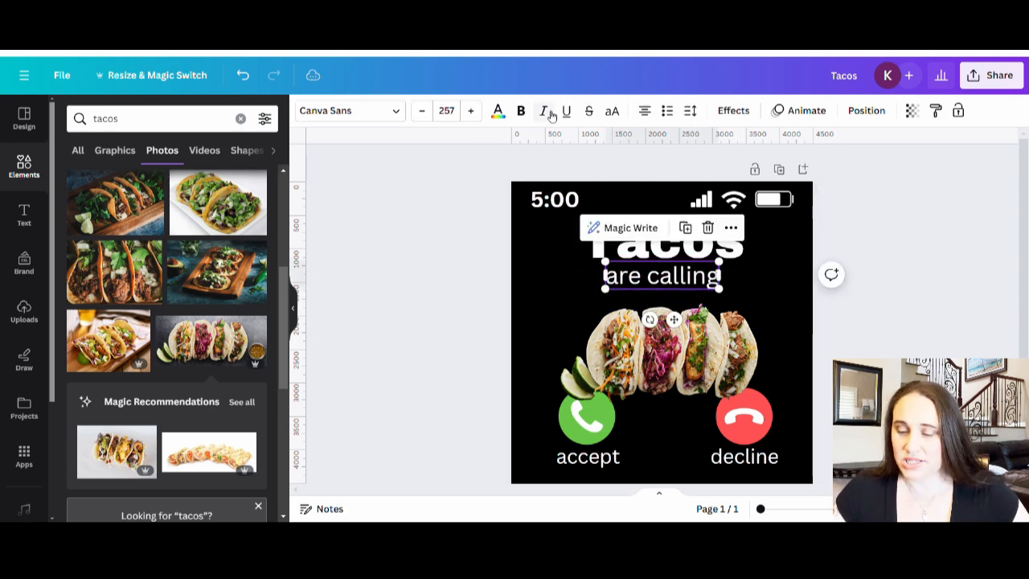
pyautogui.click(520, 110)
pyautogui.click(418, 276)
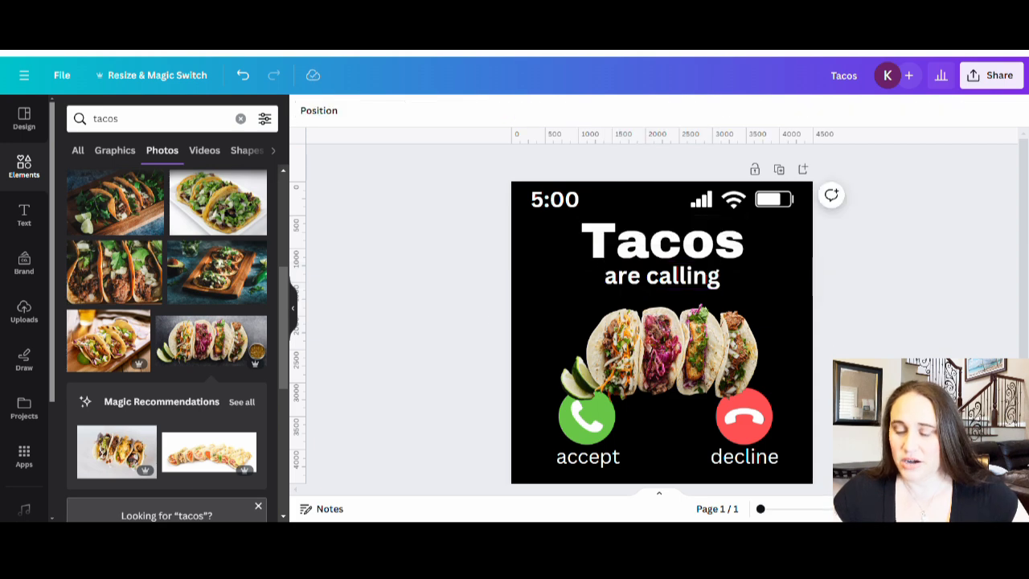
pyautogui.click(704, 280)
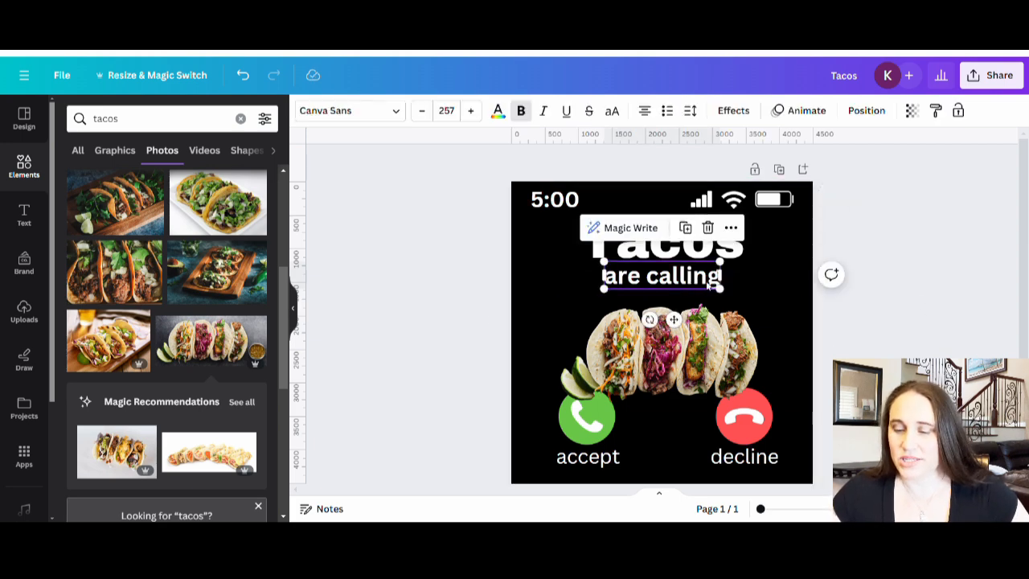
pyautogui.click(892, 350)
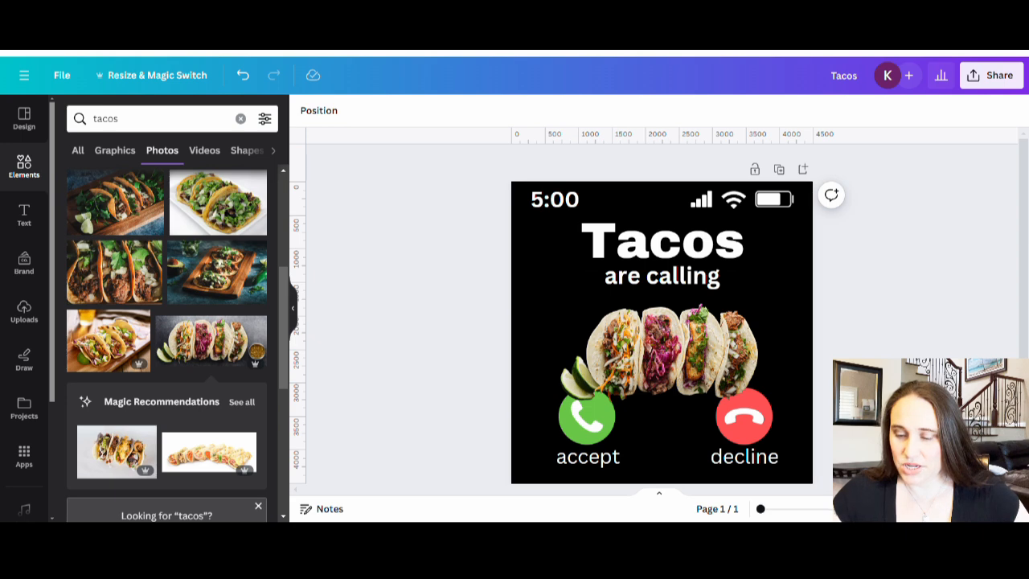
# Step: Move the taco photo up just below "are calling" and crop the empty area at its right edge
pyautogui.click(651, 356)
pyautogui.moveTo(650, 356); pyautogui.dragTo(650, 348)
pyautogui.moveTo(808, 351); pyautogui.dragTo(790, 350)
pyautogui.moveTo(655, 354); pyautogui.dragTo(653, 351)
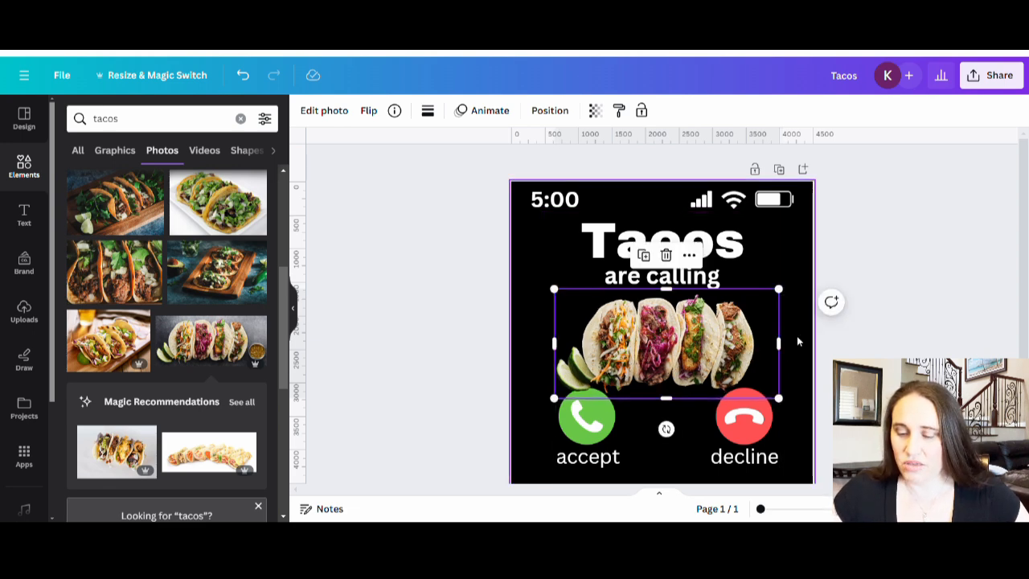
pyautogui.click(843, 349)
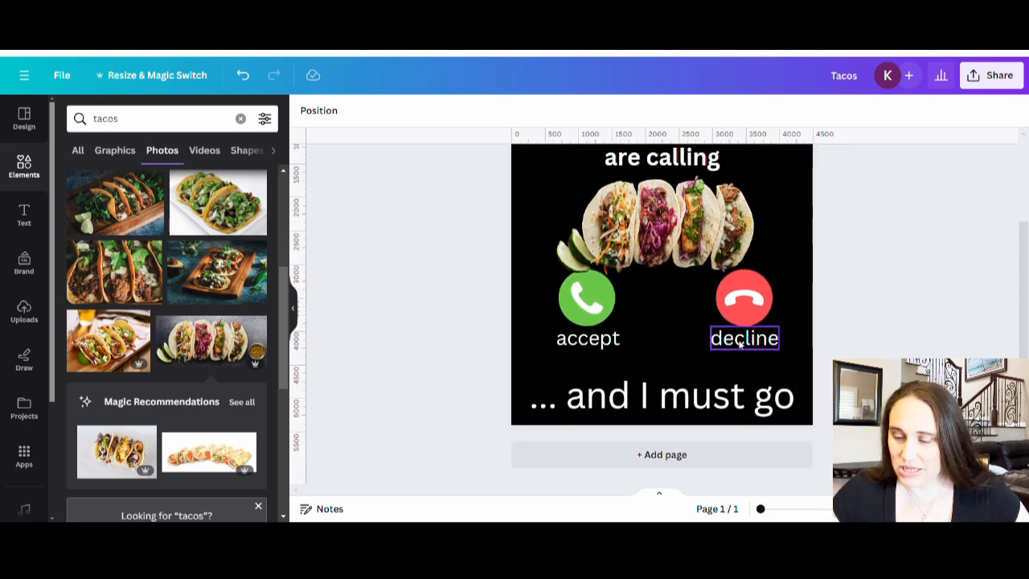
# Step: Move the decline and accept labels down just above "... and I must go", with accept shifted slightly left
pyautogui.click(744, 344)
pyautogui.moveTo(744, 344); pyautogui.dragTo(746, 370)
pyautogui.moveTo(567, 343); pyautogui.dragTo(572, 365)
pyautogui.click(872, 398)
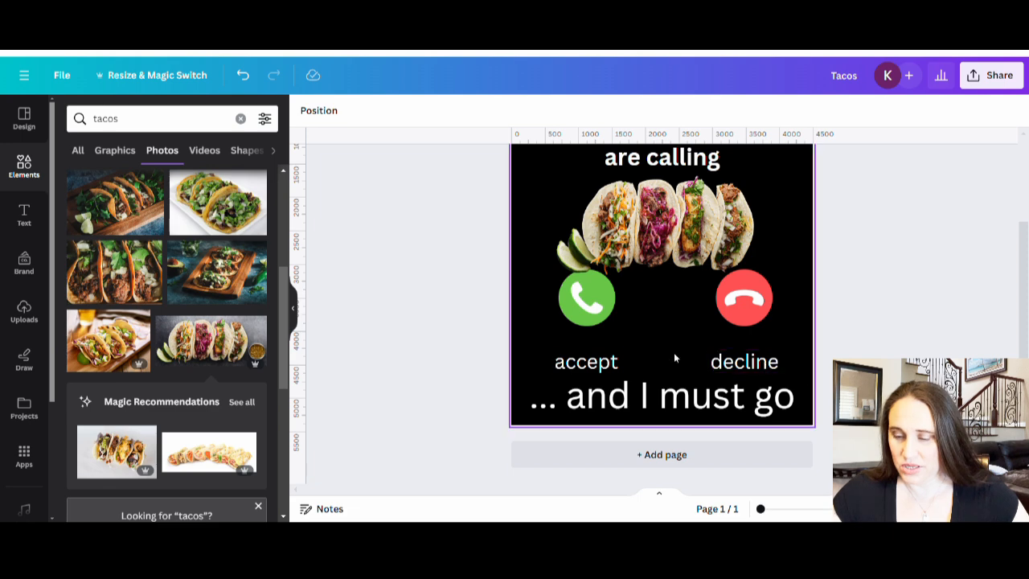
pyautogui.click(585, 363)
pyautogui.moveTo(585, 363); pyautogui.dragTo(584, 366)
pyautogui.click(902, 338)
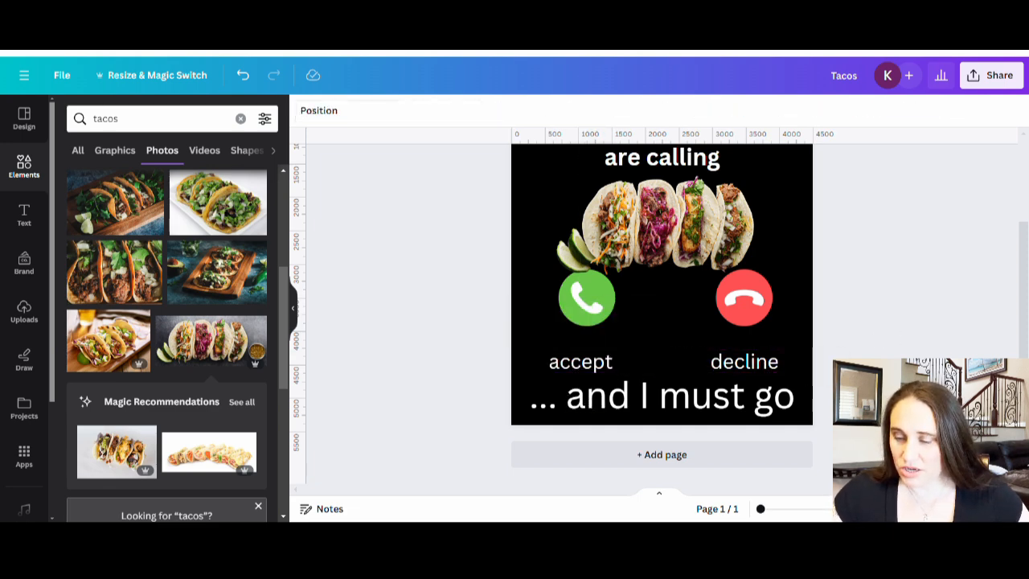
# Step: Move the red and green call icons down so each sits centred directly above its label
pyautogui.moveTo(753, 298); pyautogui.dragTo(753, 321)
pyautogui.moveTo(593, 308); pyautogui.dragTo(593, 333)
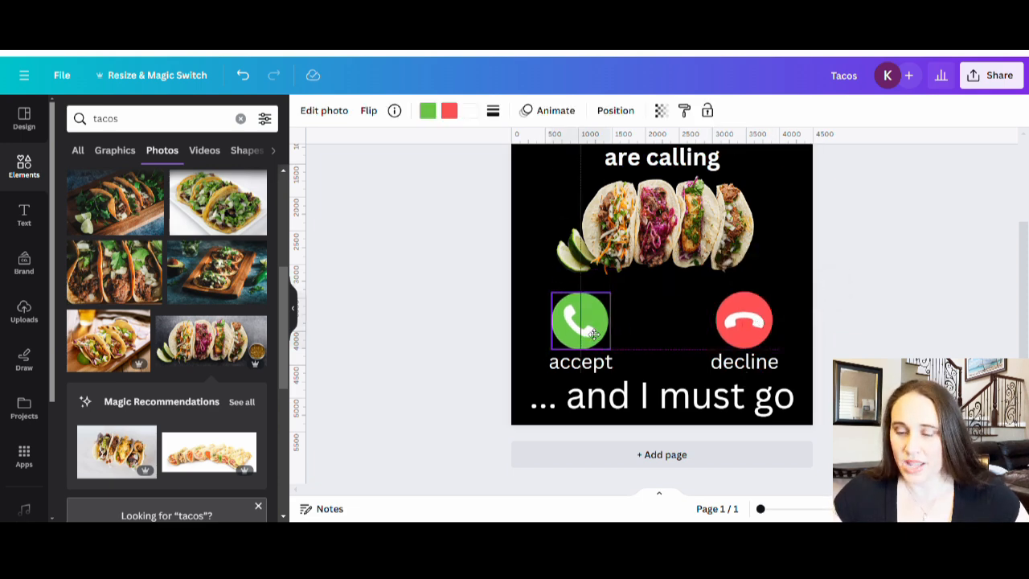
pyautogui.click(881, 349)
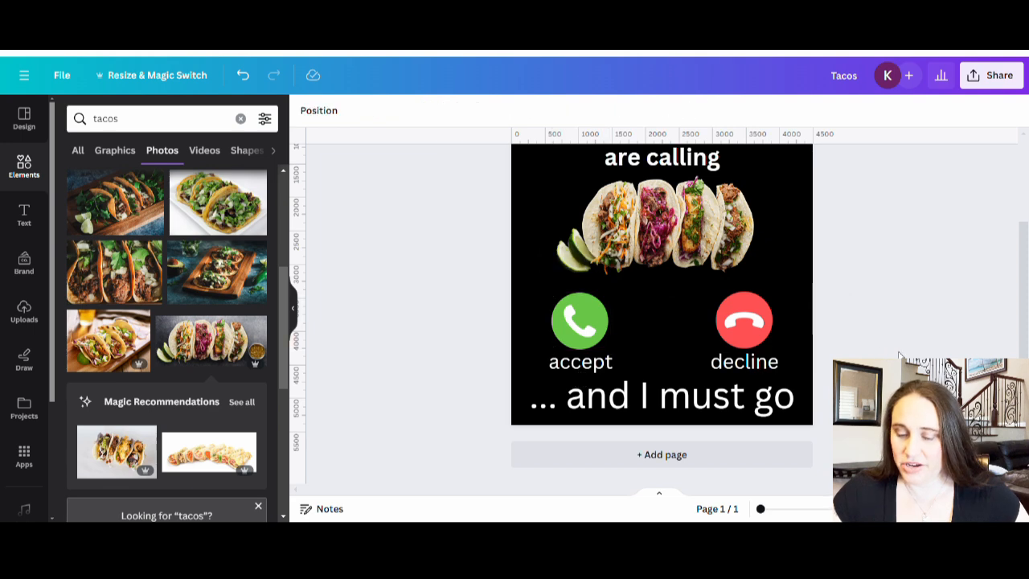
# Step: Make the accept label, the decline label and the "... and I must go" text bold
pyautogui.scroll(3, 900, 356)
pyautogui.scroll(-1, 900, 356)
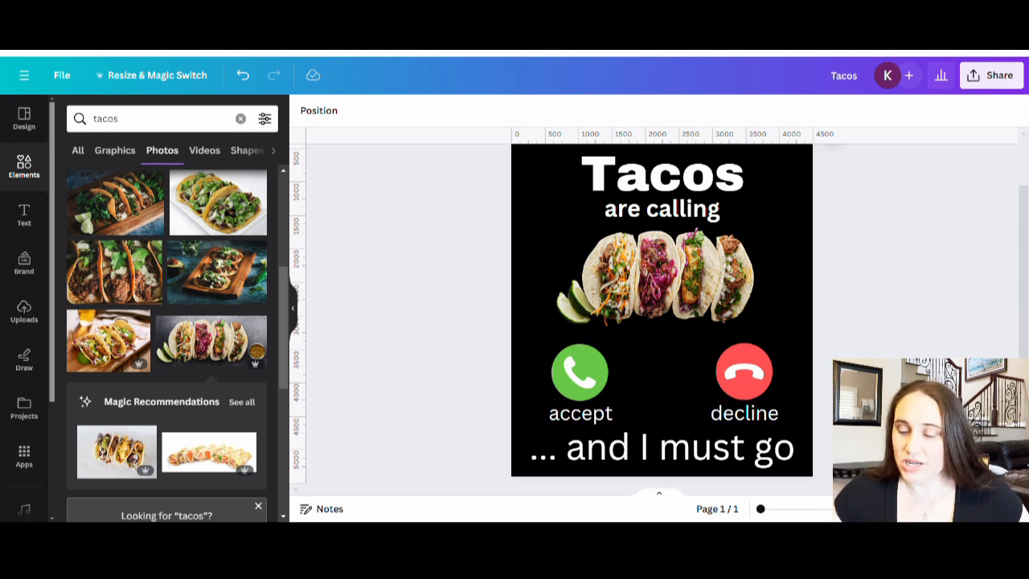
pyautogui.moveTo(833, 136)
pyautogui.mouseDown()
pyautogui.moveTo(828, 351)
pyautogui.moveTo(812, 450)
pyautogui.moveTo(801, 298)
pyautogui.moveTo(813, 135)
pyautogui.mouseUp()
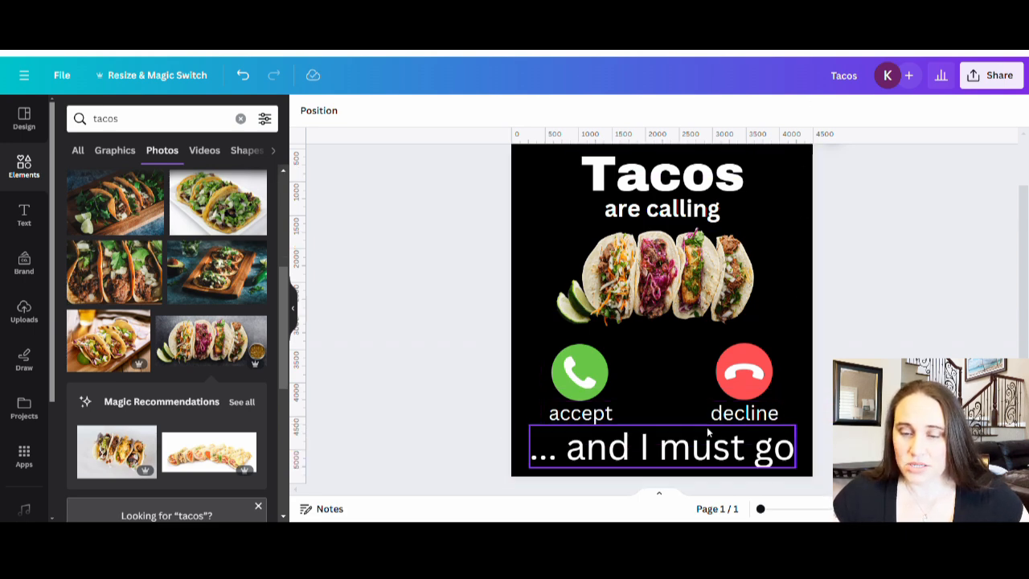
pyautogui.click(591, 413)
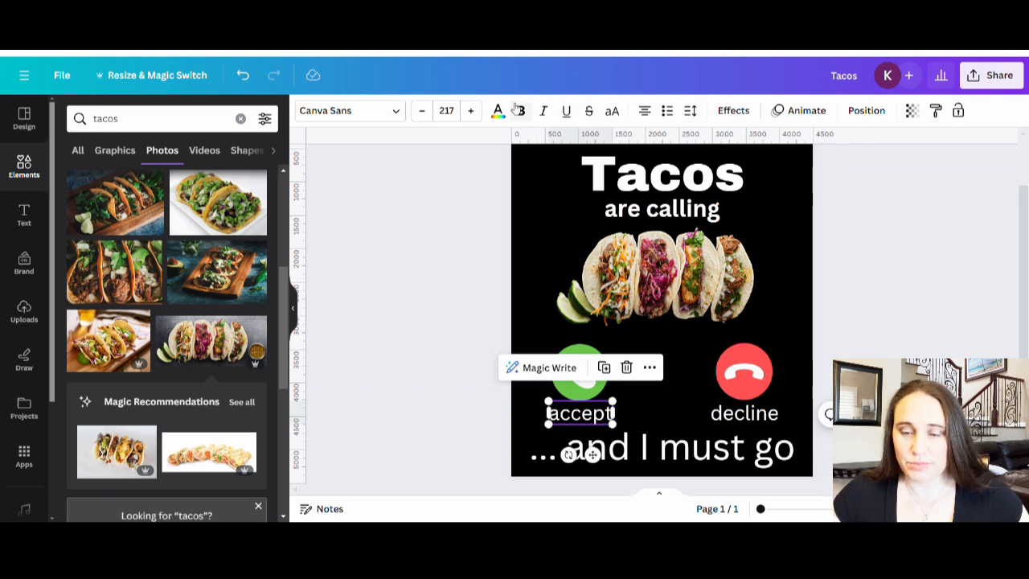
pyautogui.click(520, 110)
pyautogui.click(746, 424)
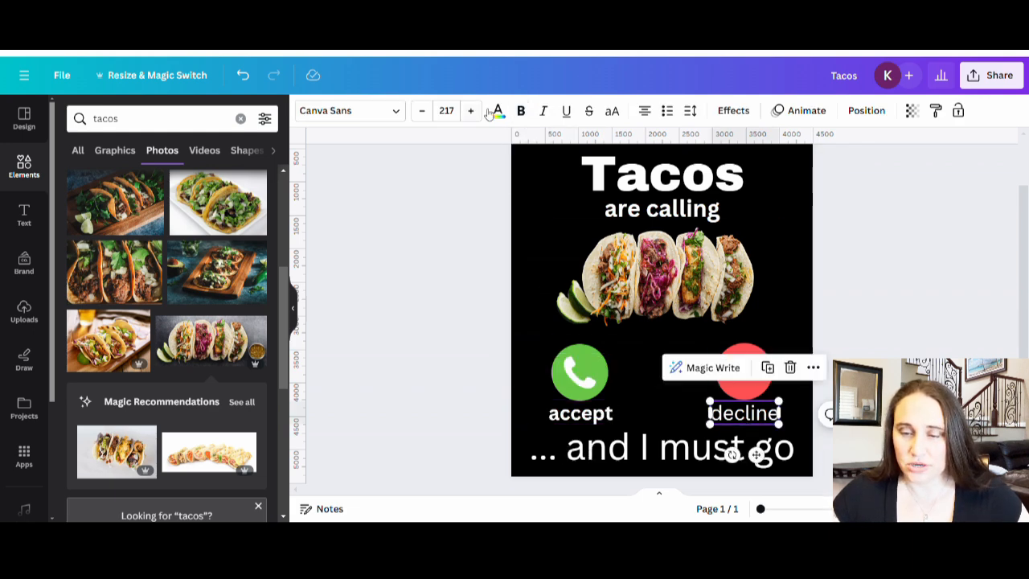
pyautogui.click(520, 110)
pyautogui.click(589, 457)
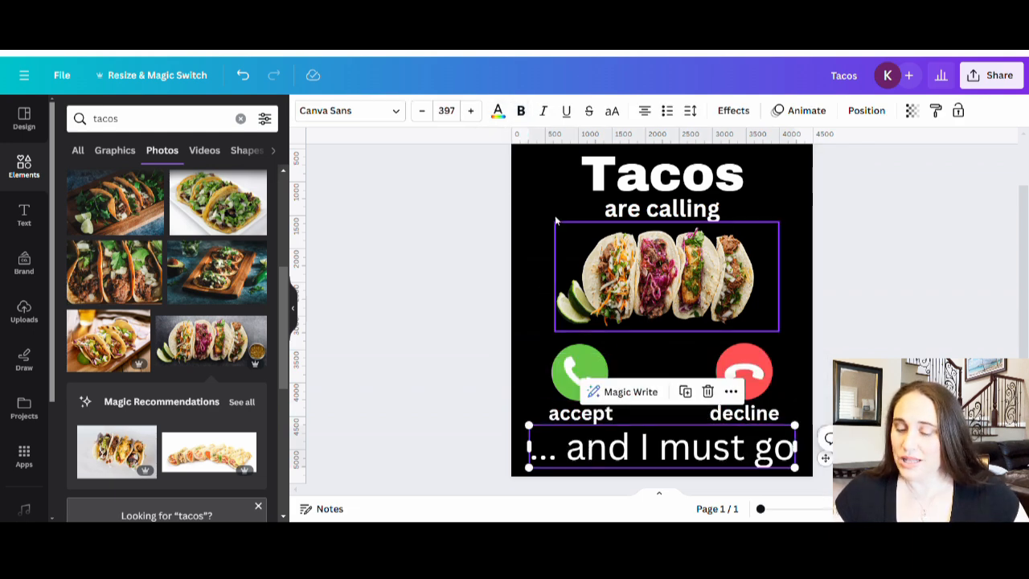
pyautogui.click(520, 110)
pyautogui.click(465, 294)
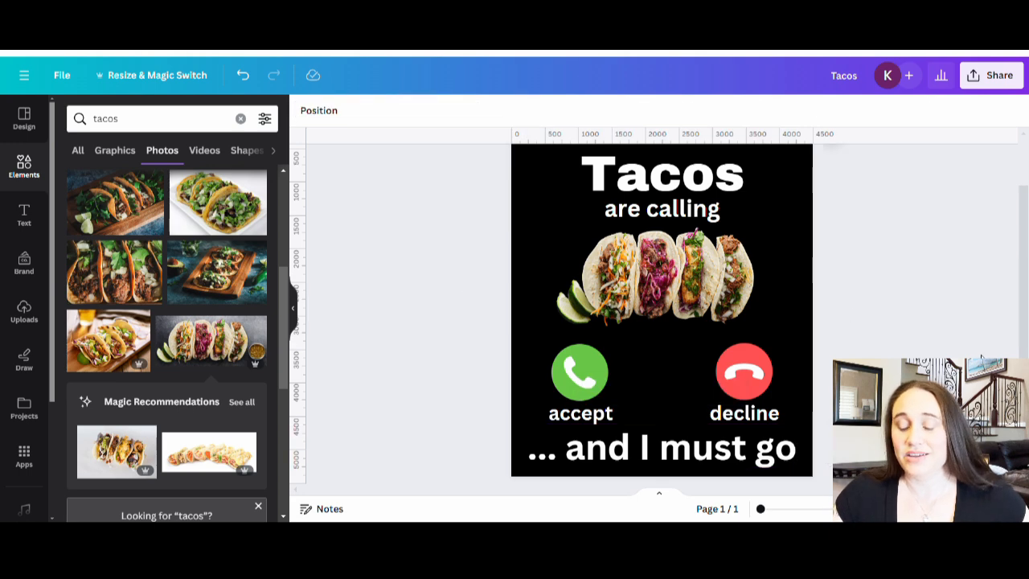
pyautogui.scroll(2, 884, 297)
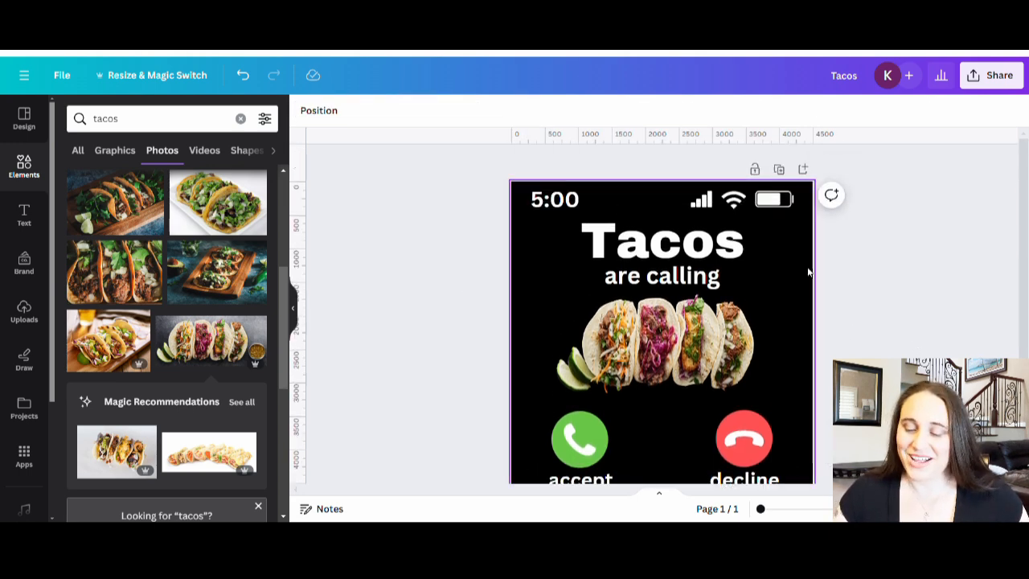
pyautogui.scroll(-3, 925, 294)
pyautogui.scroll(1, 907, 279)
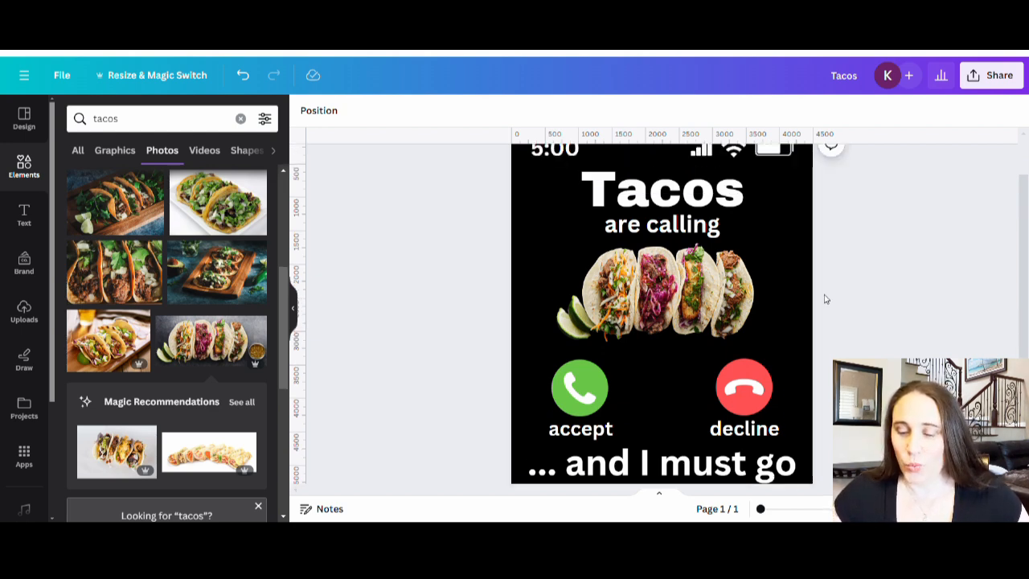
pyautogui.scroll(1, 821, 299)
# Step: Enlarge the taco photo slightly and re-centre it horizontally between "are calling" and the call icons
pyautogui.scroll(-2, 820, 299)
pyautogui.click(631, 233)
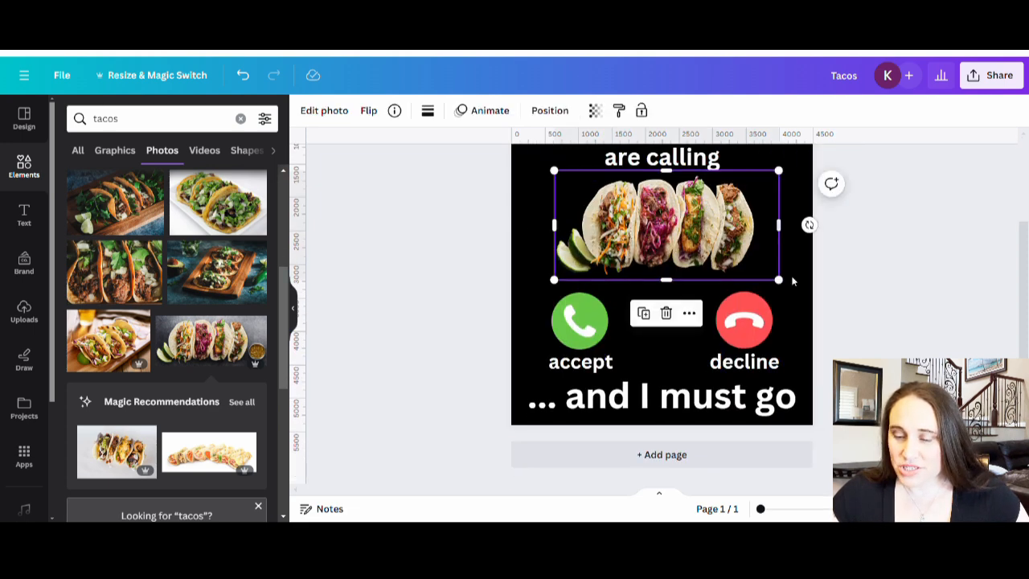
pyautogui.moveTo(788, 286)
pyautogui.mouseDown()
pyautogui.moveTo(797, 298)
pyautogui.moveTo(804, 291)
pyautogui.mouseUp()
pyautogui.moveTo(729, 248); pyautogui.dragTo(721, 245)
pyautogui.click(925, 321)
# Step: Review the layout of the whole design from the status icons down to "... and I must go"
pyautogui.scroll(3, 930, 338)
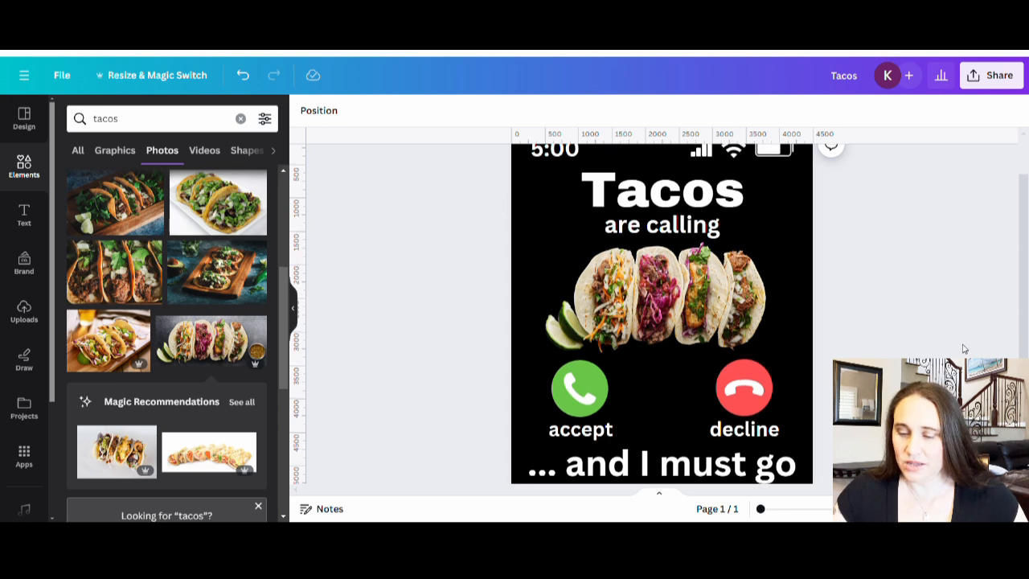
pyautogui.scroll(2, 964, 348)
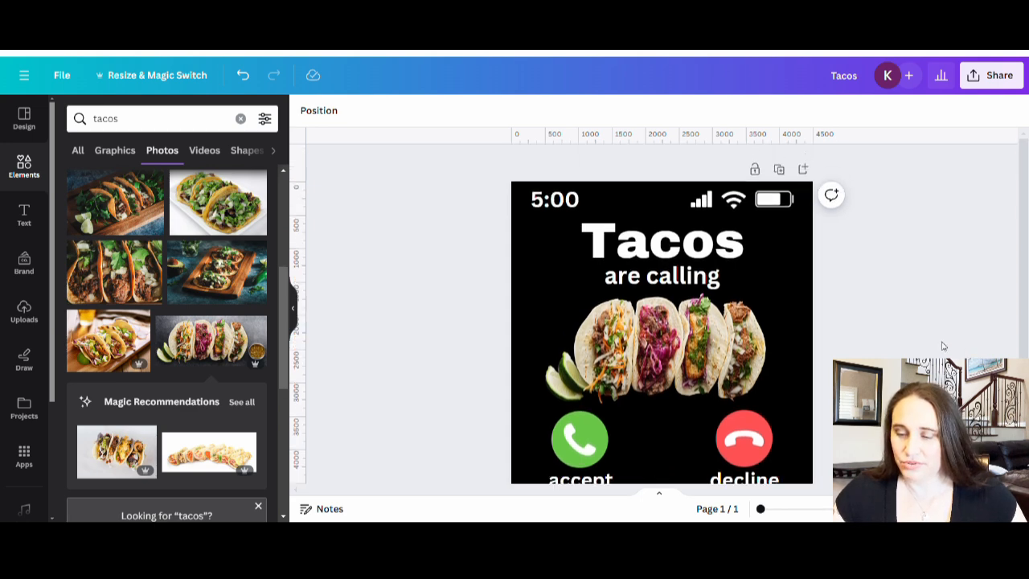
pyautogui.scroll(-2, 942, 346)
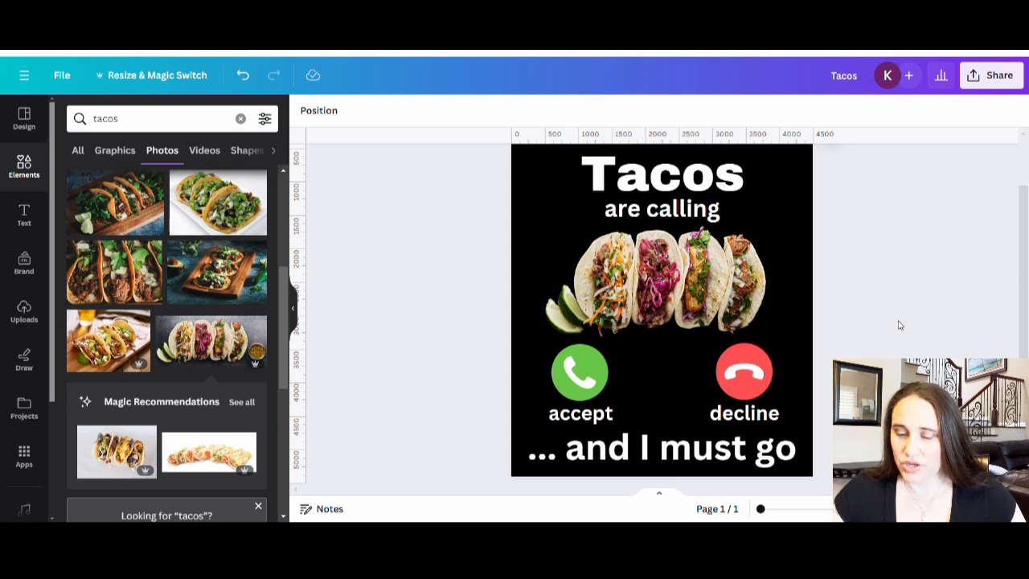
pyautogui.scroll(-2, 902, 325)
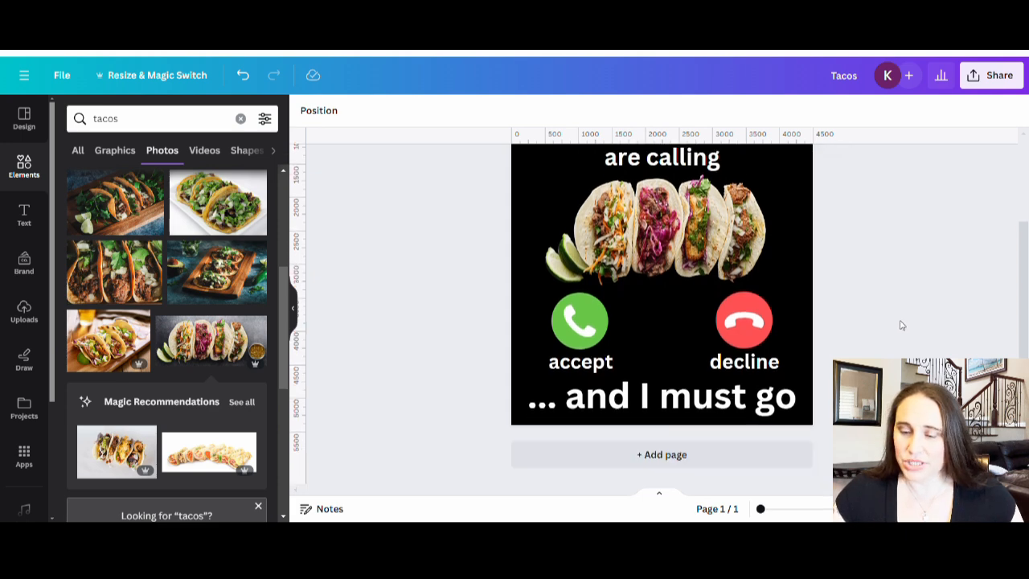
pyautogui.scroll(4, 902, 324)
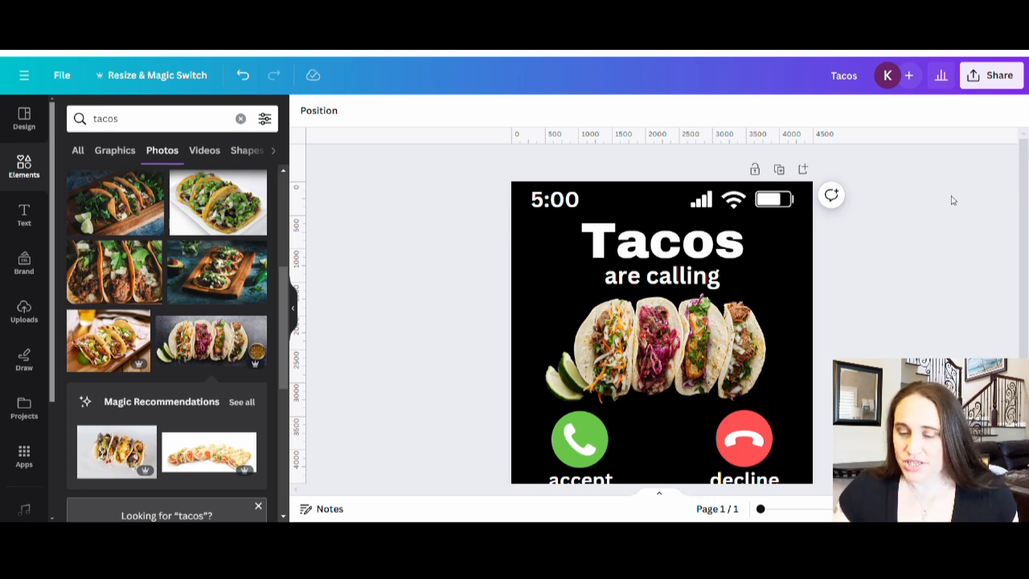
pyautogui.scroll(-4, 951, 257)
pyautogui.scroll(2, 937, 252)
pyautogui.scroll(2, 940, 253)
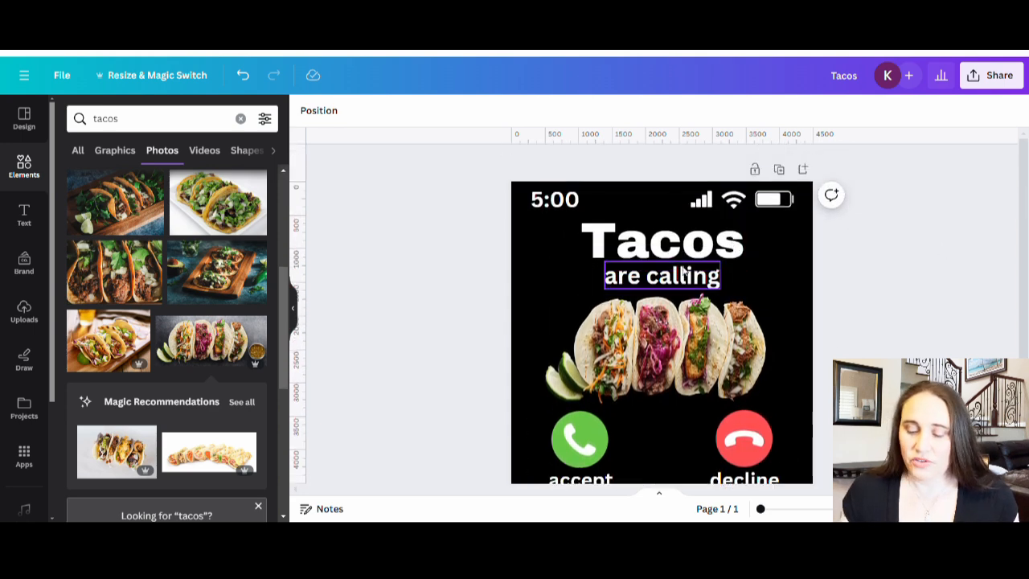
# Step: Nudge the "Tacos" title up slightly toward the status icons, keeping it centred horizontally
pyautogui.click(673, 245)
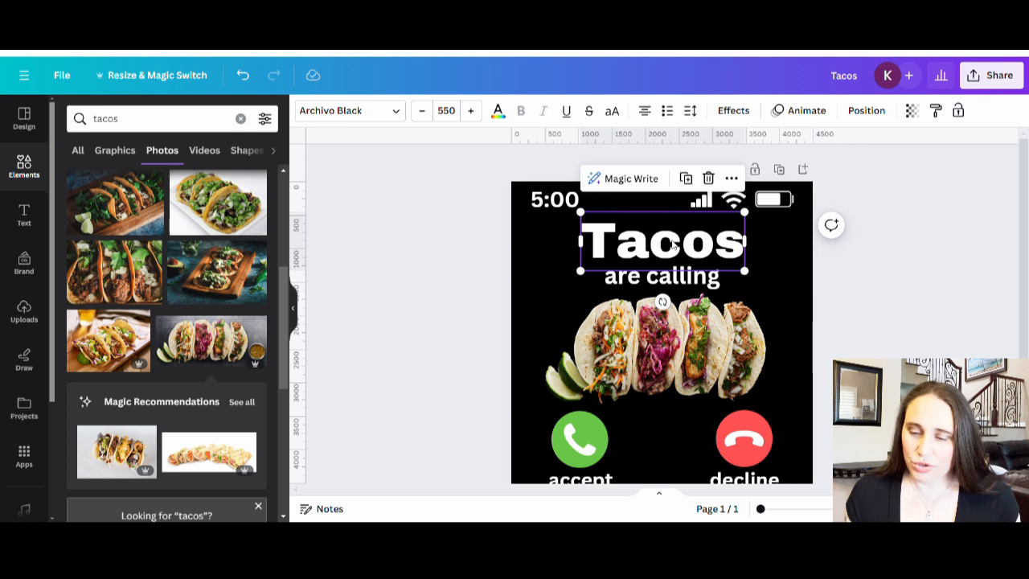
pyautogui.press('Left')
pyautogui.press('Left')
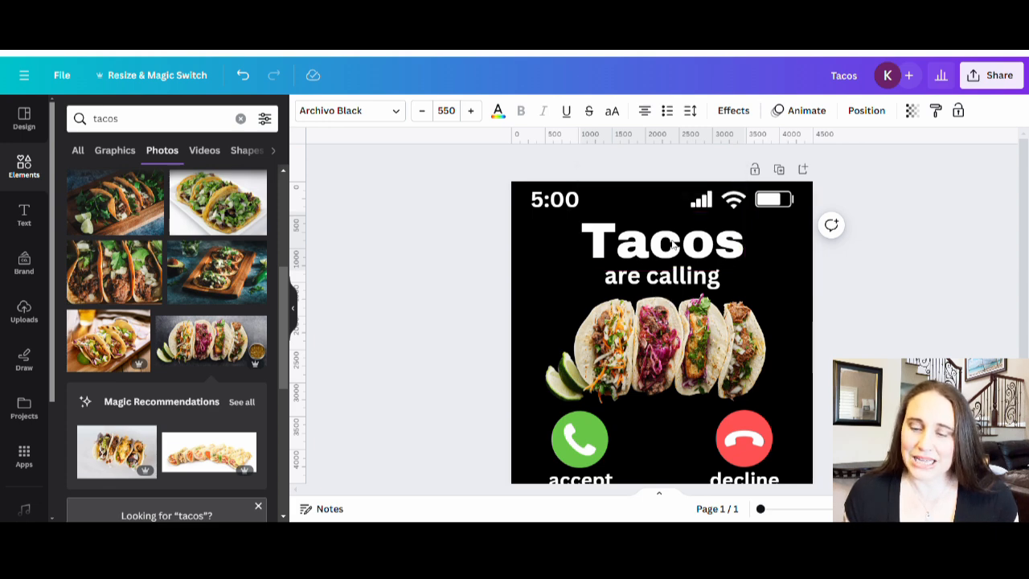
pyautogui.press('Left')
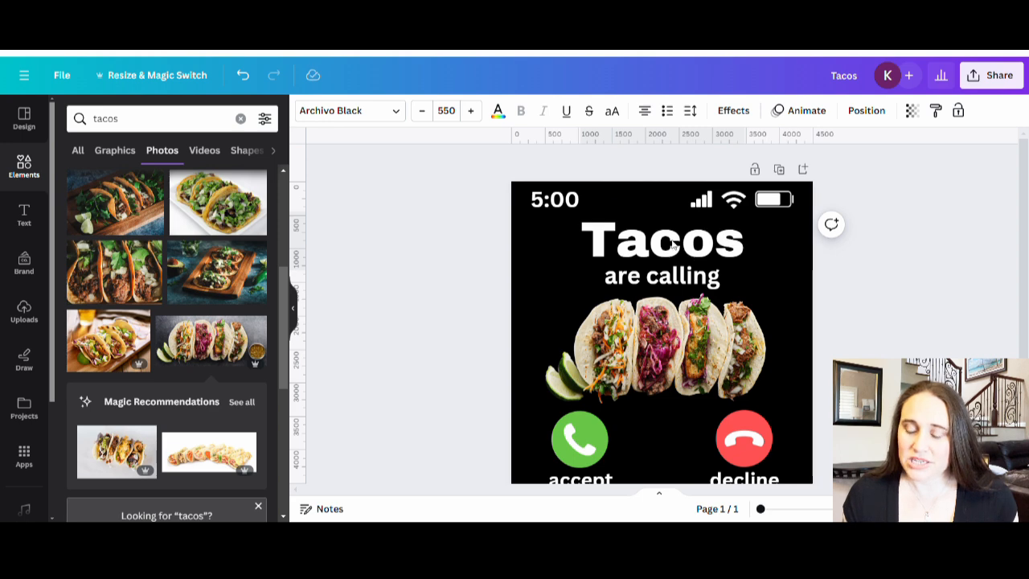
pyautogui.press('Up')
pyautogui.press('Up')
pyautogui.press('Up')
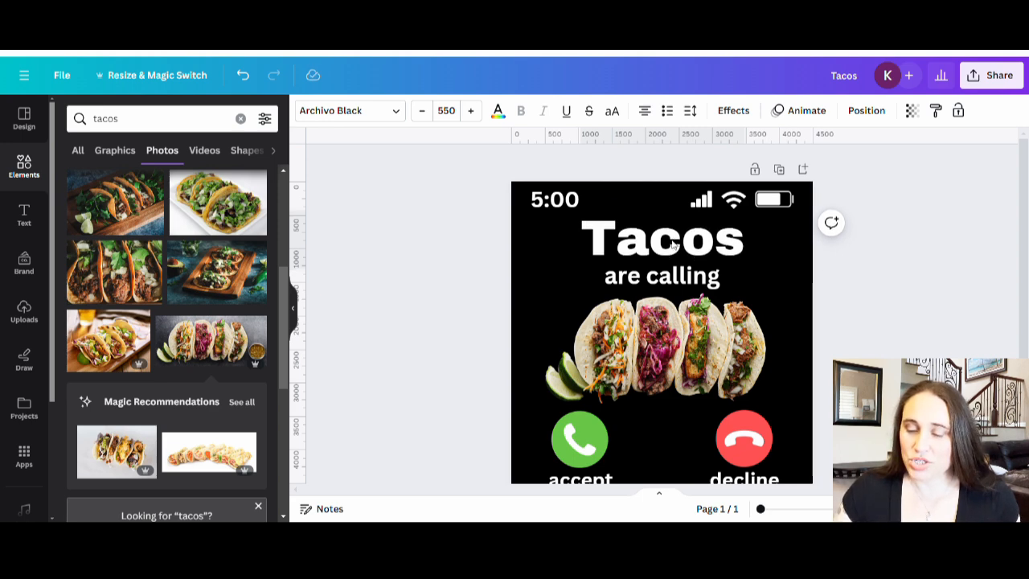
# Step: Nudge the "are calling" text up slightly so it sits close beneath the "Tacos" title
pyautogui.click(681, 283)
pyautogui.press('Up')
pyautogui.press('Up')
pyautogui.press('Up')
pyautogui.press('Up')
pyautogui.press('Up')
pyautogui.press('Up')
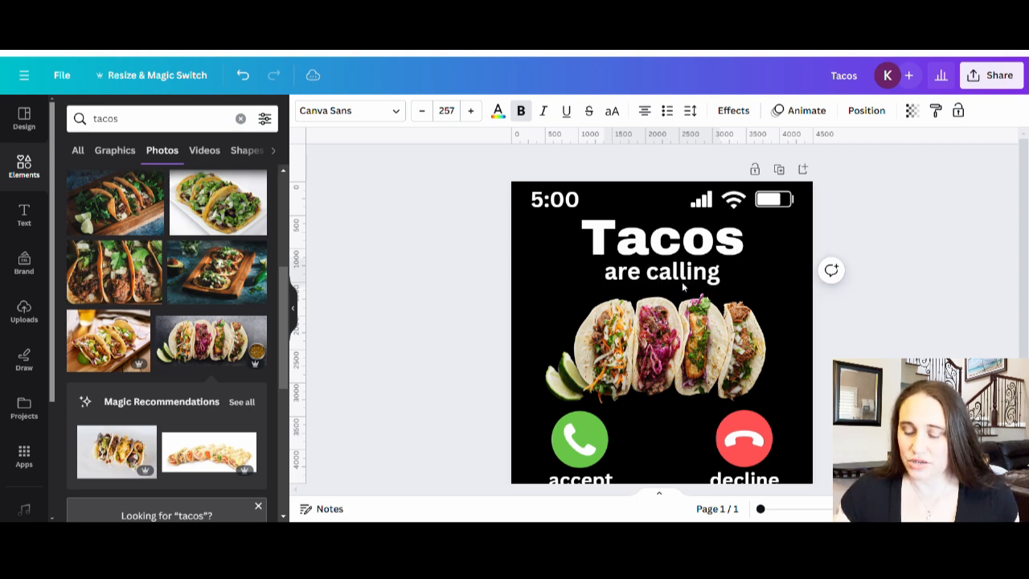
pyautogui.click(932, 293)
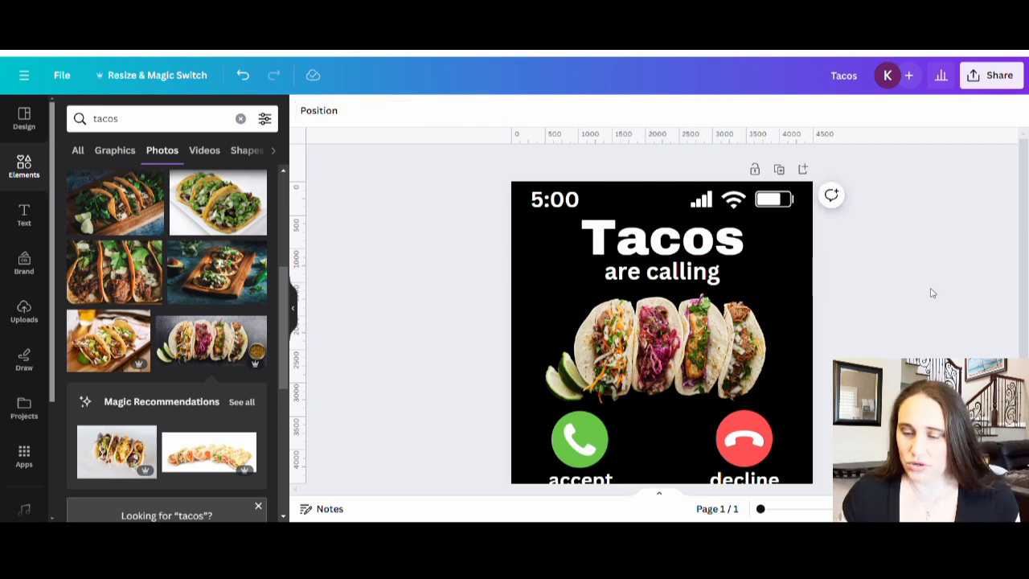
# Step: Nudge the taco photo up slightly to leave more space above the call icons
pyautogui.click(732, 400)
pyautogui.press('Up')
pyautogui.press('Up')
pyautogui.press('Up')
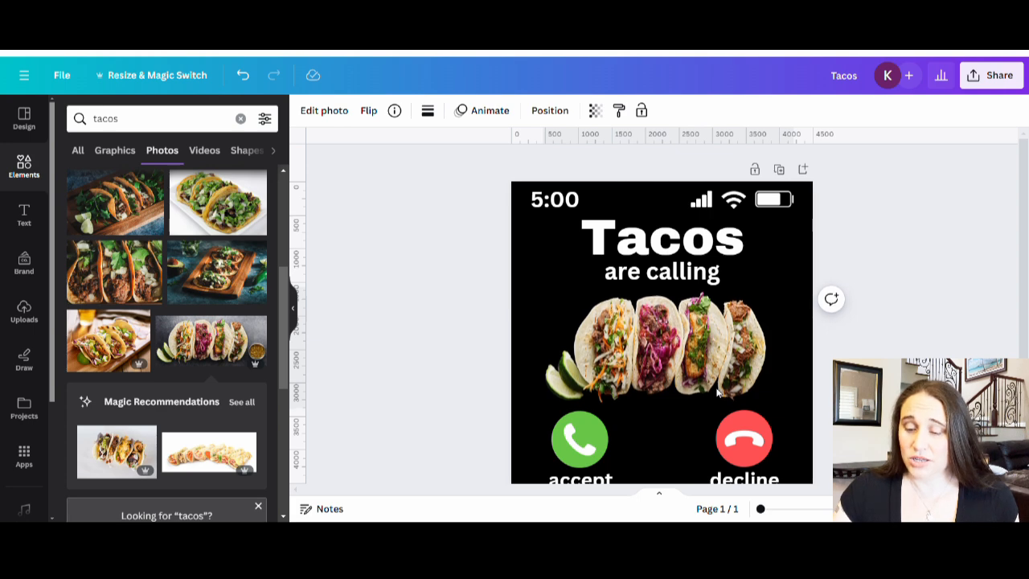
pyautogui.click(985, 358)
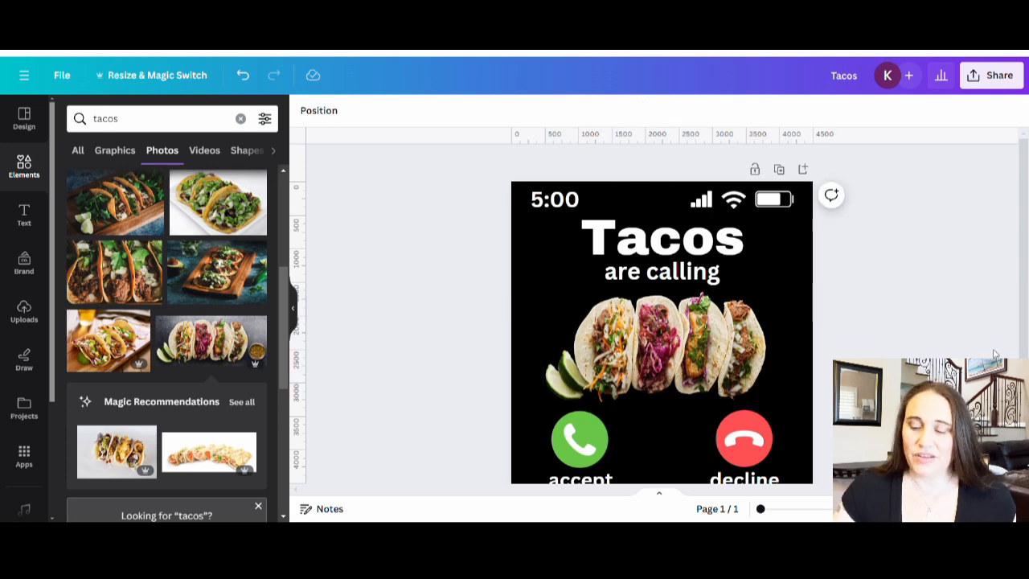
# Step: Duplicate the finished page and delete the taco photo from the copy
pyautogui.scroll(-3, 997, 354)
pyautogui.scroll(2, 997, 349)
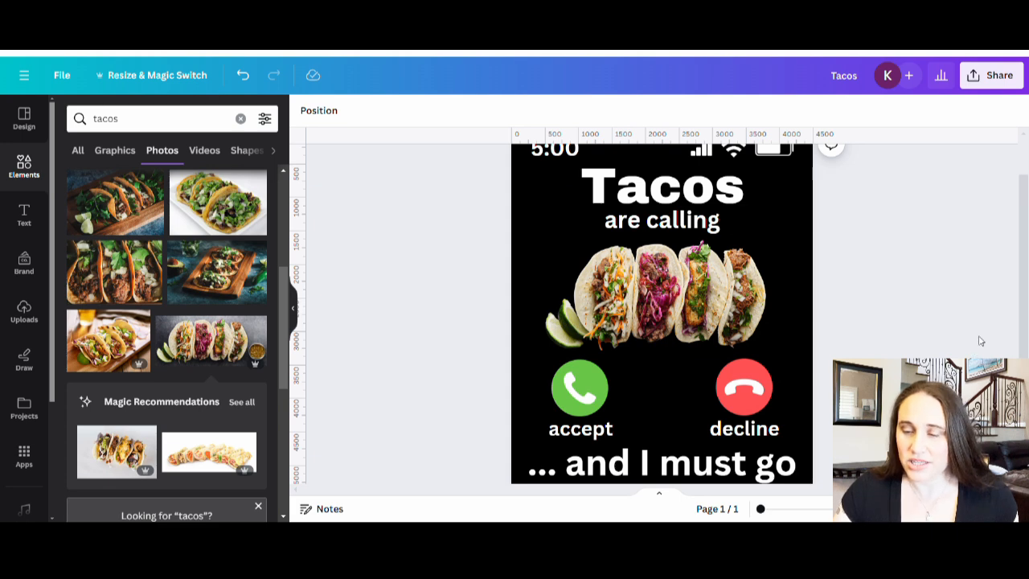
pyautogui.scroll(2, 979, 341)
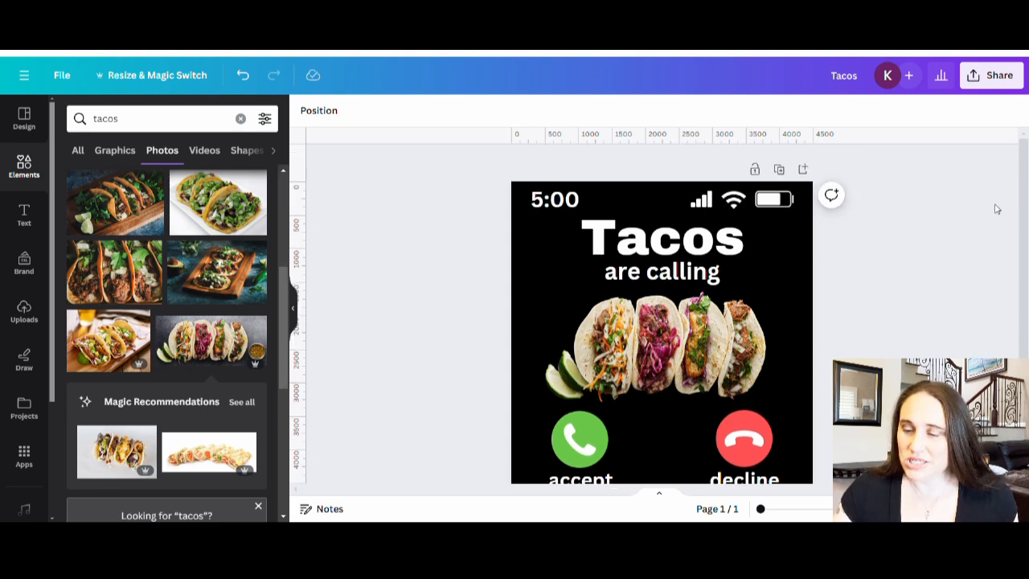
pyautogui.click(780, 170)
pyautogui.scroll(-2, 897, 291)
pyautogui.click(683, 277)
pyautogui.press('Delete')
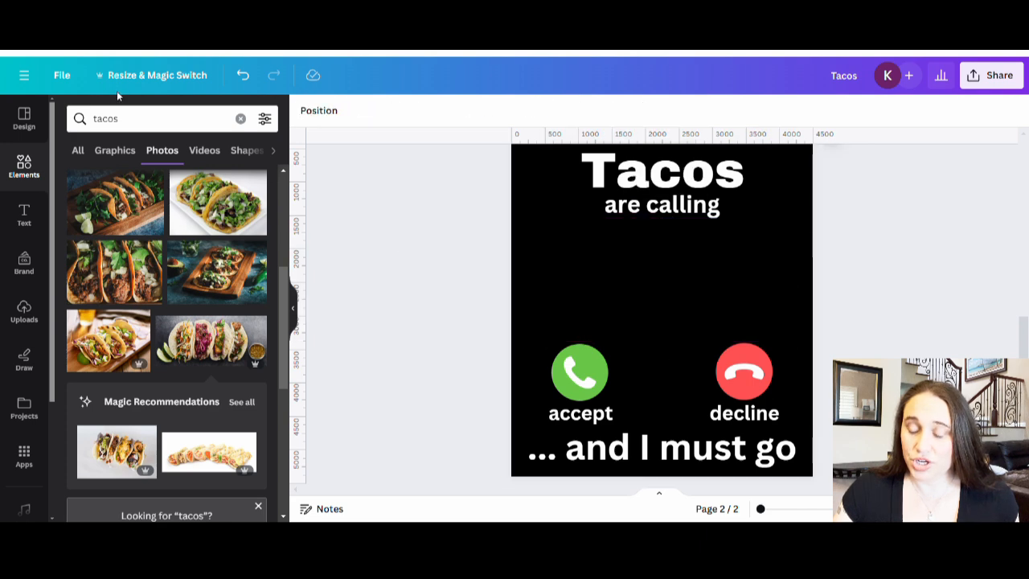
pyautogui.scroll(2, 772, 221)
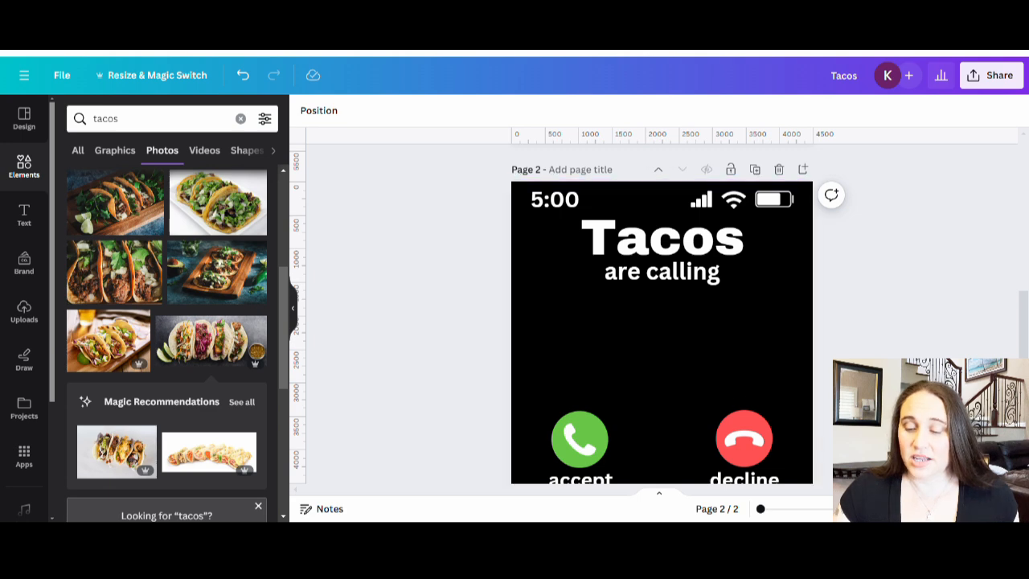
pyautogui.scroll(-2, 738, 398)
pyautogui.scroll(4, 992, 322)
pyautogui.scroll(-4, 747, 219)
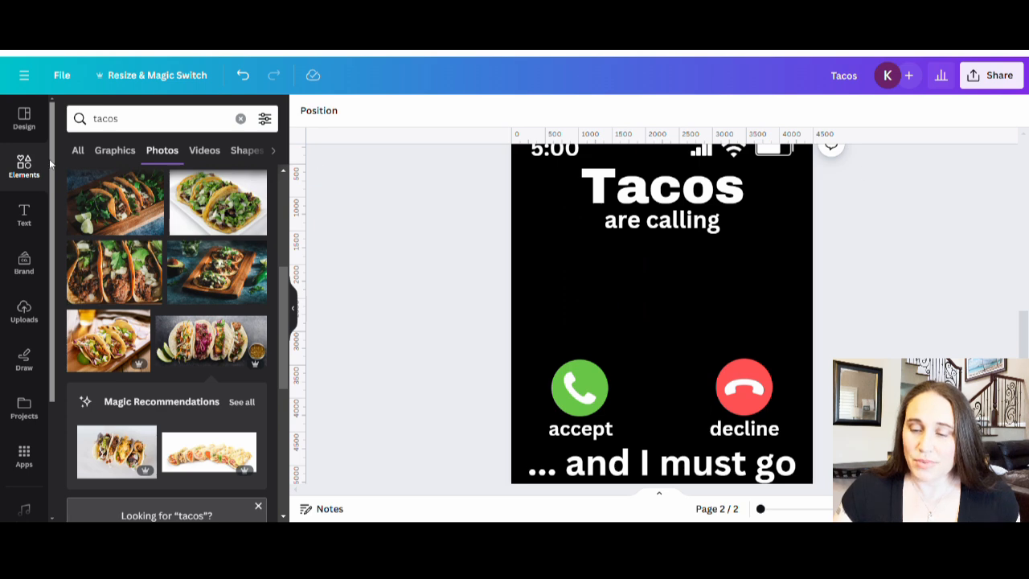
pyautogui.scroll(3, 713, 202)
pyautogui.scroll(3, 714, 203)
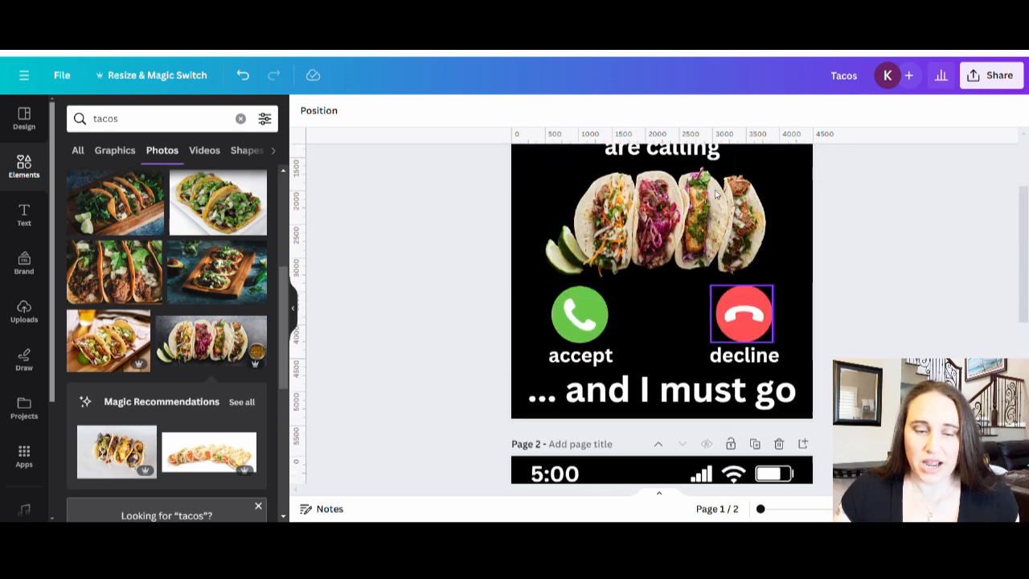
pyautogui.scroll(-6, 700, 271)
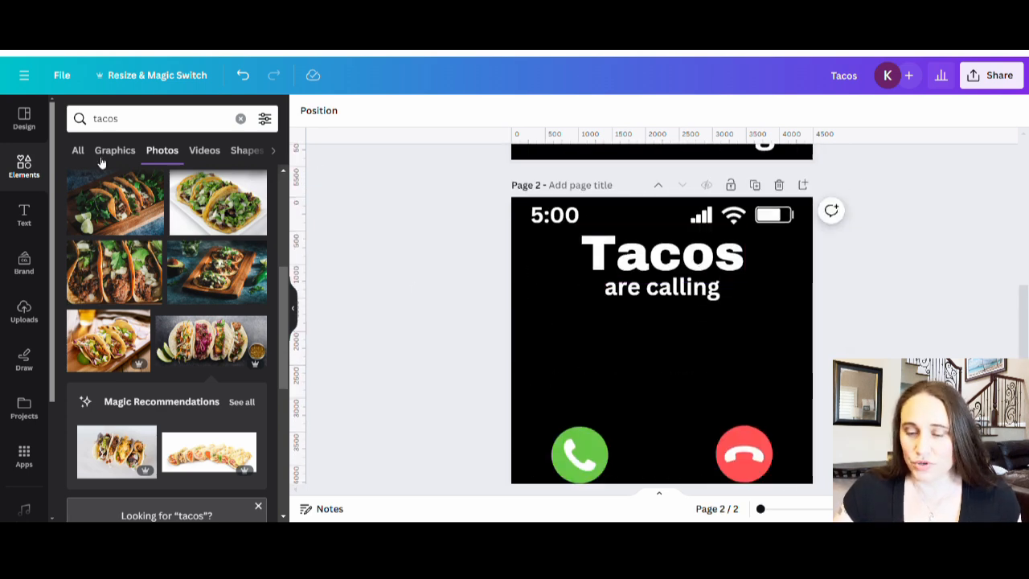
# Step: Try a two-taco graphic from the tacos graphics results on page 2, enlarged and centred between "are calling" and the call icons
pyautogui.click(115, 150)
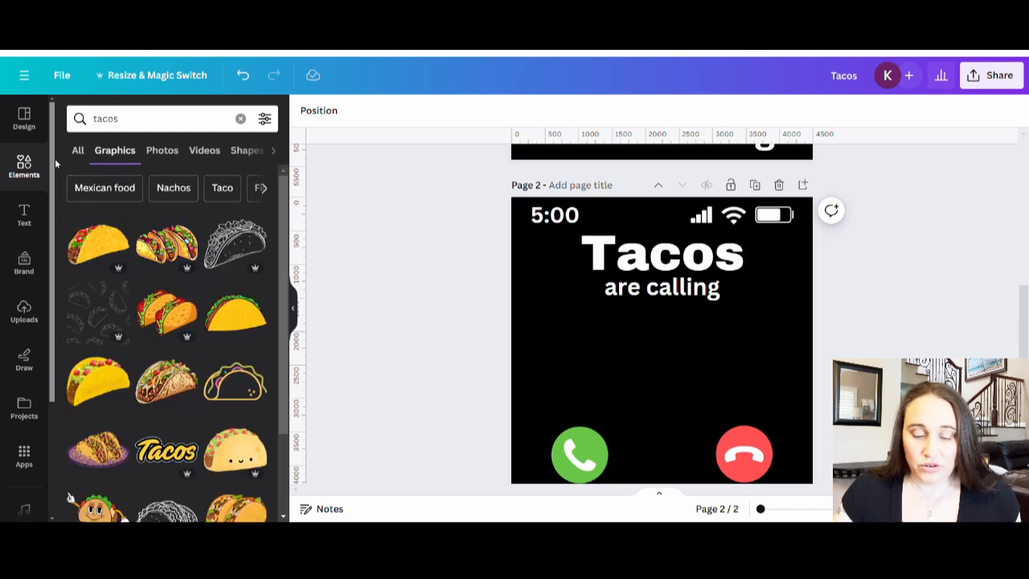
pyautogui.scroll(-1, 509, 402)
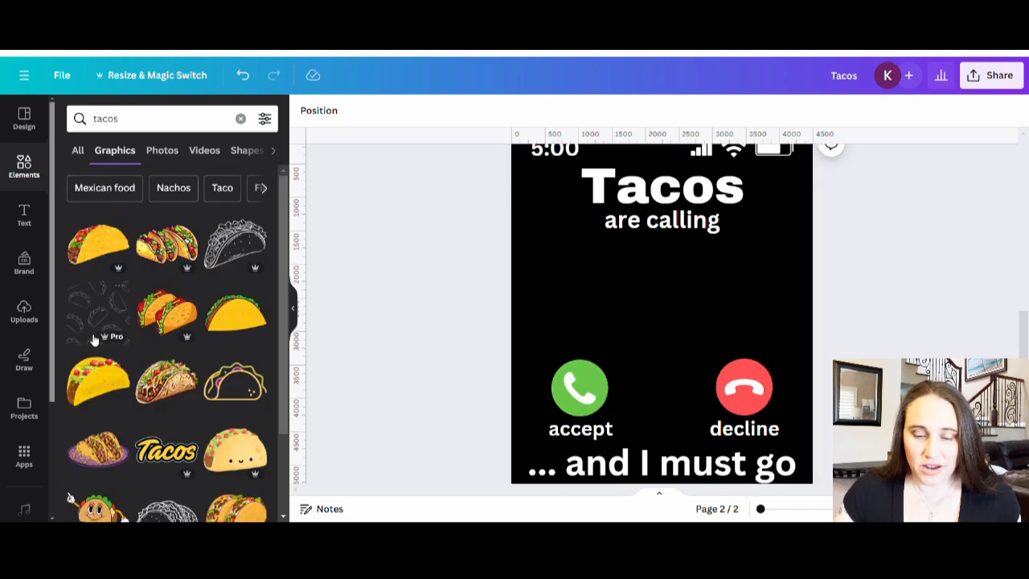
pyautogui.scroll(-3, 83, 339)
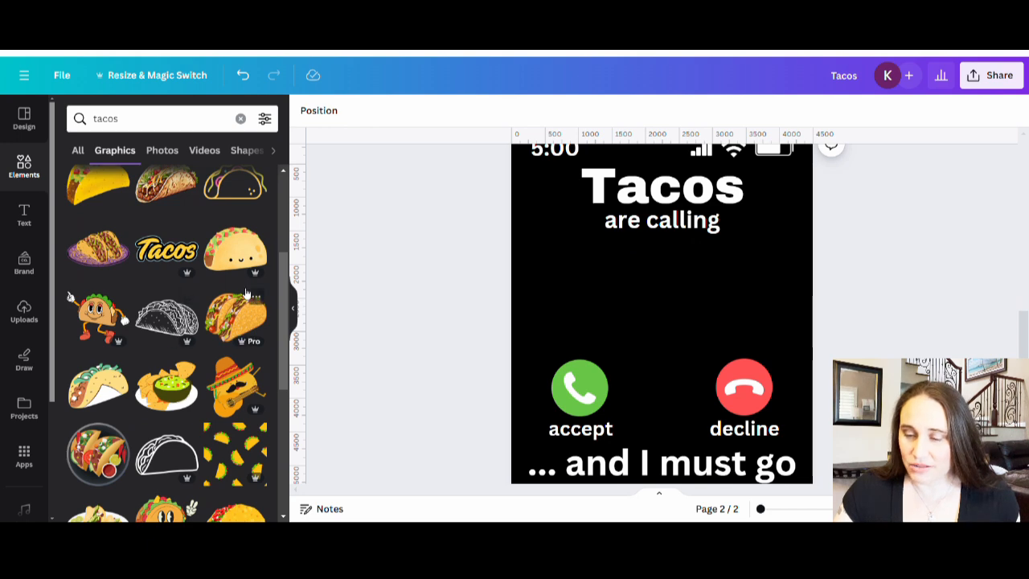
pyautogui.scroll(-1, 249, 291)
pyautogui.click(248, 276)
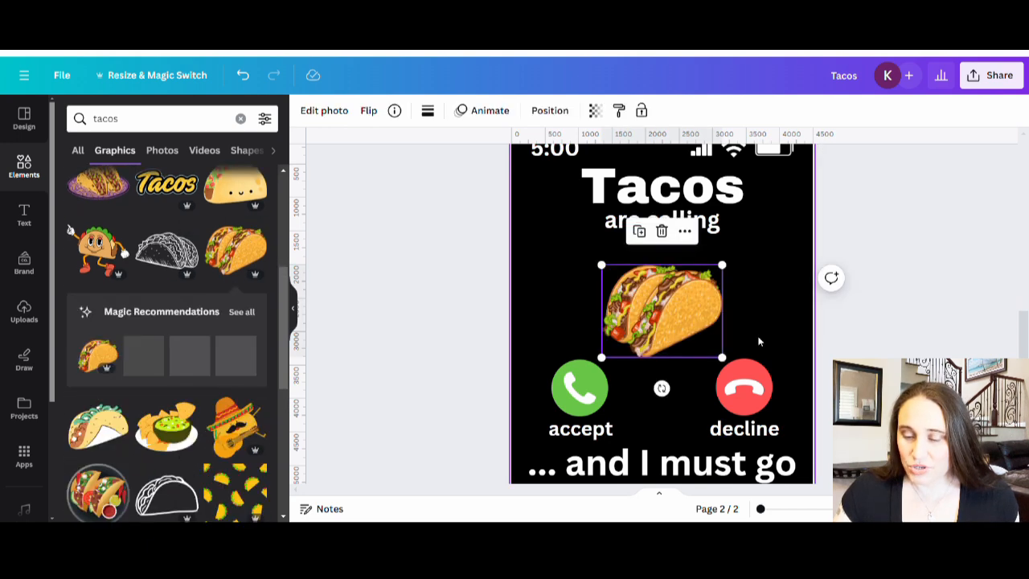
pyautogui.moveTo(724, 277); pyautogui.dragTo(756, 239)
pyautogui.moveTo(686, 293); pyautogui.dragTo(678, 304)
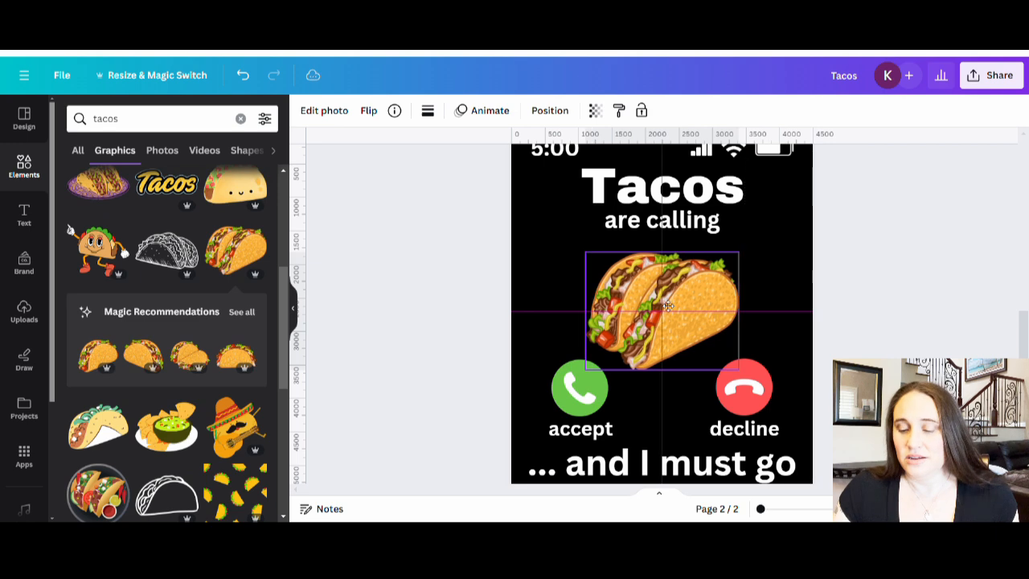
pyautogui.click(871, 313)
pyautogui.scroll(2, 871, 314)
pyautogui.scroll(-3, 794, 416)
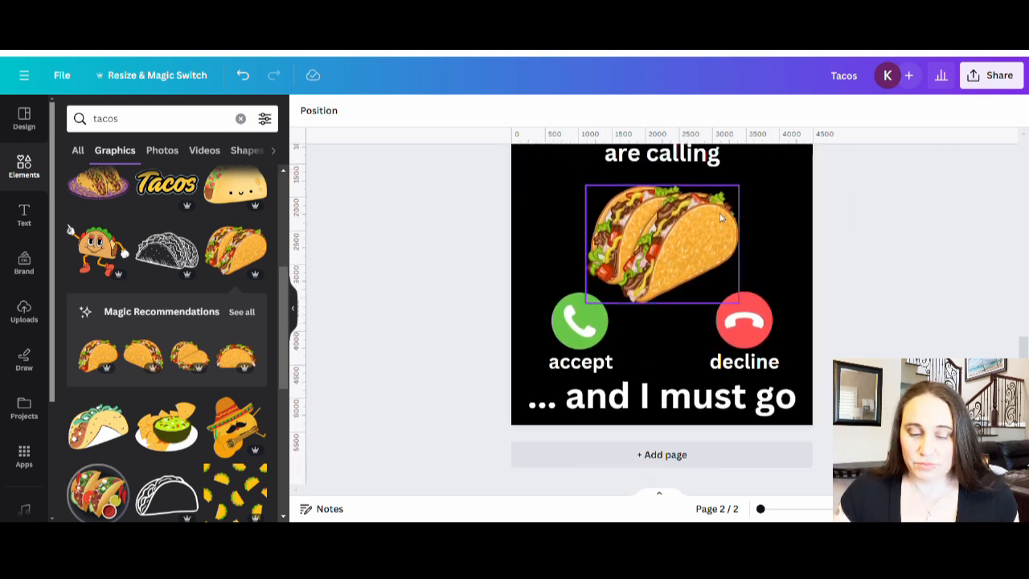
pyautogui.scroll(2, 715, 184)
pyautogui.scroll(-5, 94, 361)
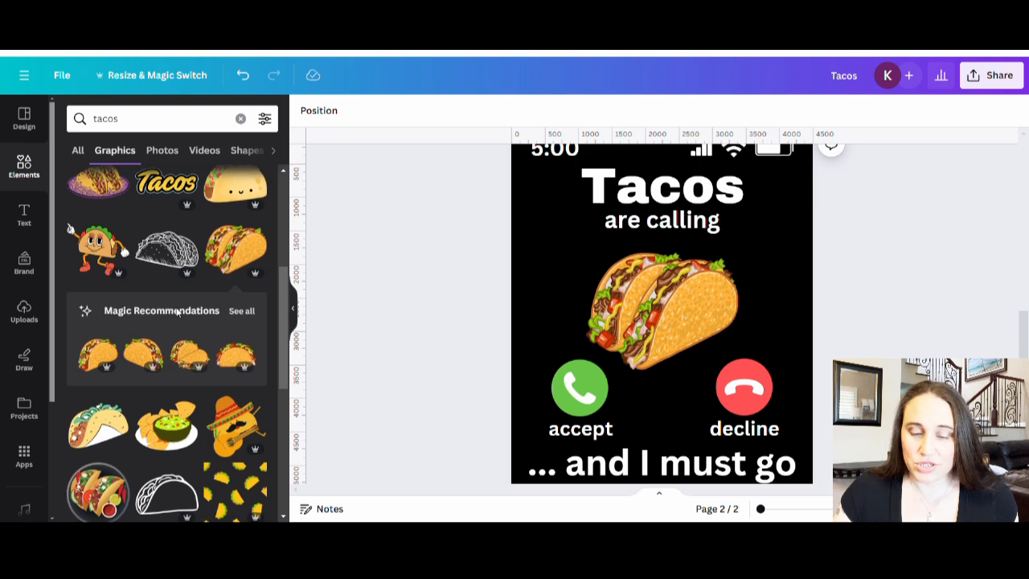
# Step: Replace the two-taco graphic on page 2 with the line drawing of a dancing taco wearing a sombrero
pyautogui.scroll(-4, 94, 361)
pyautogui.scroll(-2, 161, 354)
pyautogui.scroll(-4, 193, 390)
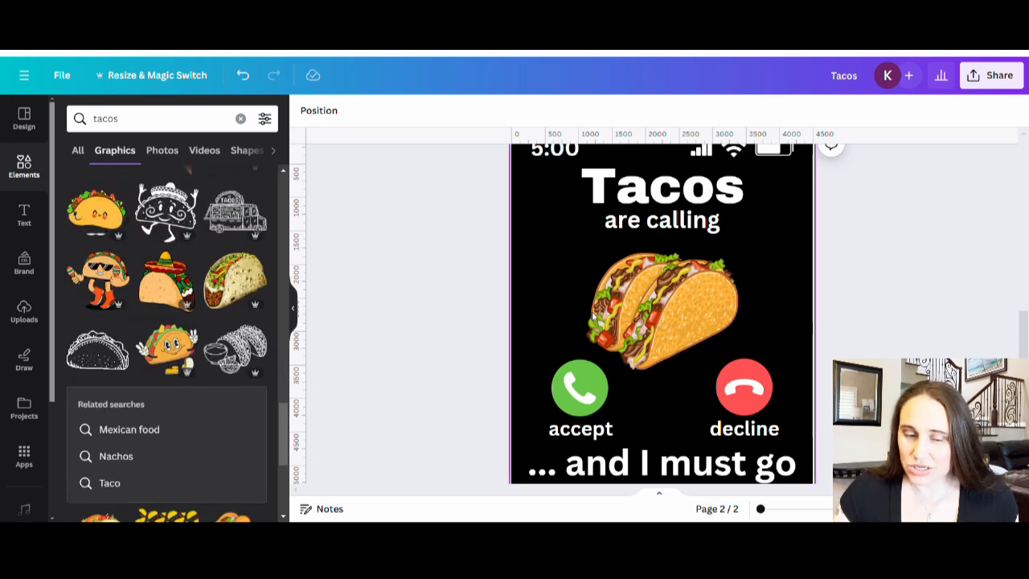
pyautogui.click(724, 346)
pyautogui.press('Delete')
pyautogui.click(167, 207)
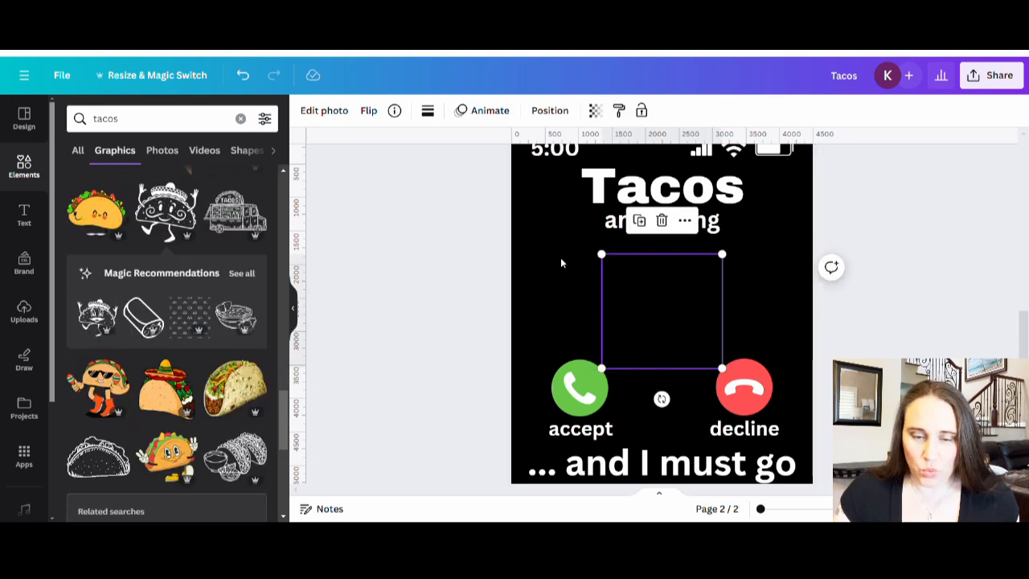
# Step: Recolour the dancing taco drawing white and enlarge it, centred between "are calling" and the call icons
pyautogui.click(427, 113)
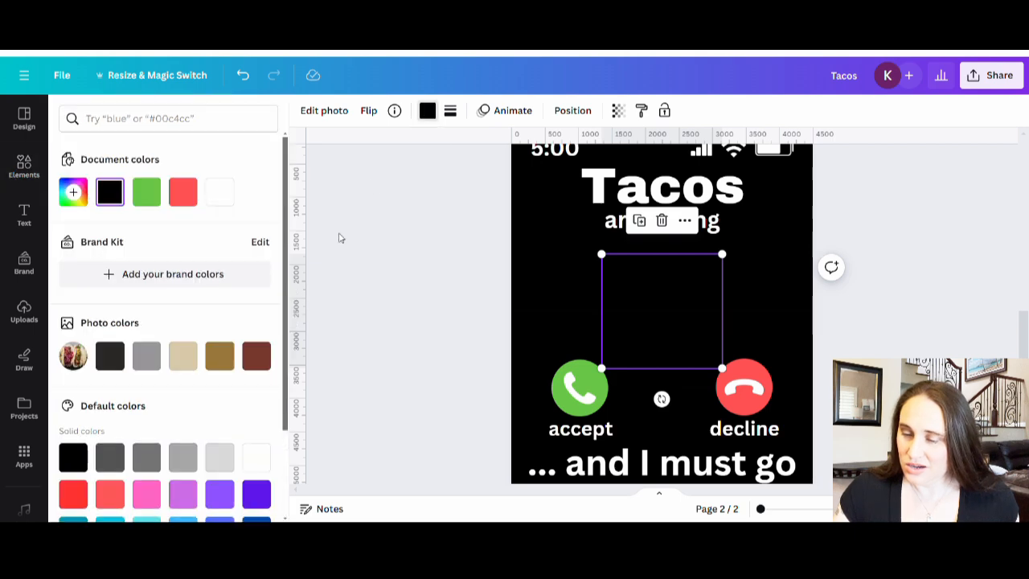
pyautogui.click(220, 191)
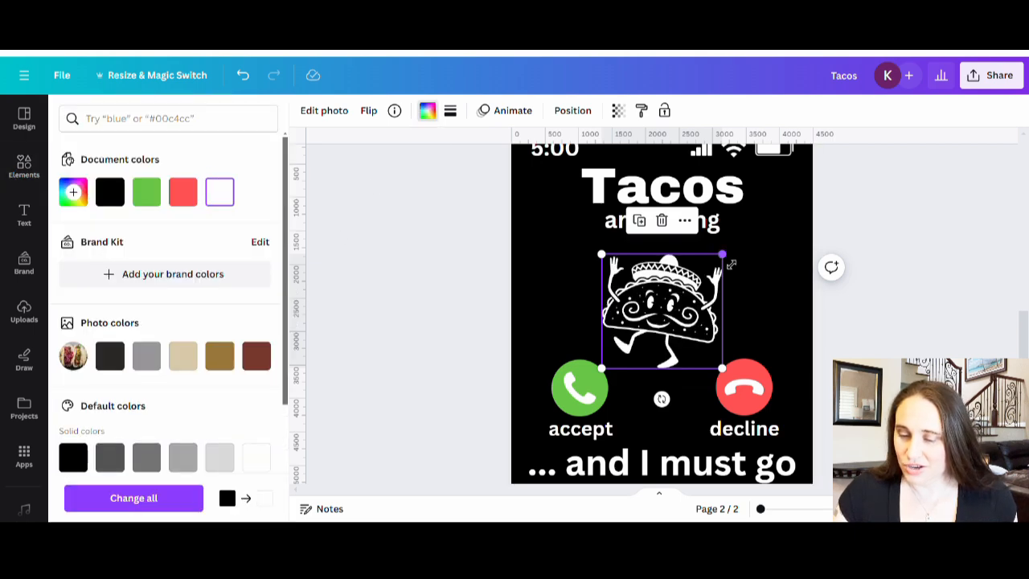
pyautogui.moveTo(722, 254); pyautogui.dragTo(767, 250)
pyautogui.moveTo(654, 300); pyautogui.dragTo(643, 312)
pyautogui.click(882, 311)
pyautogui.scroll(2, 896, 316)
pyautogui.click(905, 316)
pyautogui.scroll(-1, 908, 312)
pyautogui.scroll(-3, 909, 306)
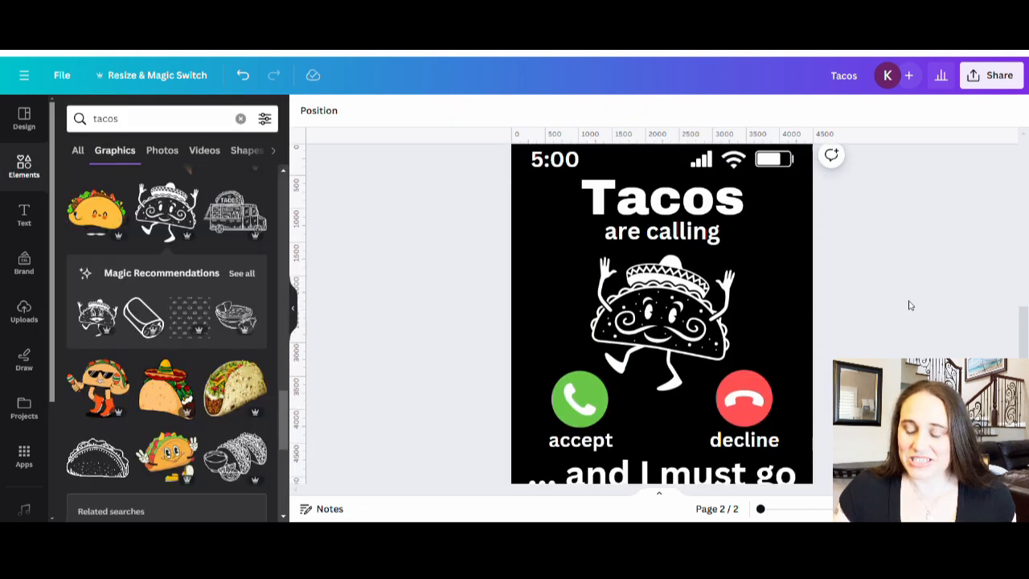
pyautogui.scroll(1, 925, 320)
pyautogui.scroll(1, 928, 322)
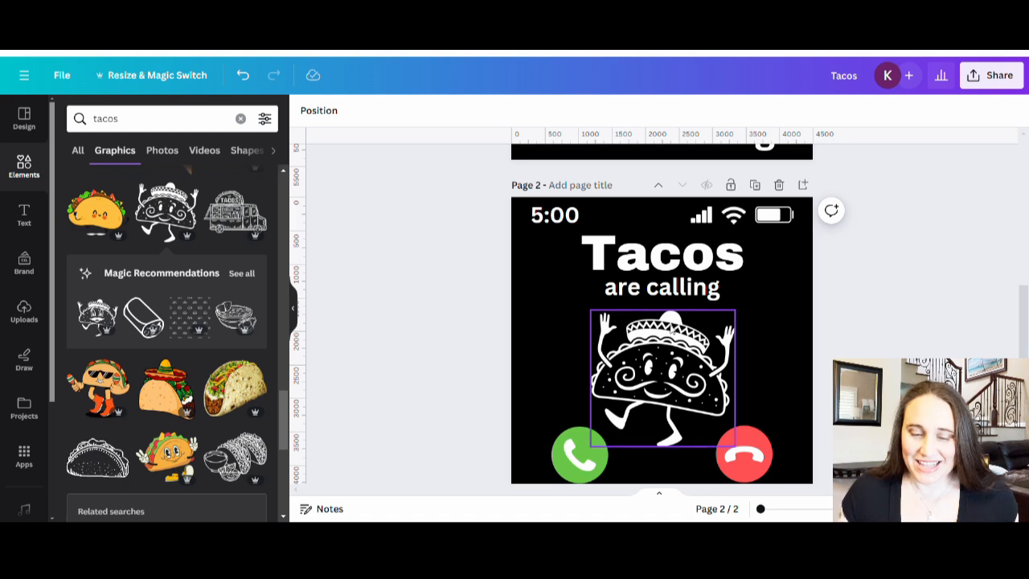
# Step: Look over the finished page 2, browse further taco graphics in the search results, and compare both pages of the design
pyautogui.scroll(-1, 833, 343)
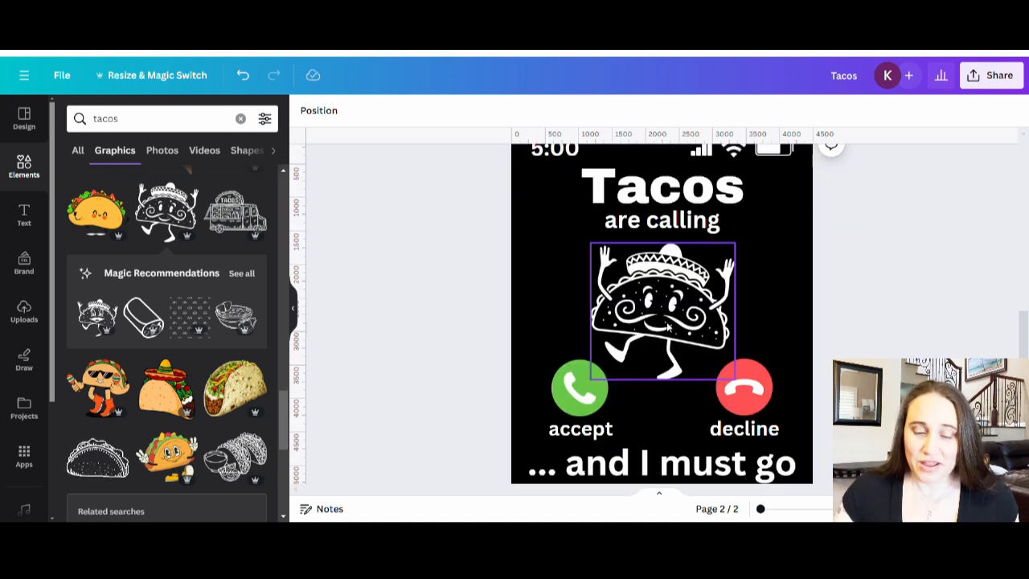
pyautogui.scroll(-1, 163, 304)
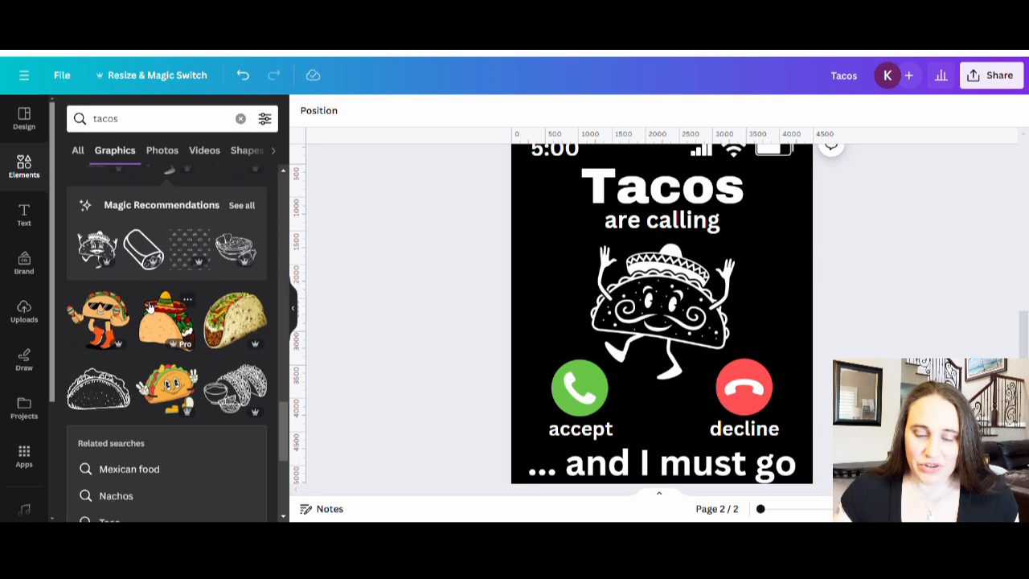
pyautogui.scroll(-4, 165, 369)
pyautogui.scroll(-4, 166, 424)
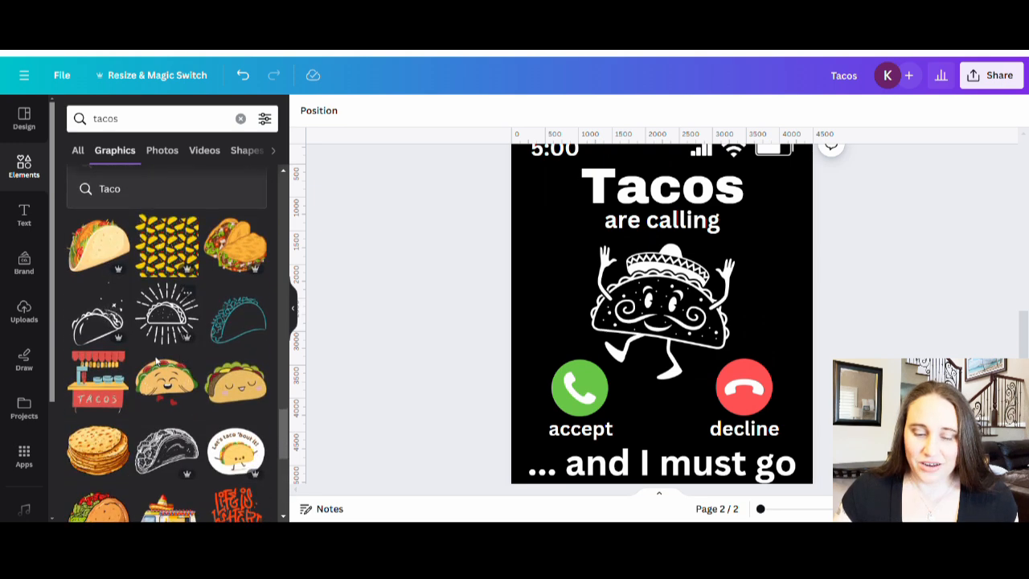
pyautogui.scroll(-5, 160, 384)
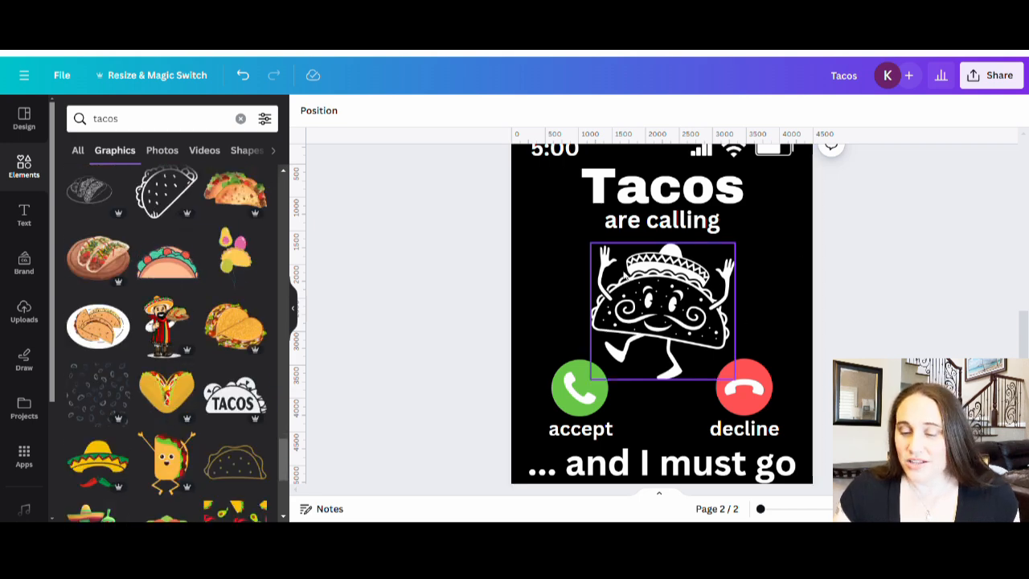
pyautogui.scroll(5, 864, 285)
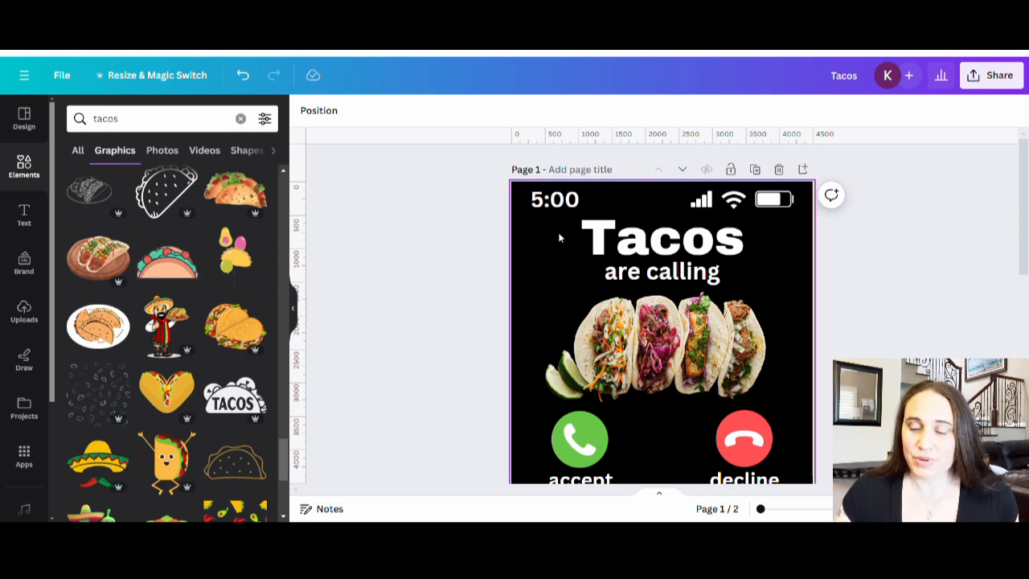
pyautogui.scroll(-3, 559, 329)
pyautogui.scroll(3, 559, 337)
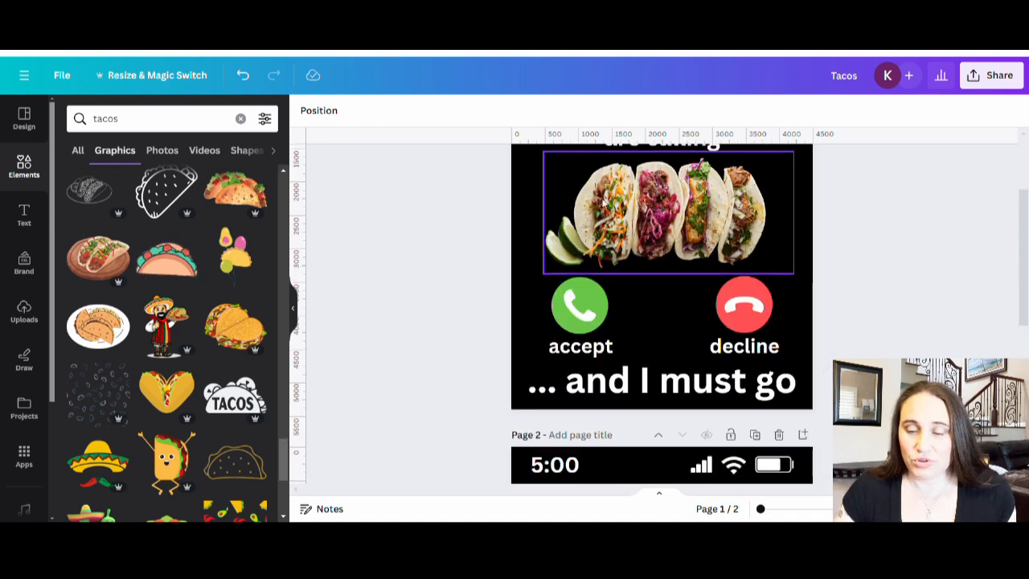
# Step: Title page 1 "tacos are calling photo"
pyautogui.click(574, 170)
pyautogui.write('t')
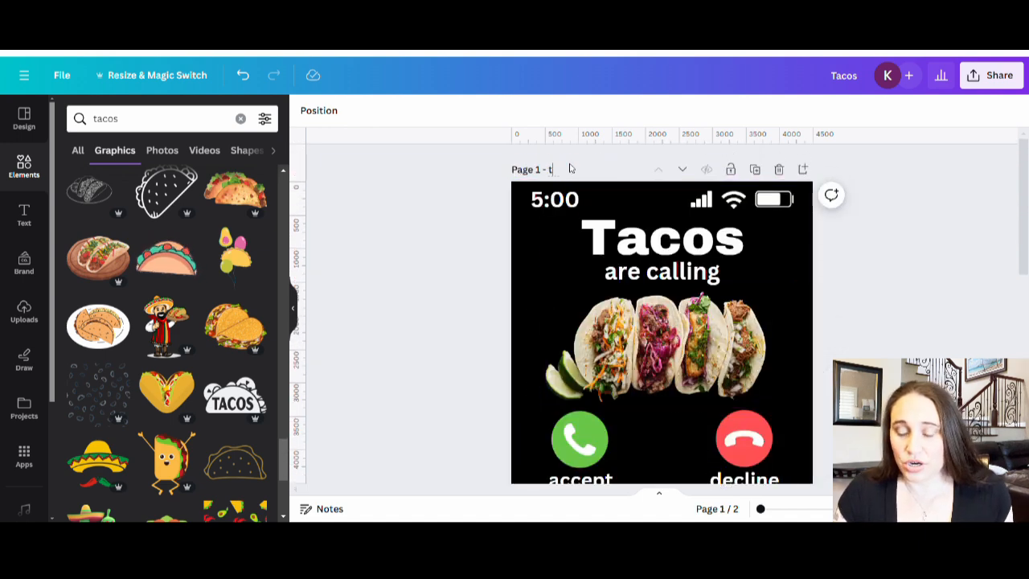
pyautogui.write('acos are calling')
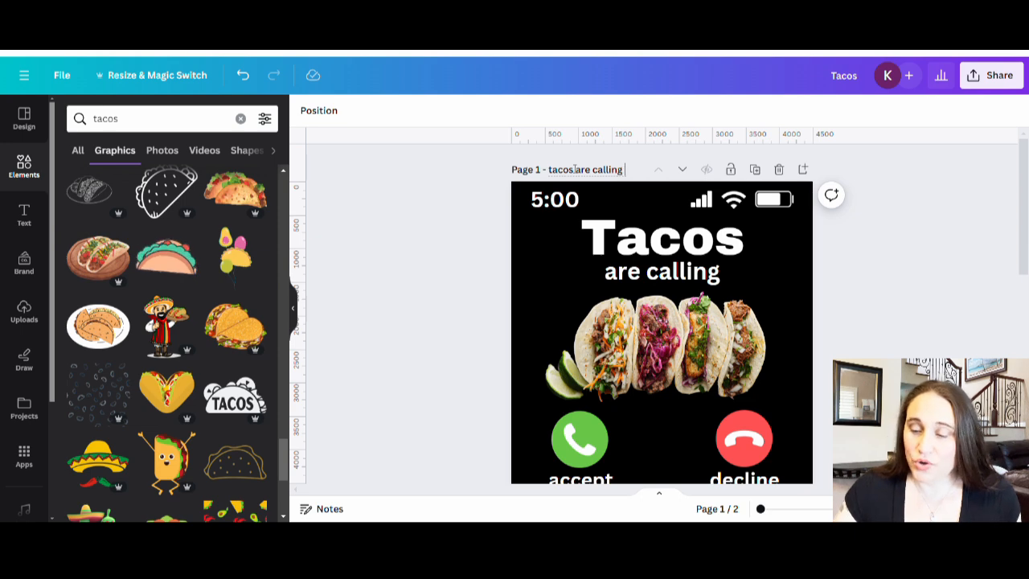
pyautogui.write(' photo')
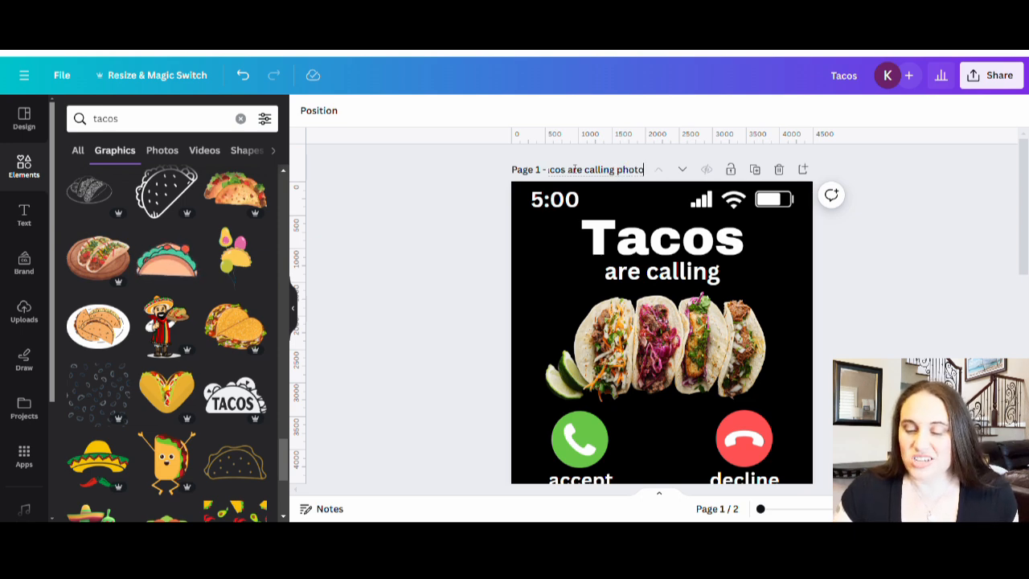
pyautogui.click(963, 300)
# Step: Title page 2 "tacos are calling graphic"
pyautogui.scroll(-5, 963, 283)
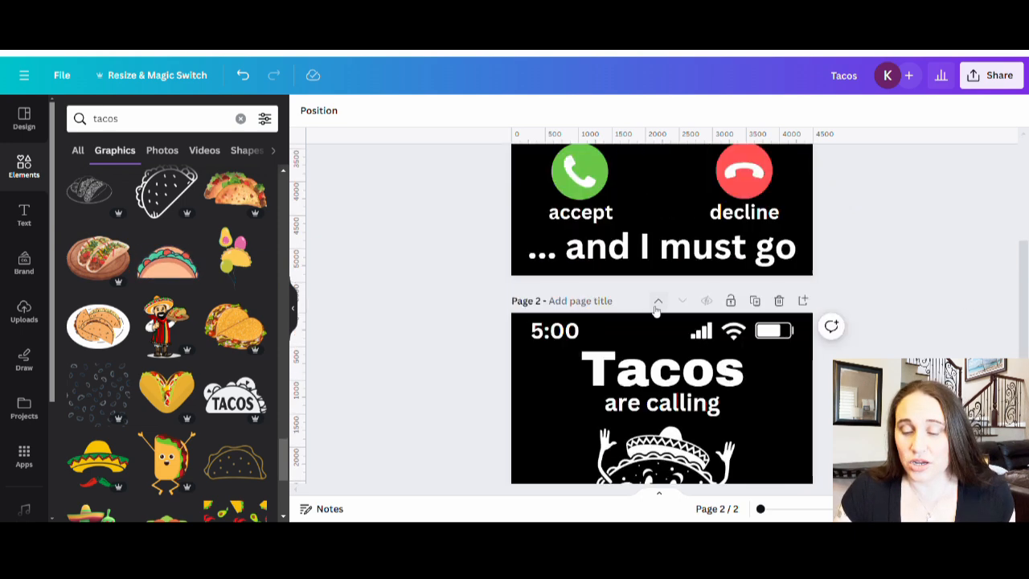
pyautogui.click(577, 301)
pyautogui.write('taco')
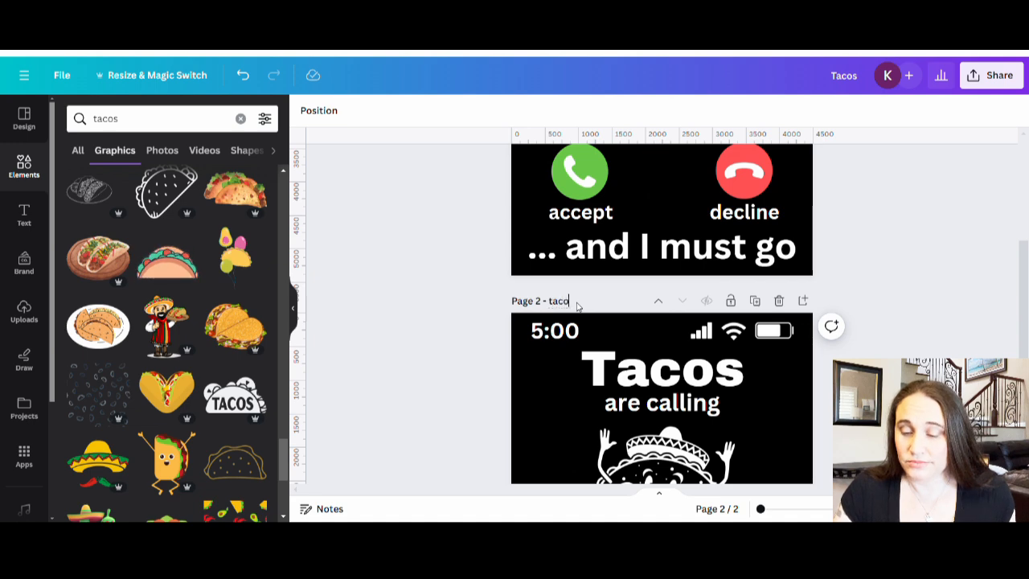
pyautogui.write('s are call')
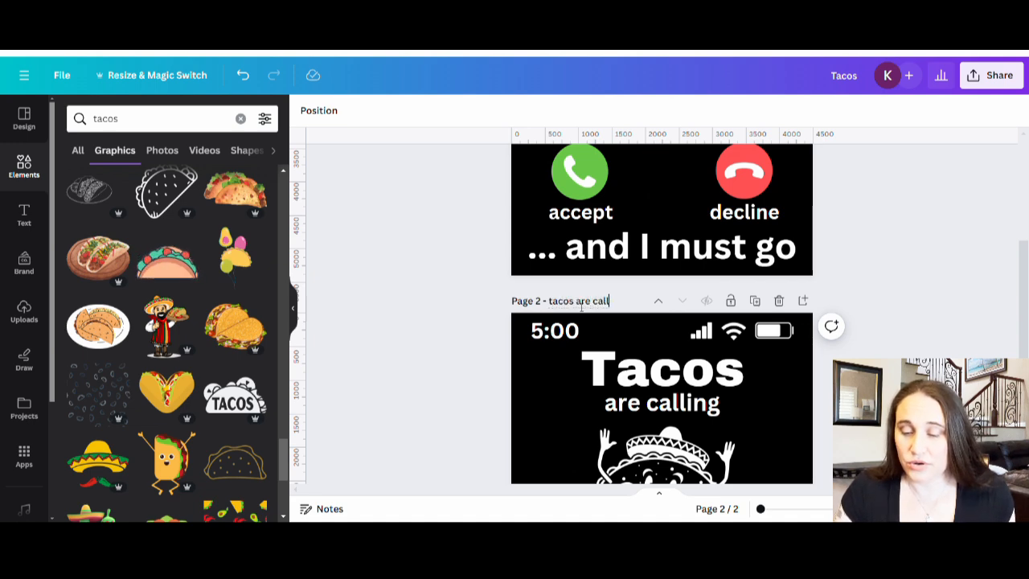
pyautogui.write('ing graphic')
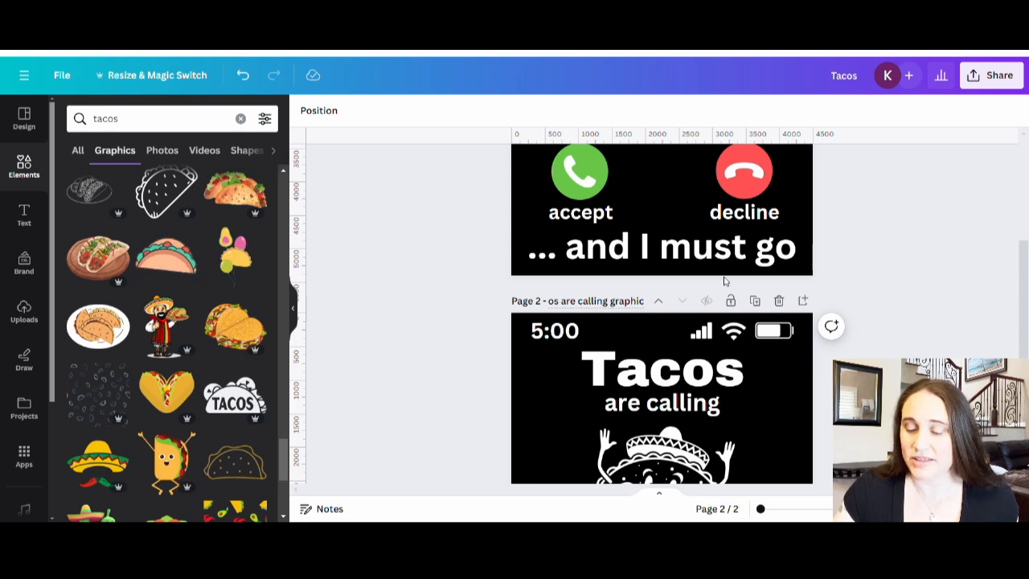
pyautogui.click(961, 270)
# Step: Download only page 1, the taco photo version, as a PNG with a transparent background
pyautogui.scroll(3, 682, 267)
pyautogui.scroll(-5, 682, 267)
pyautogui.scroll(5, 737, 363)
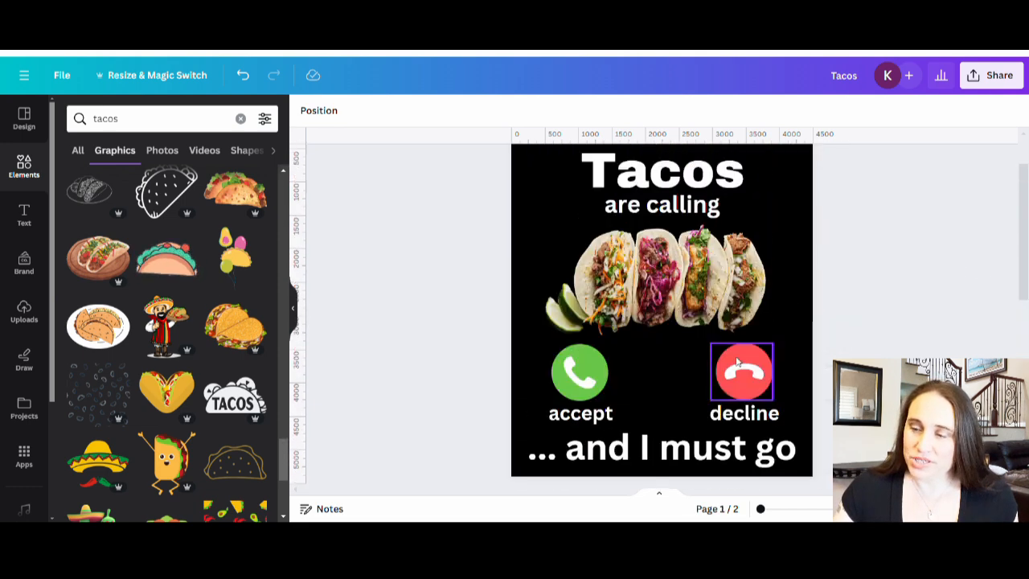
pyautogui.scroll(5, 737, 364)
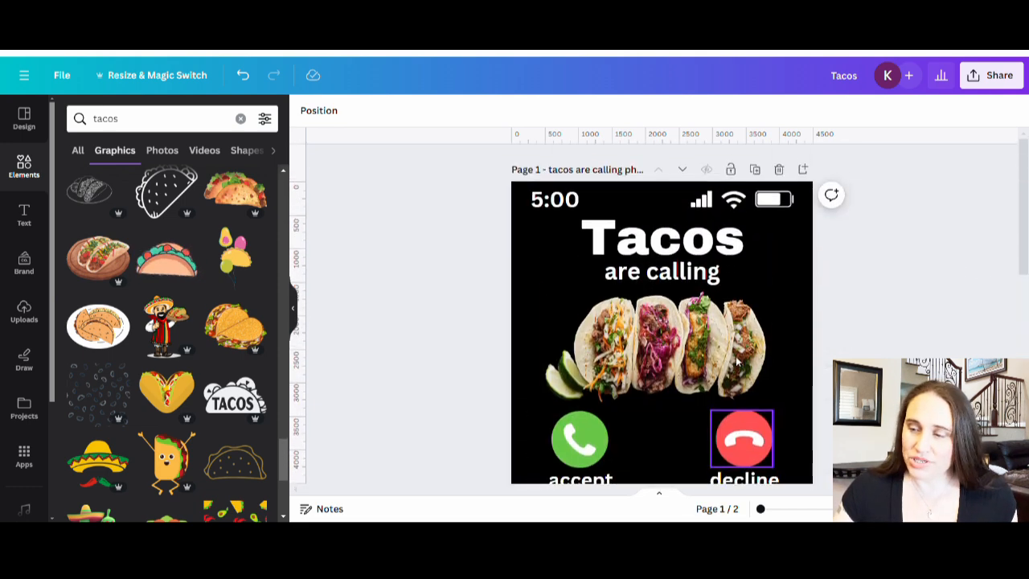
pyautogui.click(984, 84)
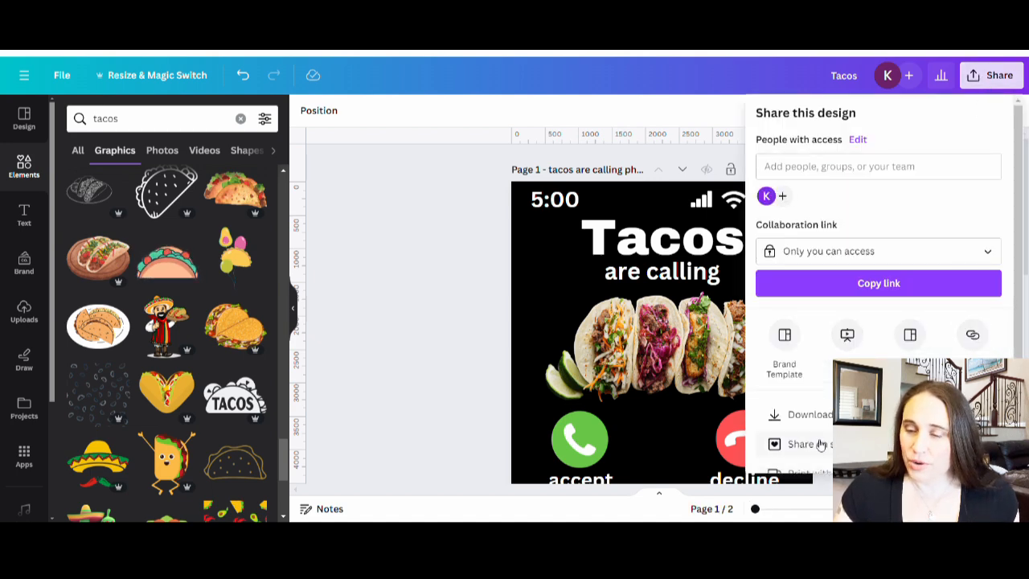
pyautogui.click(810, 414)
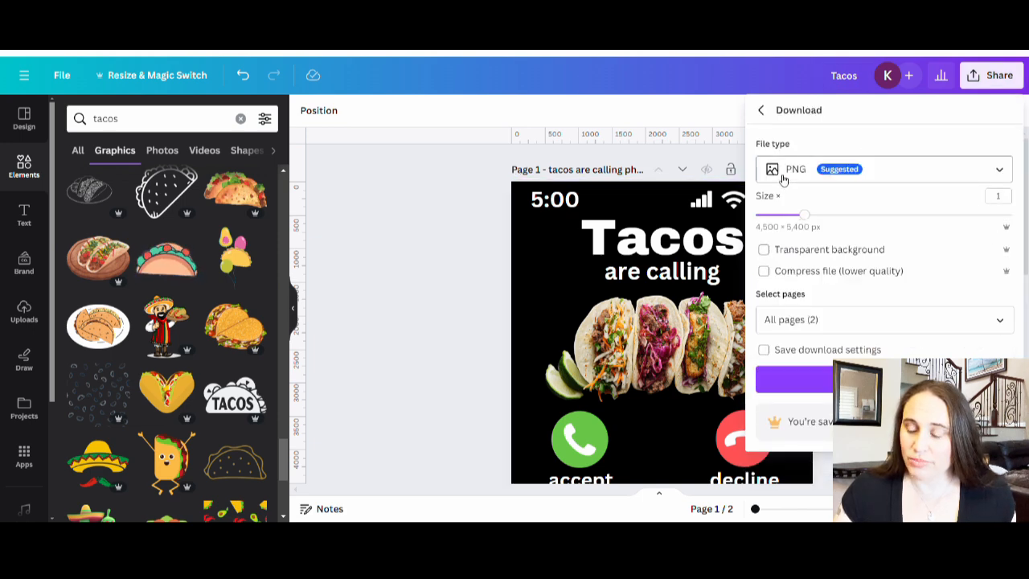
pyautogui.click(766, 249)
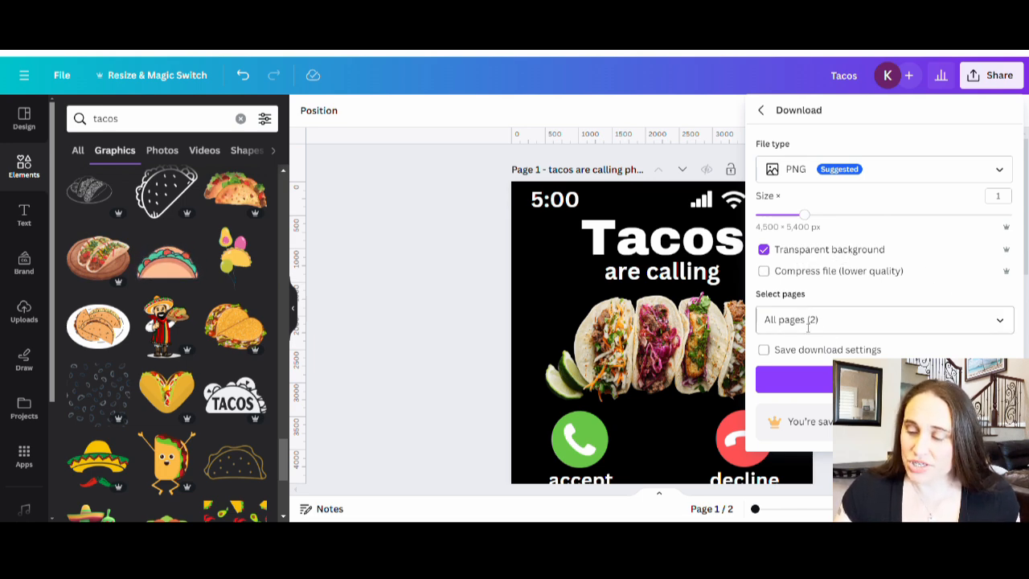
pyautogui.click(1004, 327)
pyautogui.click(999, 433)
pyautogui.click(917, 480)
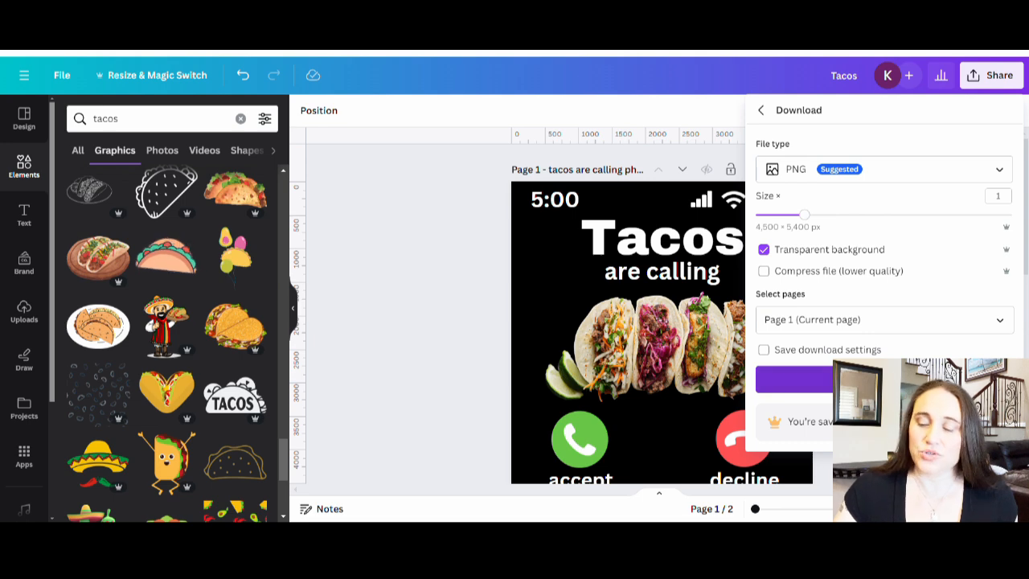
pyautogui.click(916, 379)
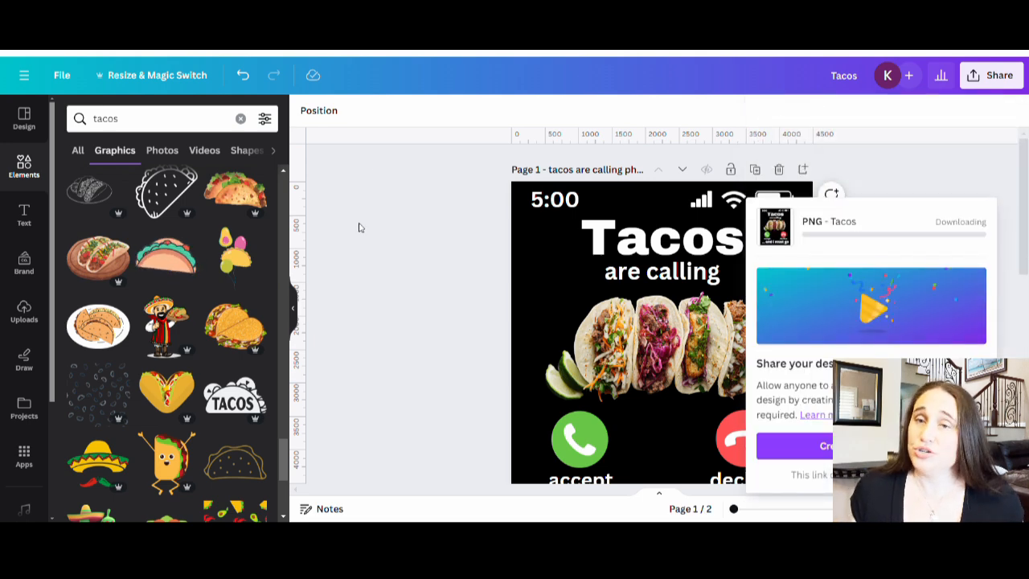